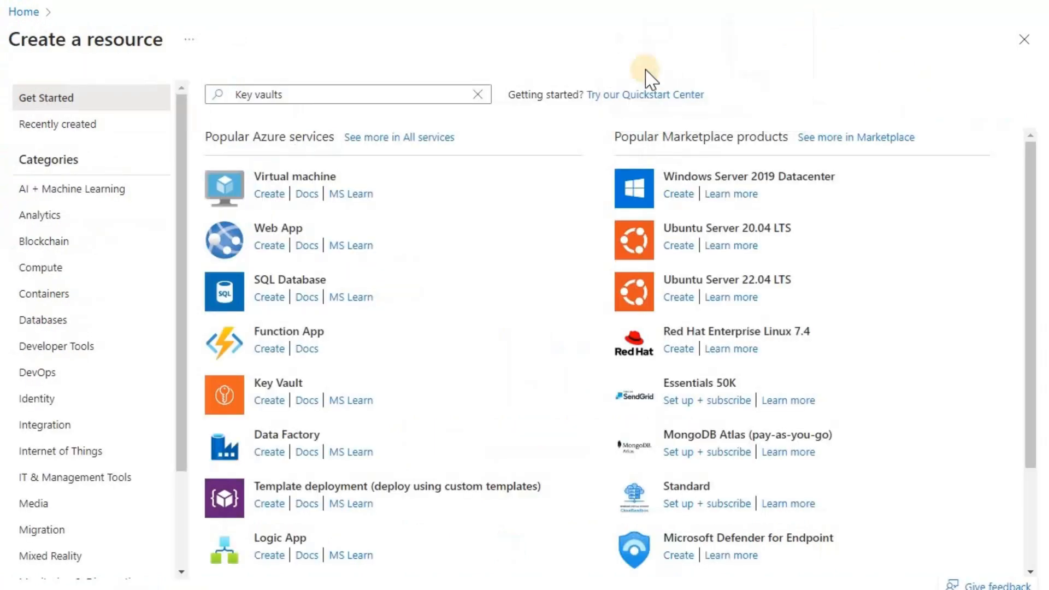
# Start a new key vault in resource group jbswikiadb, named jbadbkeyvault after the first name was taken
pyautogui.click(268, 402)
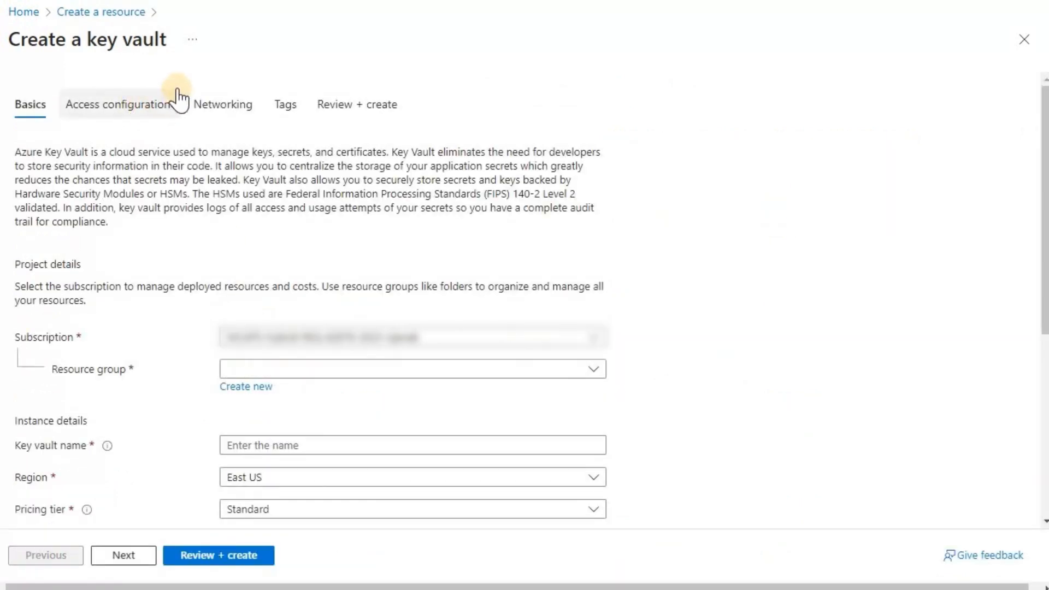
pyautogui.click(592, 370)
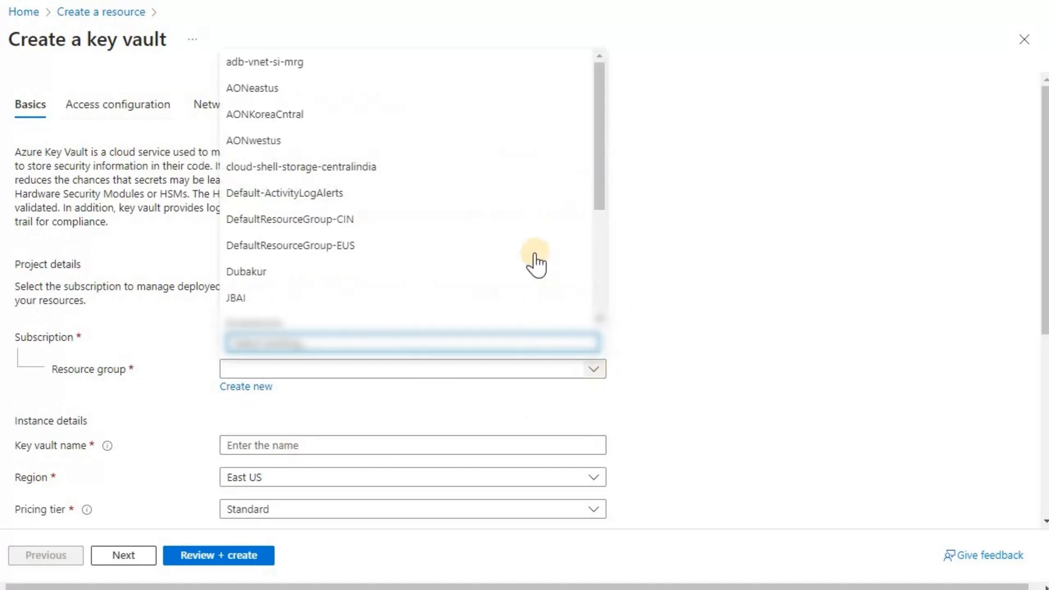
pyautogui.scroll(-3, 534, 262)
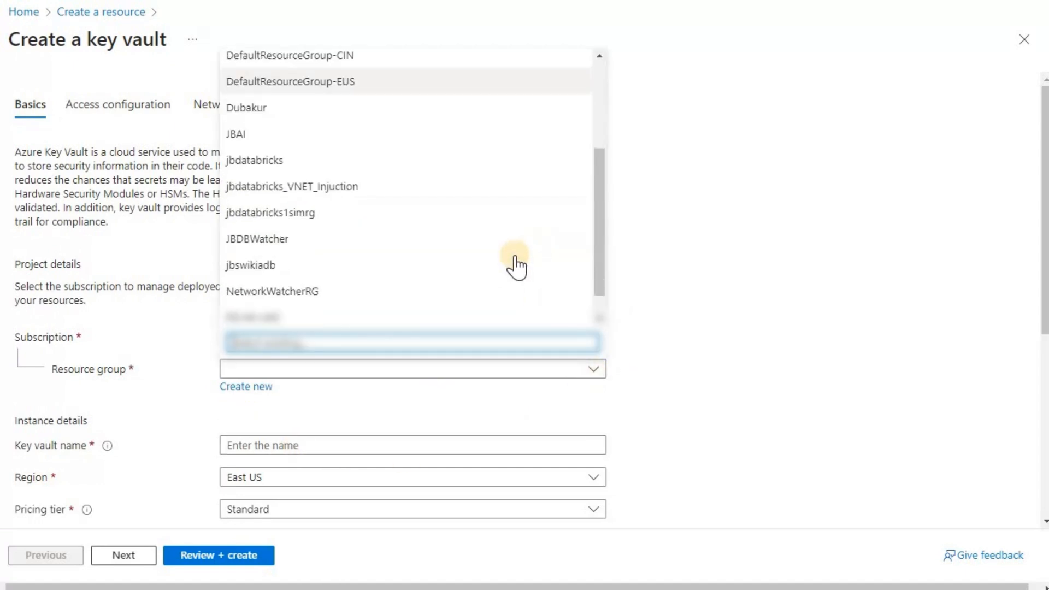
pyautogui.click(421, 267)
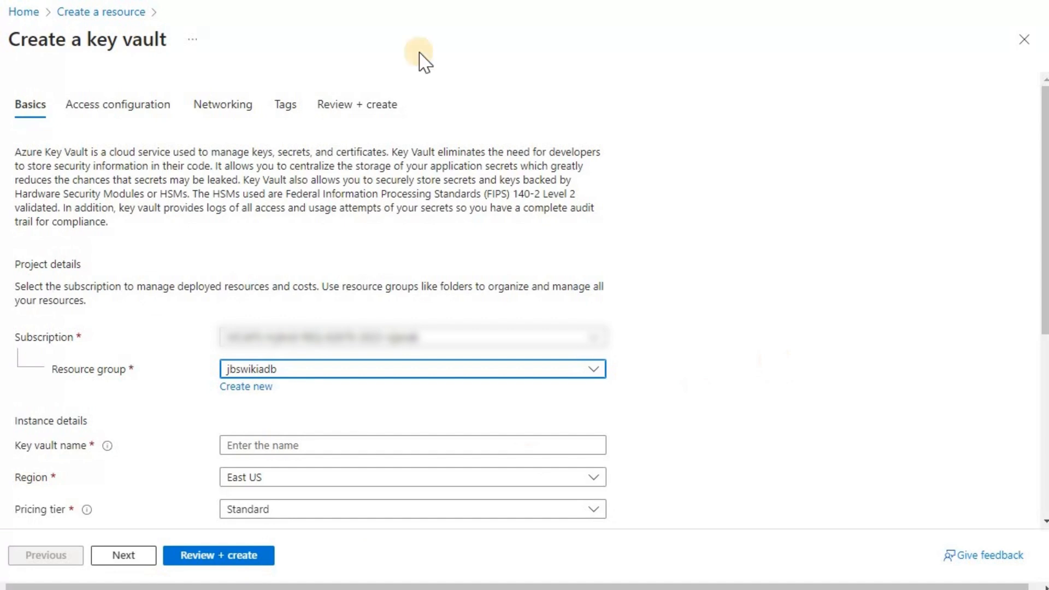
pyautogui.scroll(-5, 391, 77)
pyautogui.click(353, 115)
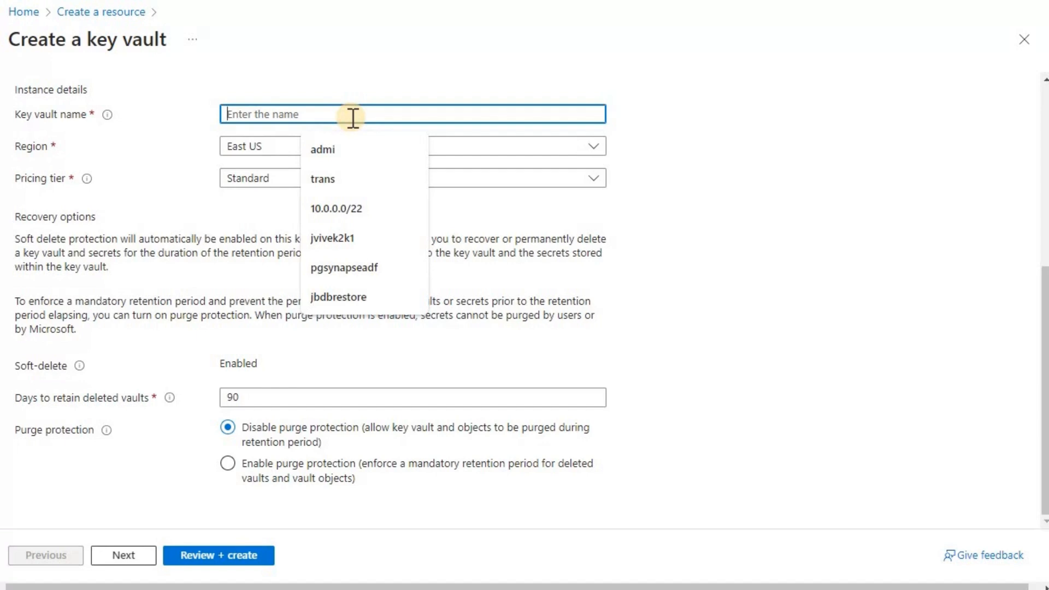
pyautogui.write('jbke')
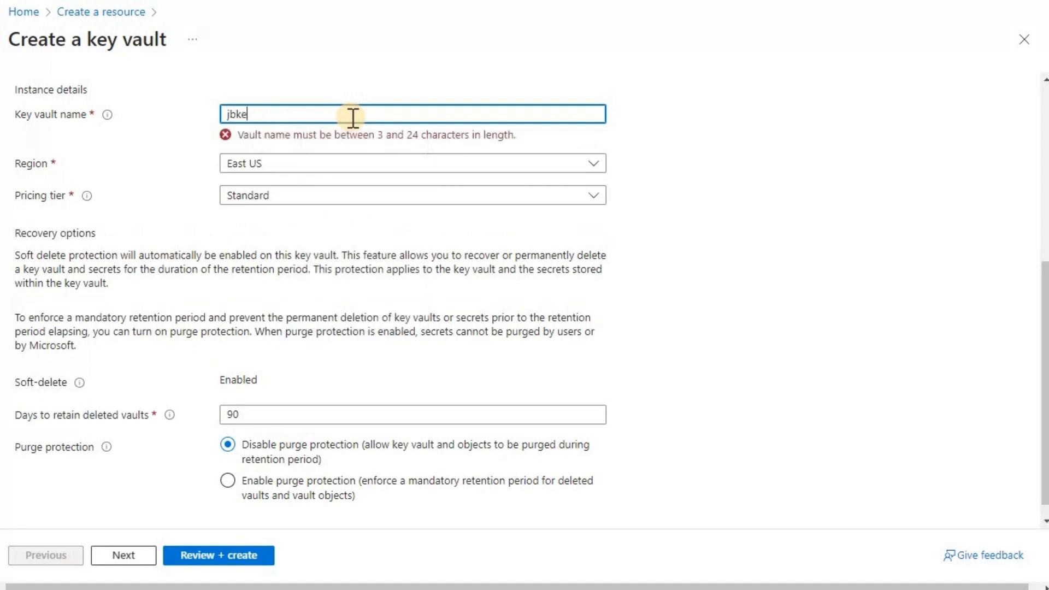
pyautogui.write('yvault')
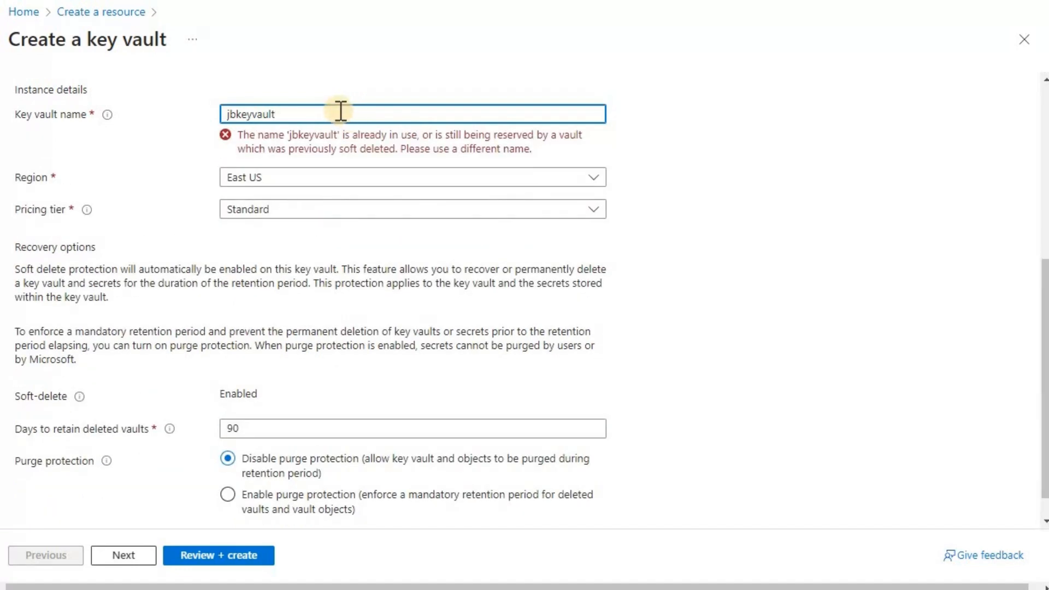
pyautogui.click(236, 114)
pyautogui.write('adb')
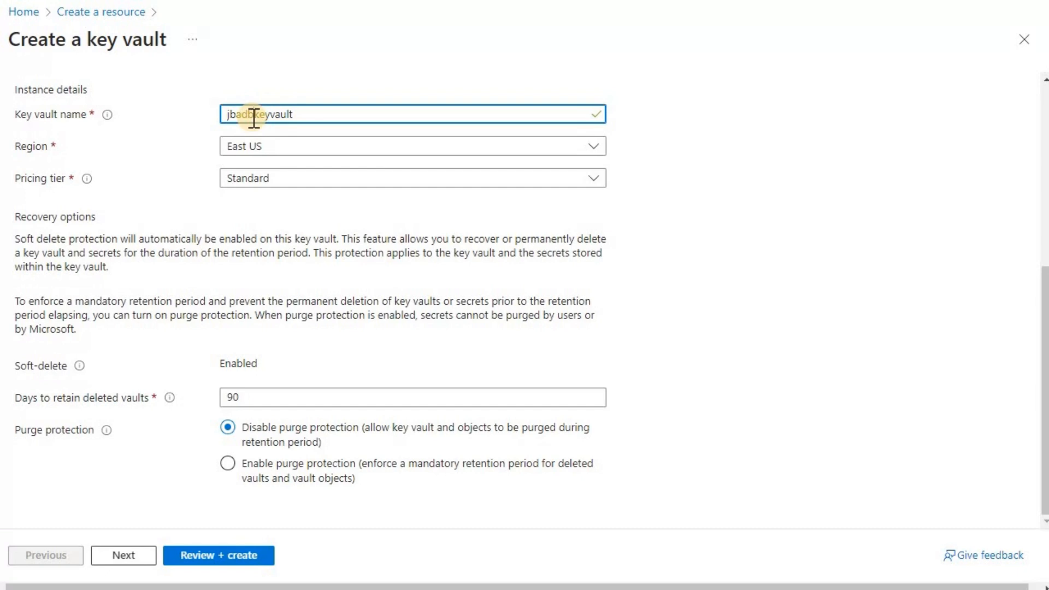
# Set region South India, keep the Standard tier and 90-day retention, and continue
pyautogui.click(285, 146)
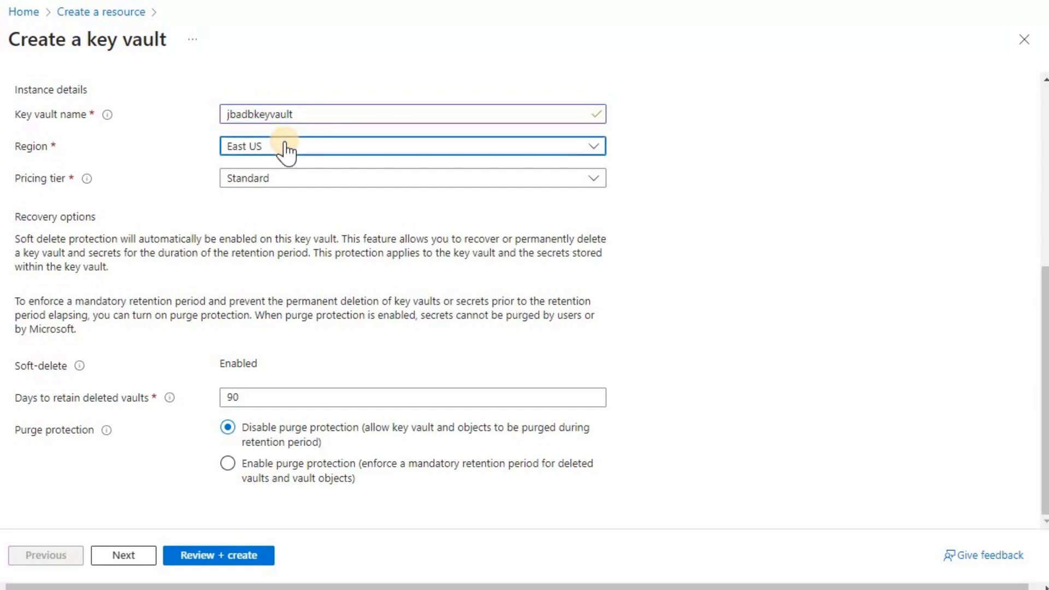
pyautogui.write('south')
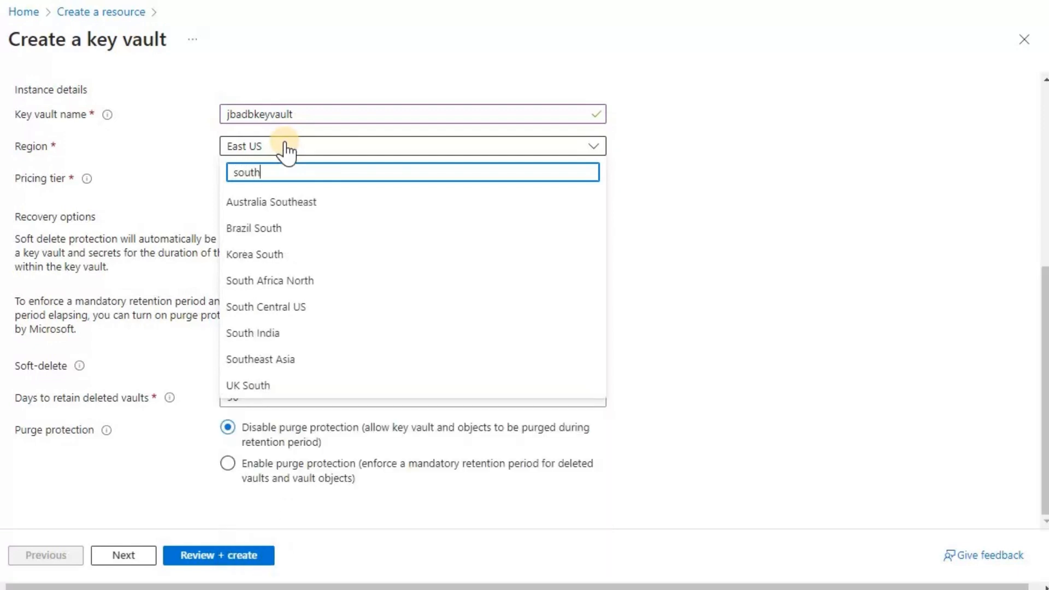
pyautogui.click(316, 336)
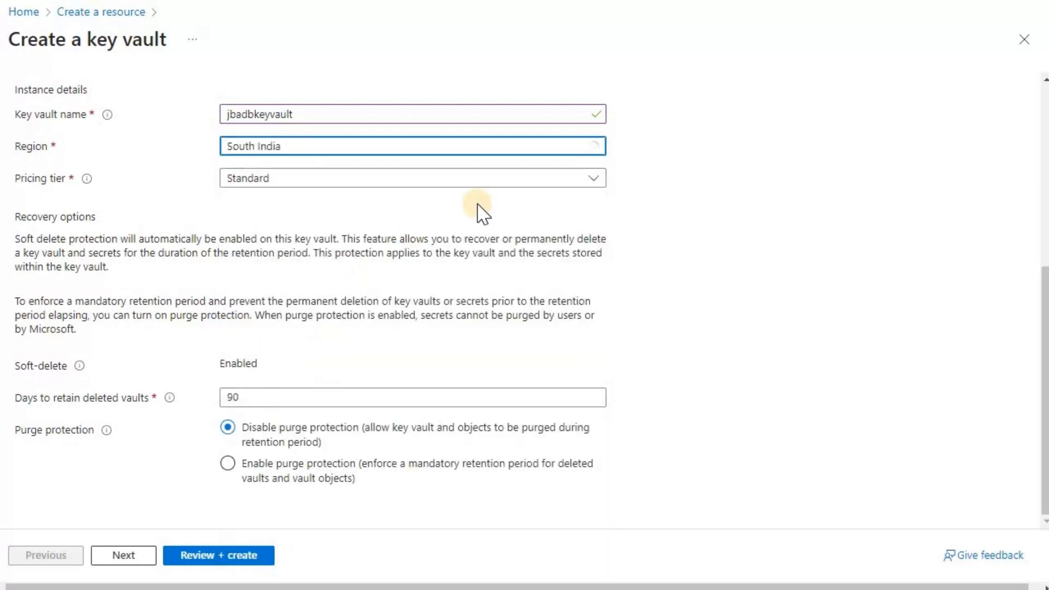
pyautogui.click(598, 183)
pyautogui.click(598, 183)
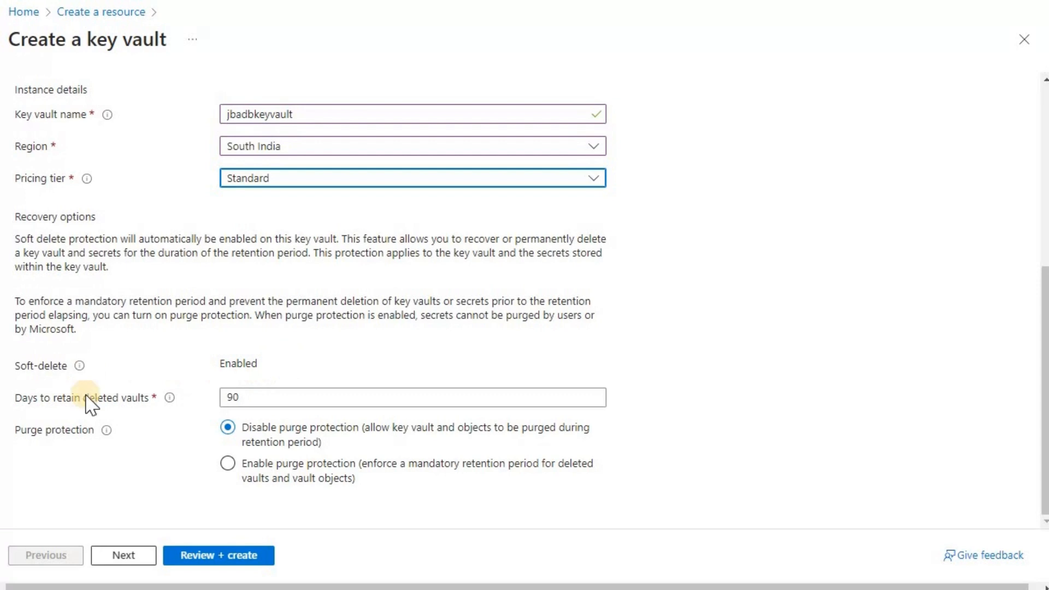
pyautogui.click(297, 398)
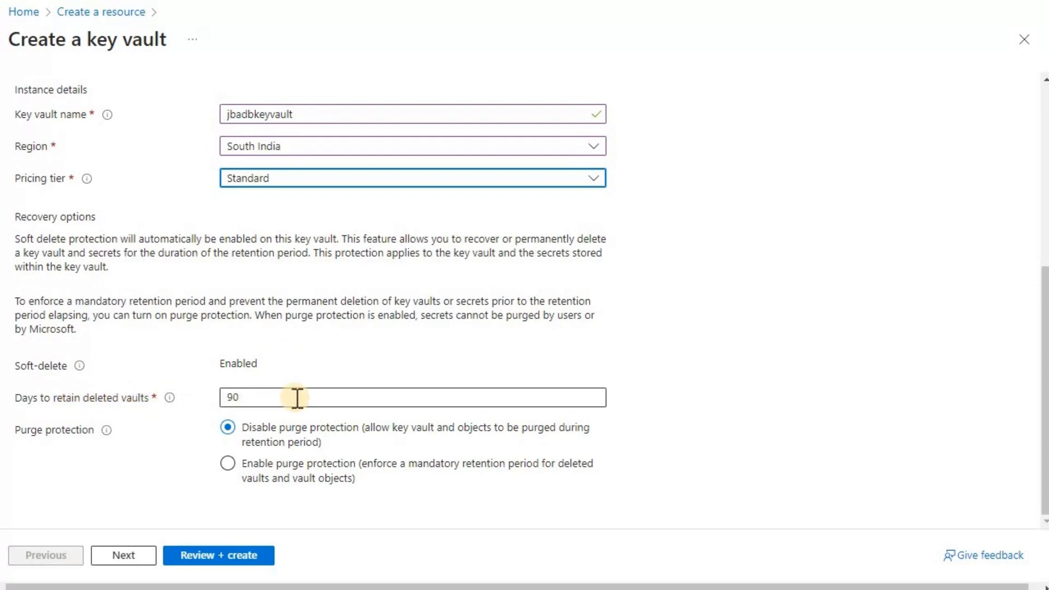
pyautogui.click(129, 557)
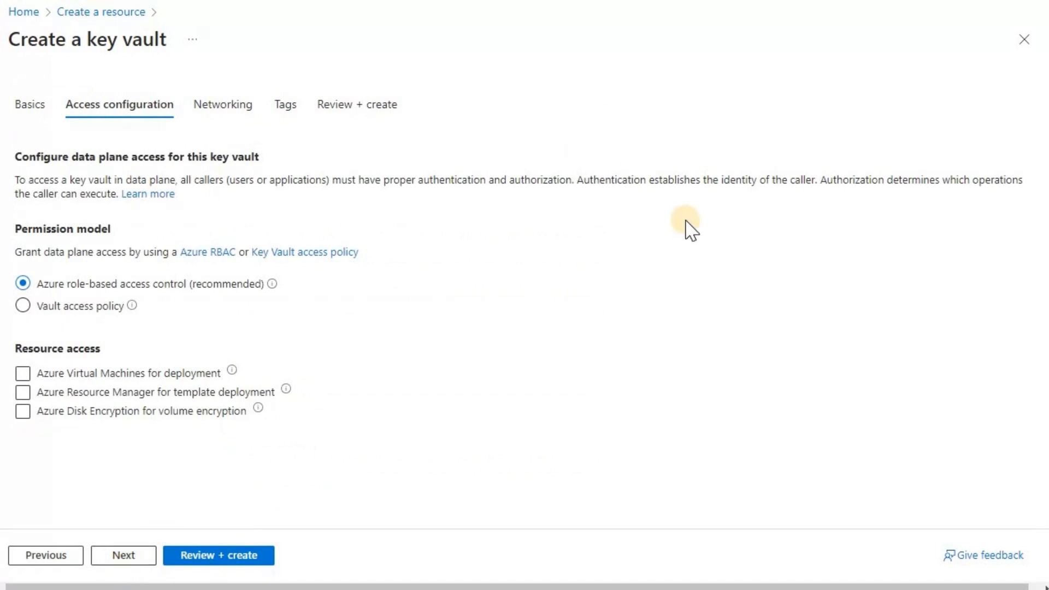
# Accept the default access configuration and public networking from all networks, reaching Tags
pyautogui.click(131, 556)
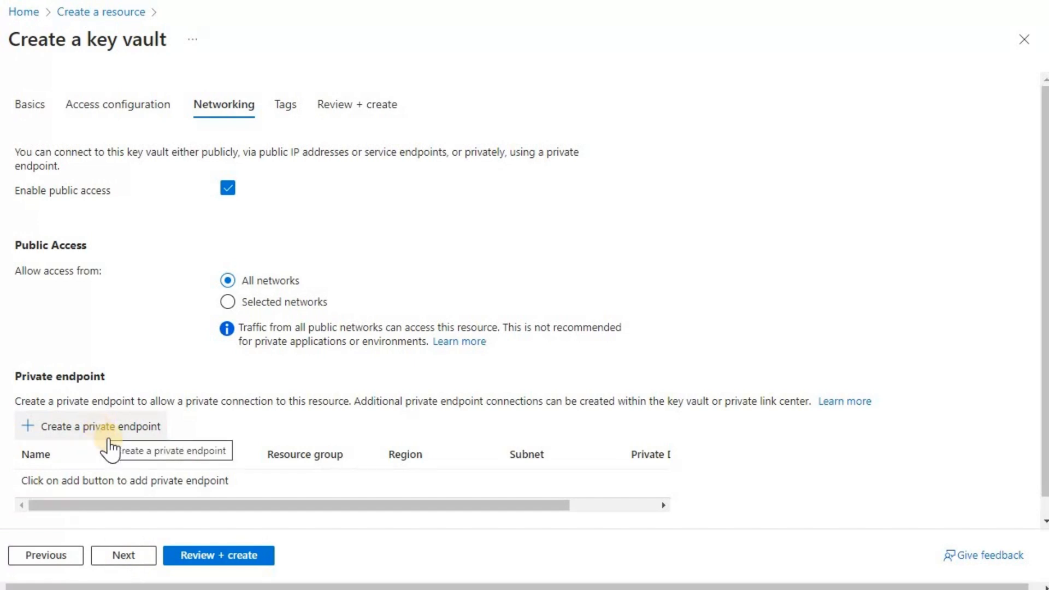
pyautogui.click(116, 563)
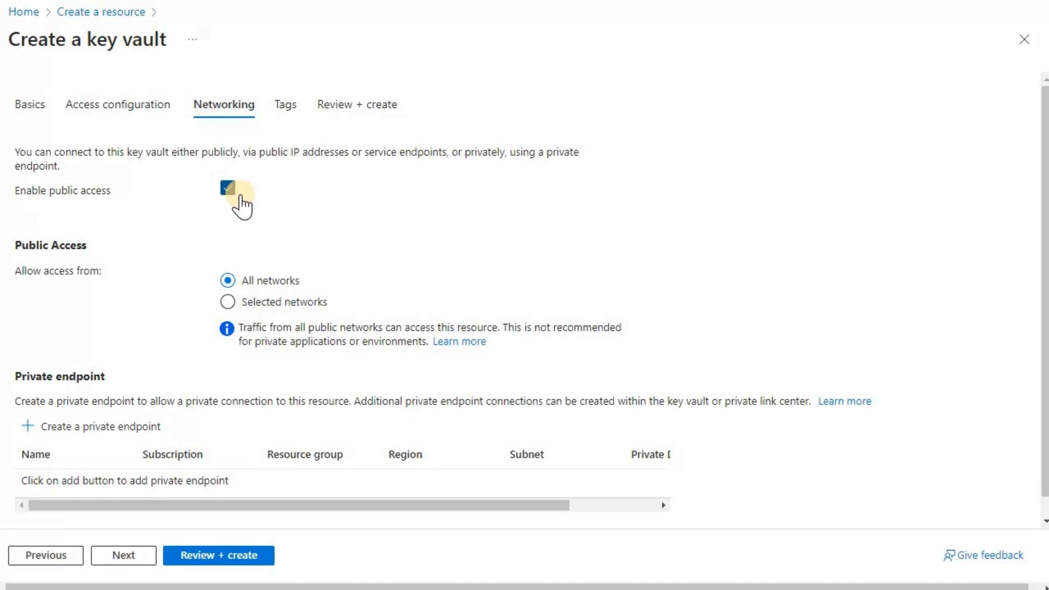
pyautogui.click(126, 558)
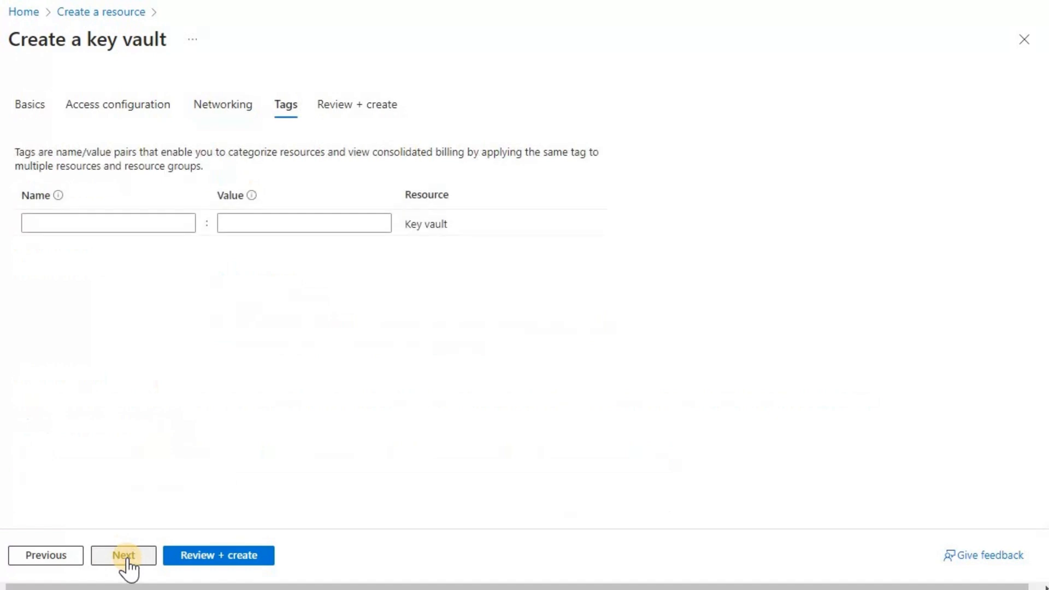
# Add tags Application=jbdatabricks, Owner=the owner's name, and Environment=Test to the key vault
pyautogui.click(133, 218)
pyautogui.click(130, 245)
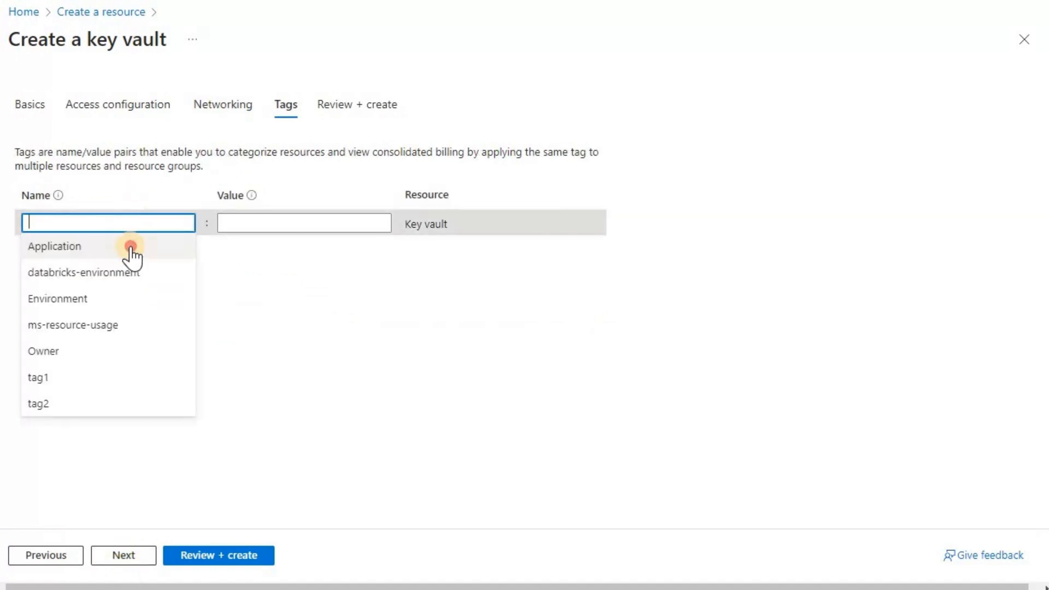
pyautogui.click(307, 226)
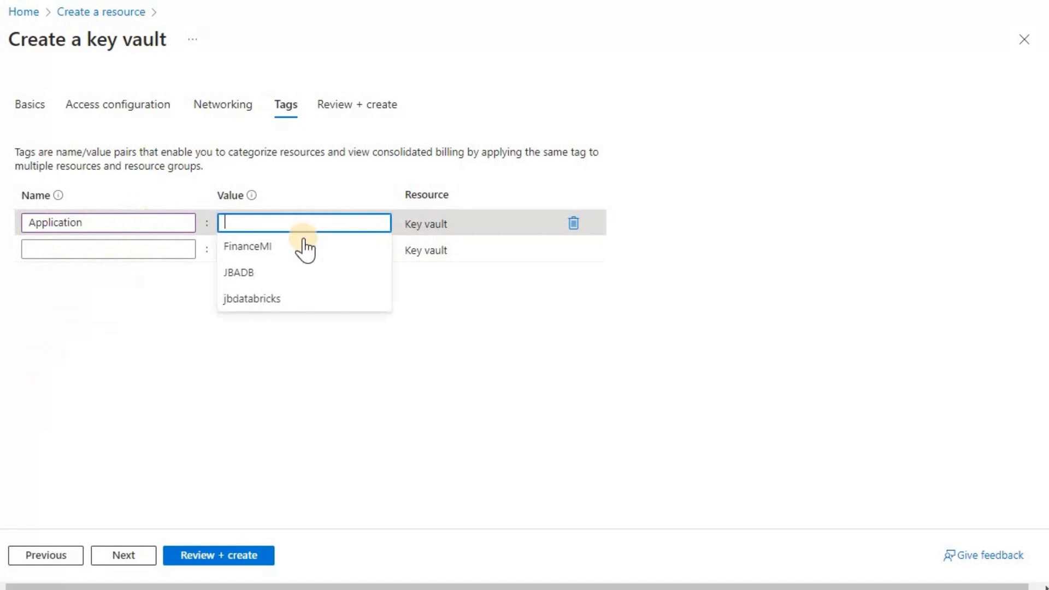
pyautogui.click(303, 300)
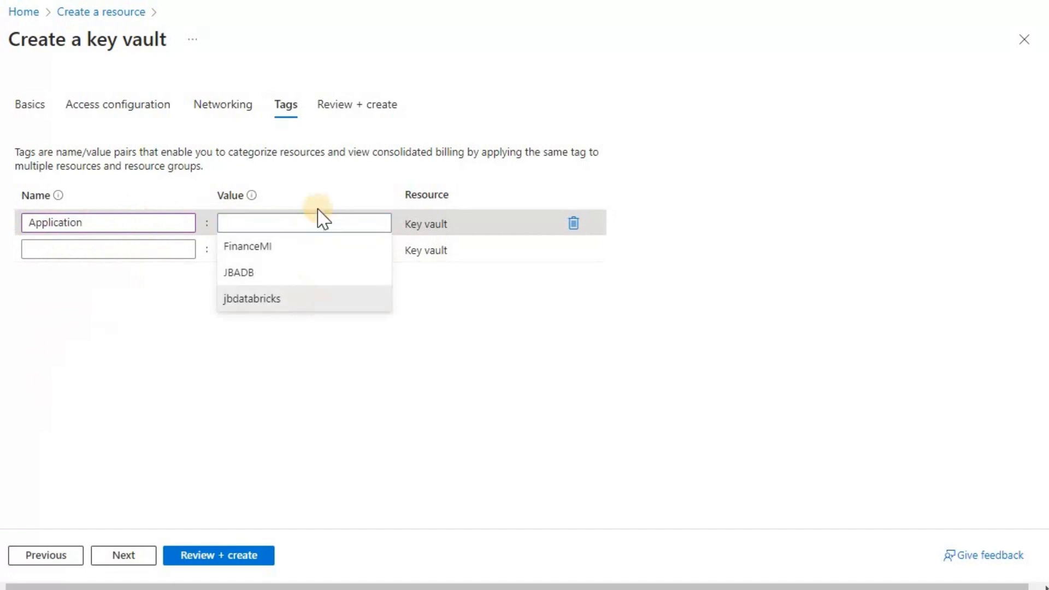
pyautogui.click(142, 249)
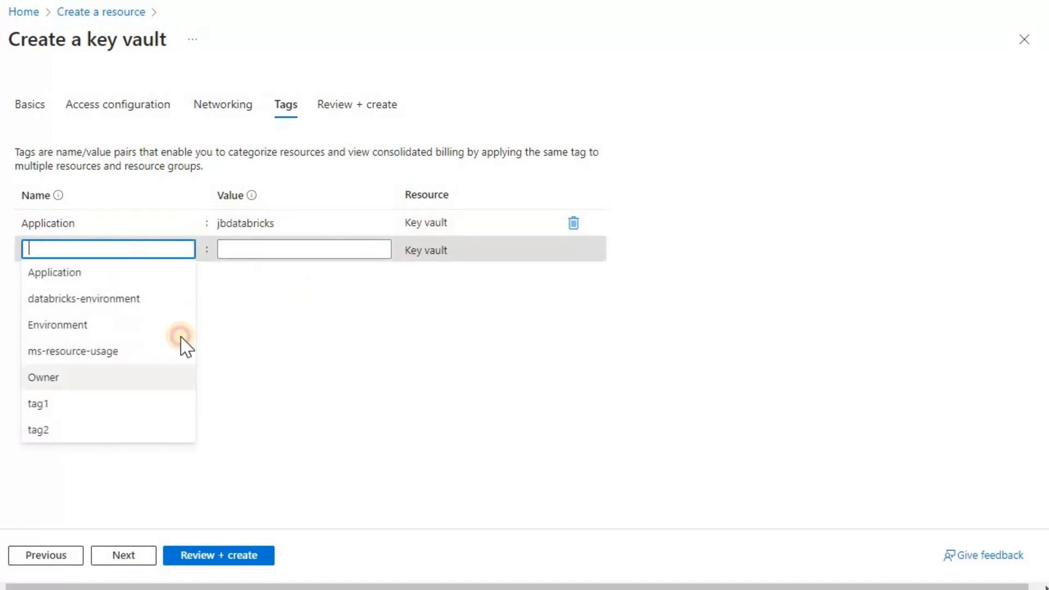
pyautogui.click(172, 376)
pyautogui.click(266, 249)
pyautogui.click(271, 327)
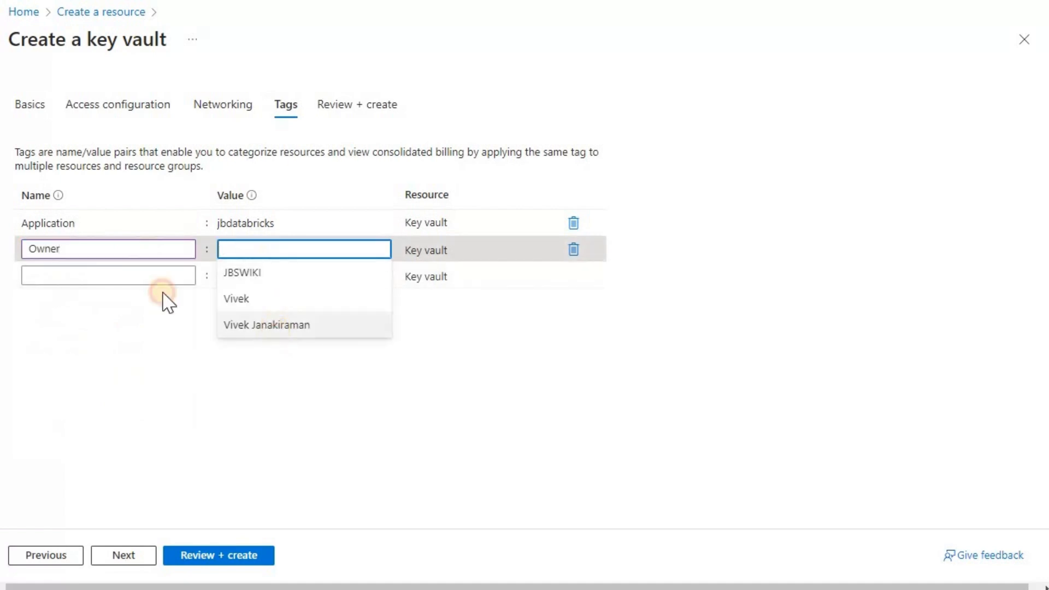
pyautogui.click(130, 276)
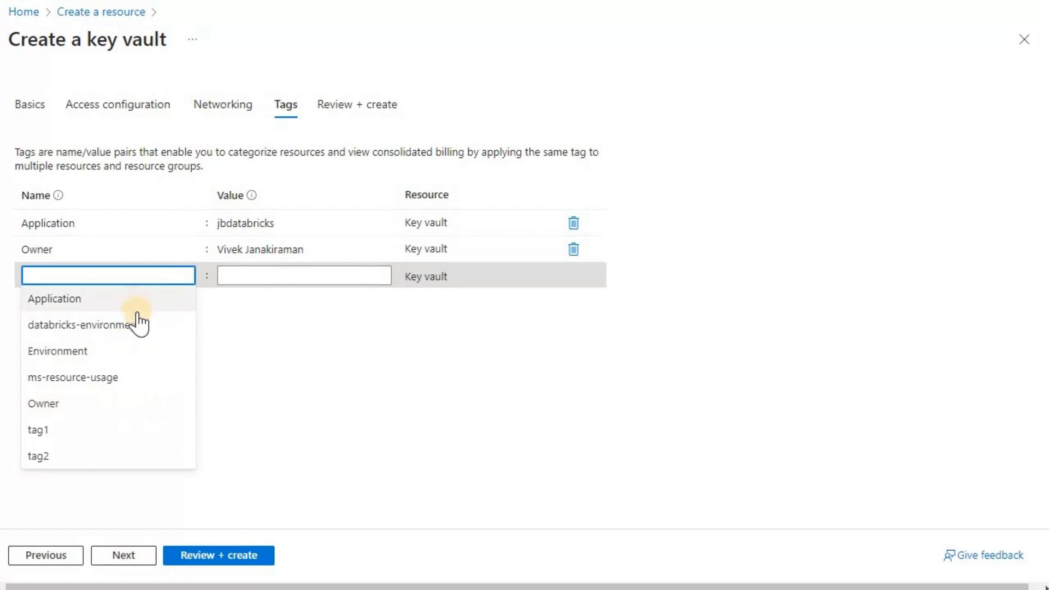
pyautogui.click(138, 350)
pyautogui.click(253, 275)
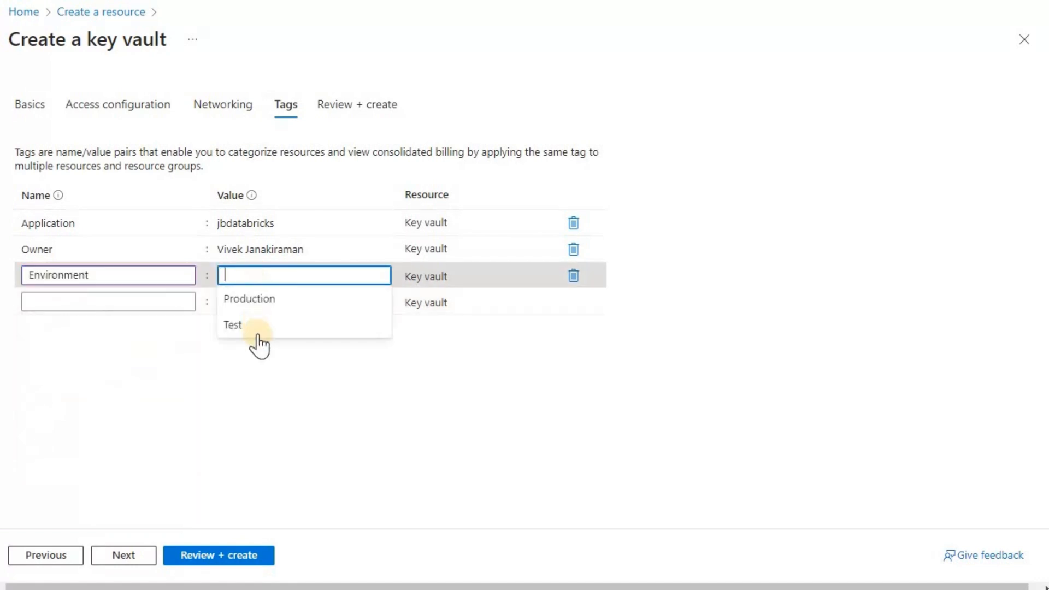
pyautogui.click(257, 334)
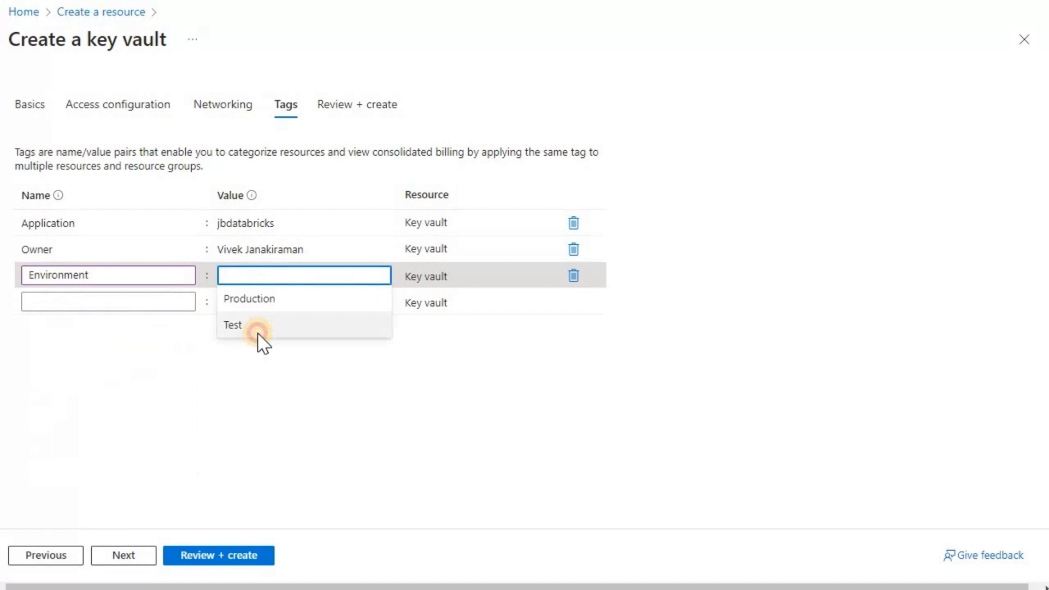
# Pass Review + create validation and deploy the jbadbkeyvault key vault
pyautogui.click(136, 558)
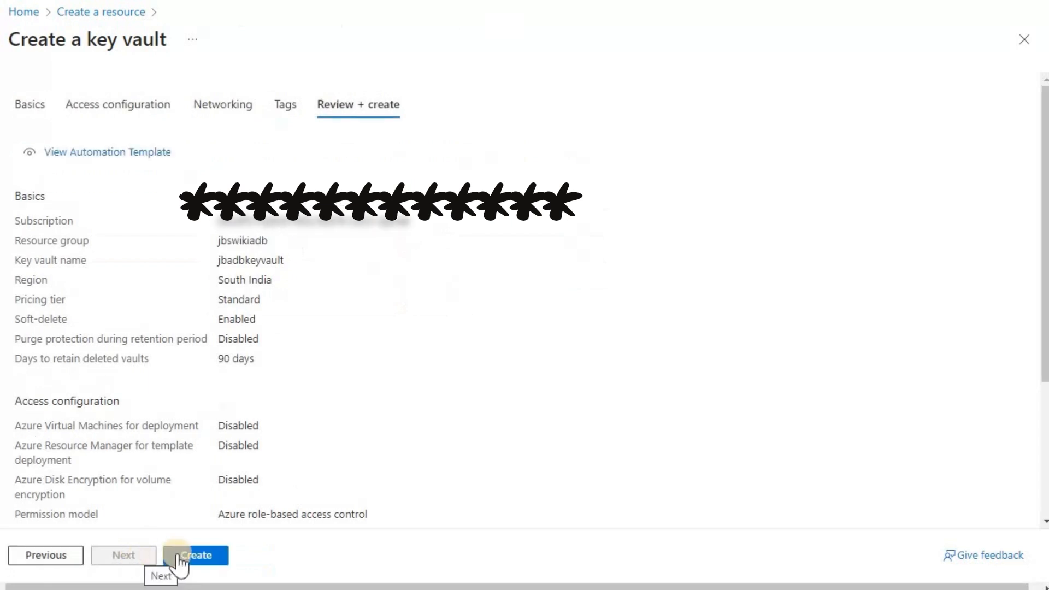
pyautogui.click(178, 557)
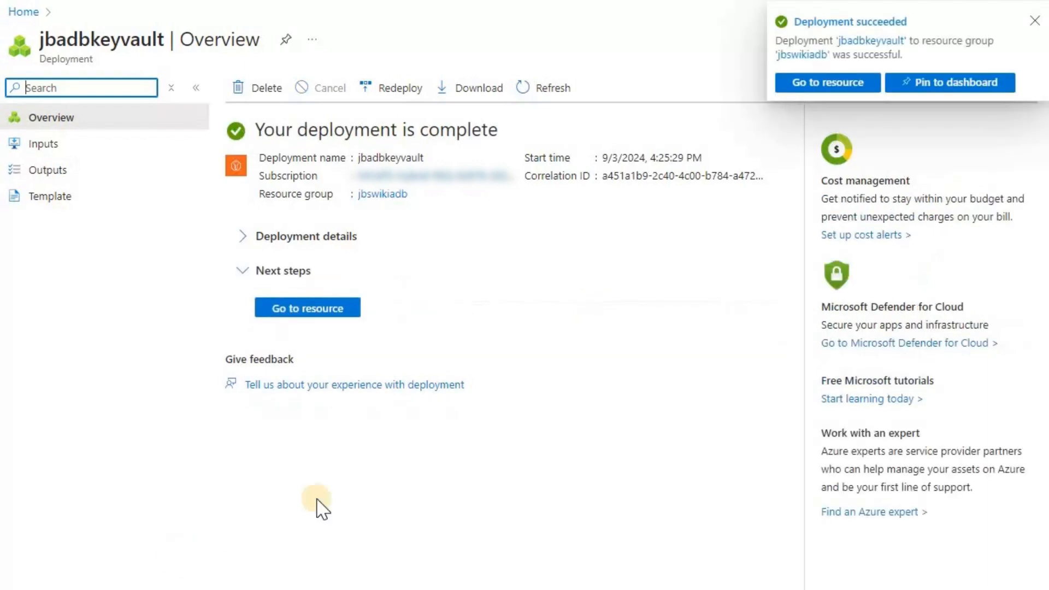
# Dismiss the deployment notice, go to jbadbkeyvault, and view its Secrets list
pyautogui.click(1035, 21)
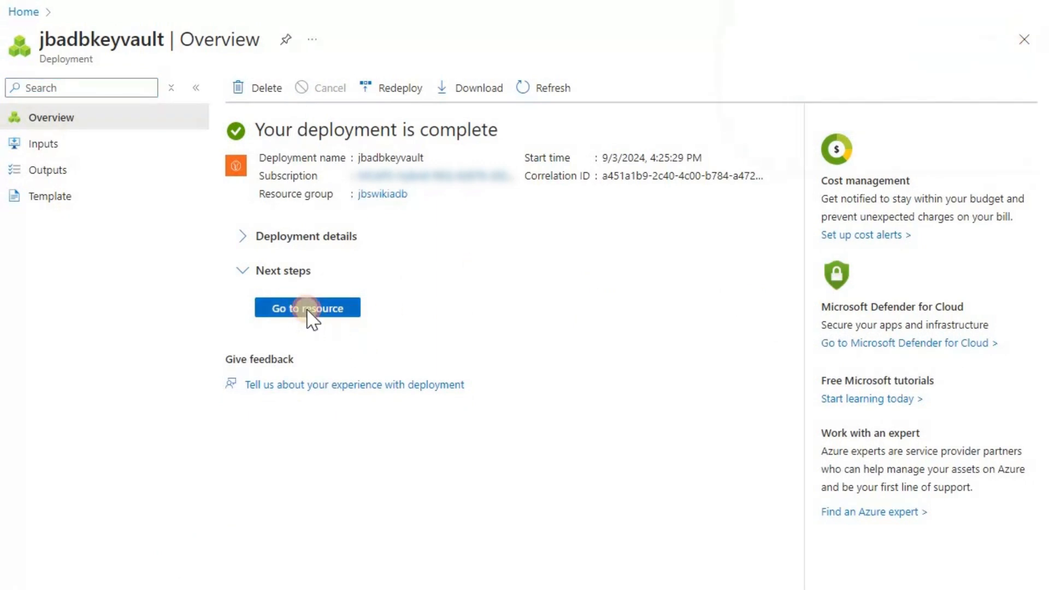
pyautogui.click(306, 313)
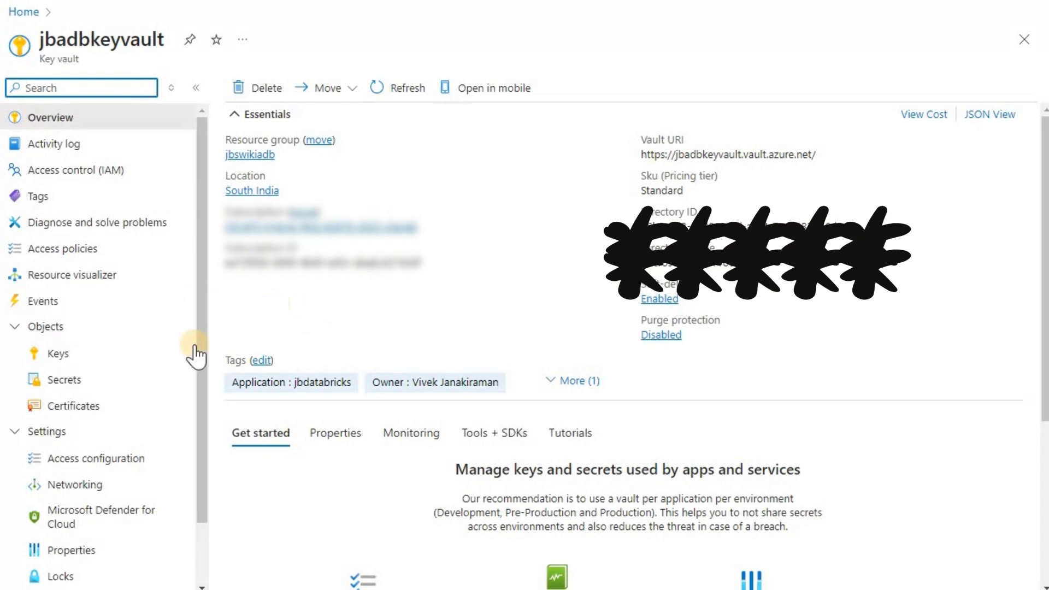
pyautogui.click(91, 377)
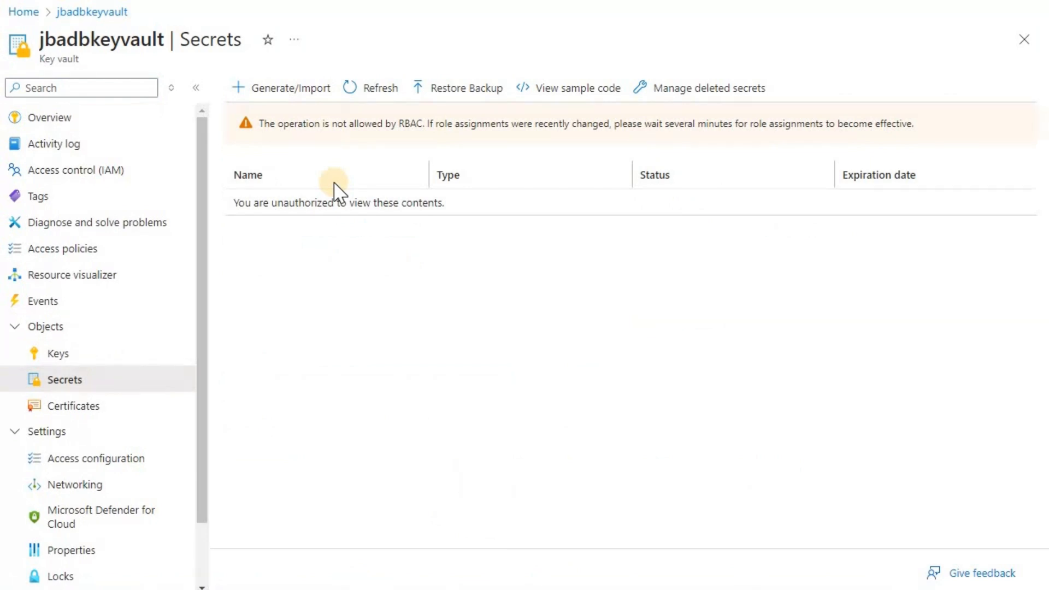
# Begin a Manual-upload secret named jbsqlshir1password, leaving the value field ready
pyautogui.click(263, 90)
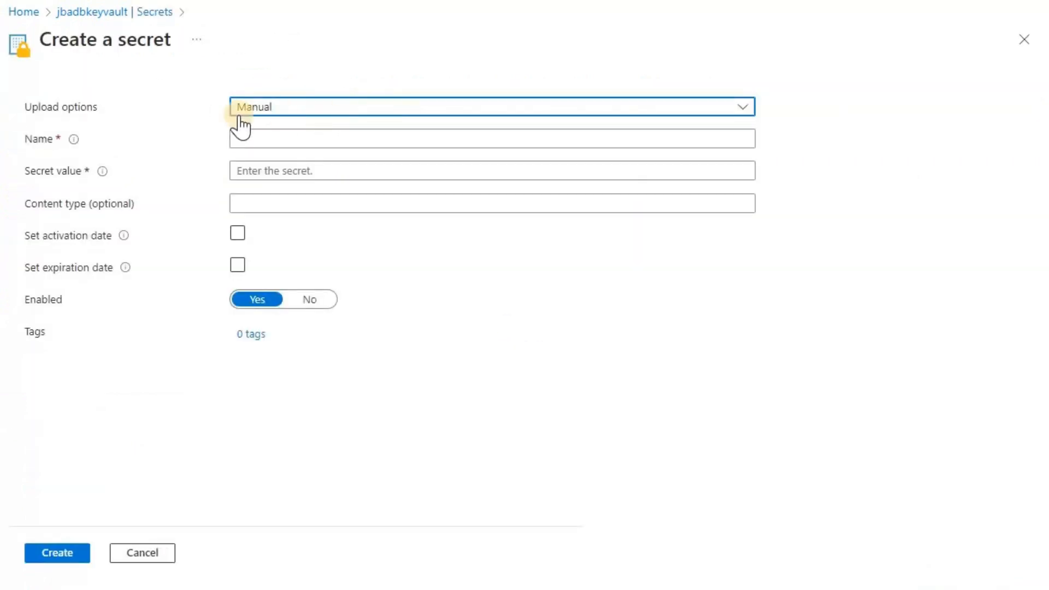
pyautogui.click(325, 109)
pyautogui.click(287, 130)
pyautogui.click(283, 137)
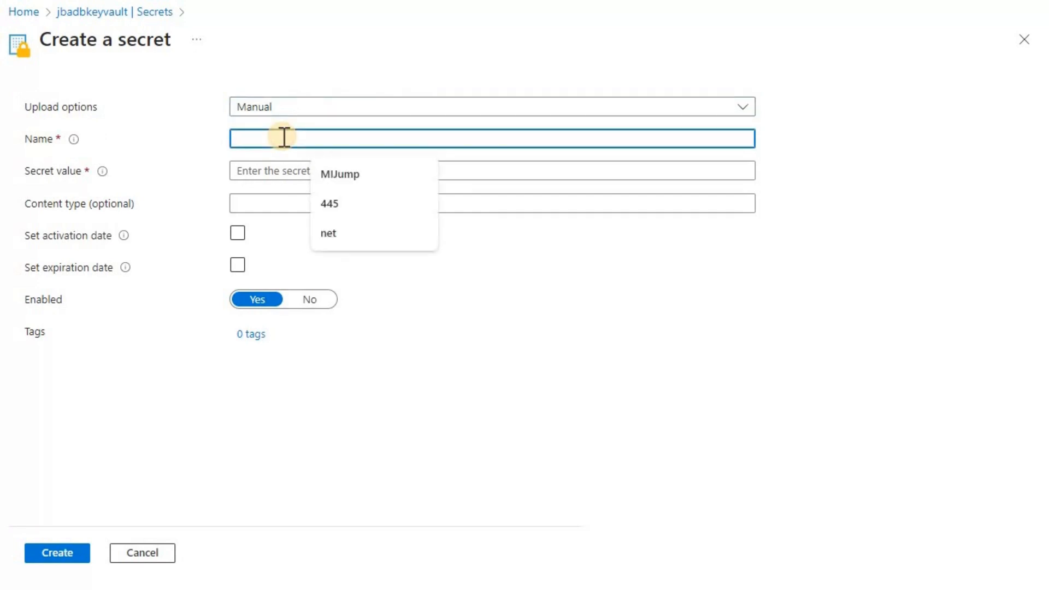
pyautogui.write('jb')
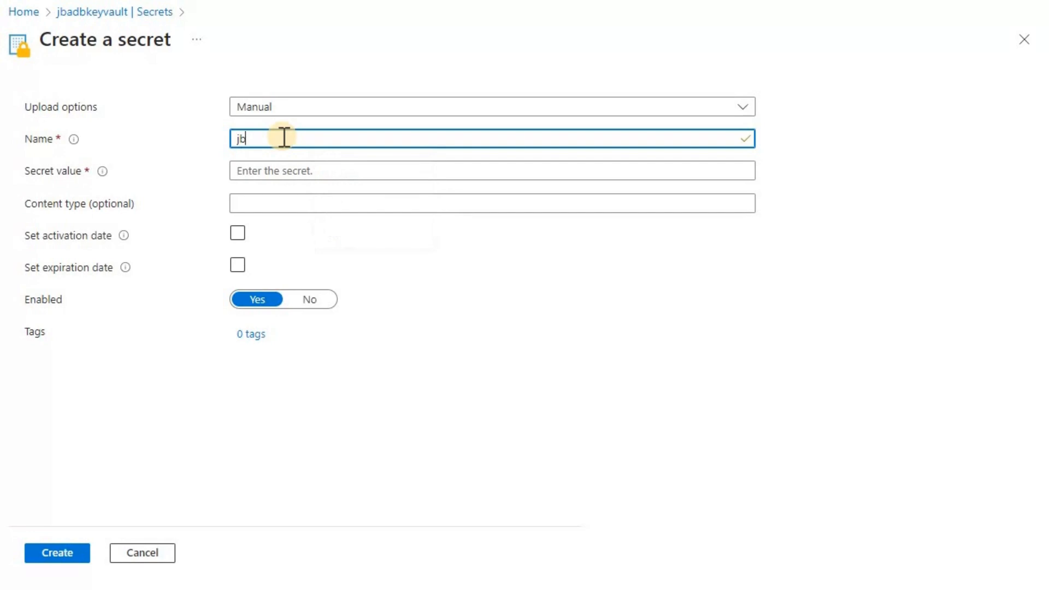
pyautogui.write('sqlshir1password')
pyautogui.doubleClick(284, 137)
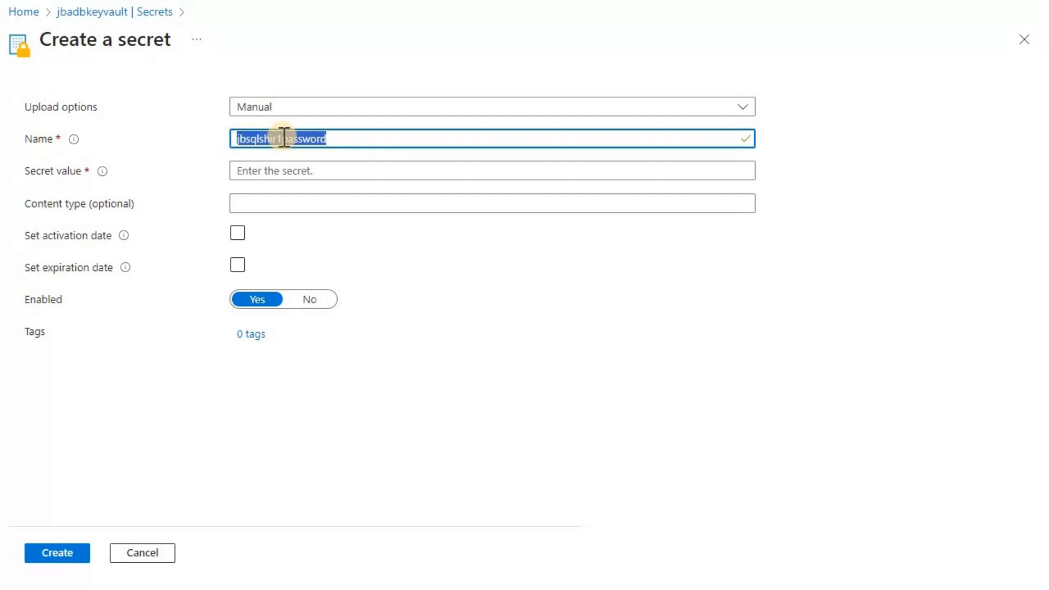
pyautogui.click(349, 178)
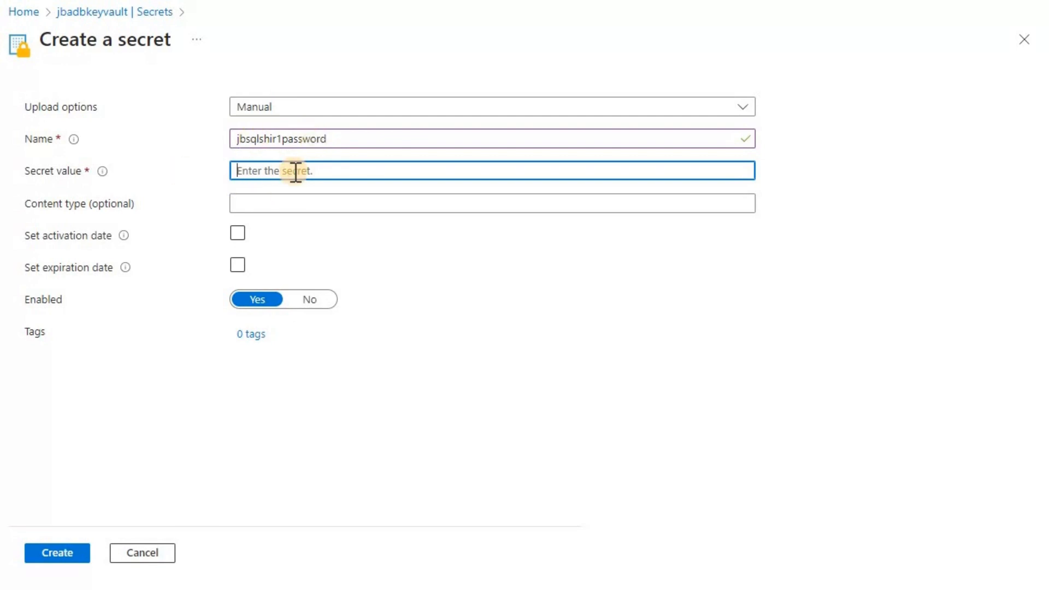
# Enter the SQL password as the jbsqlshir1password secret value and submit
pyautogui.write('••••••••••••••••••••••••')
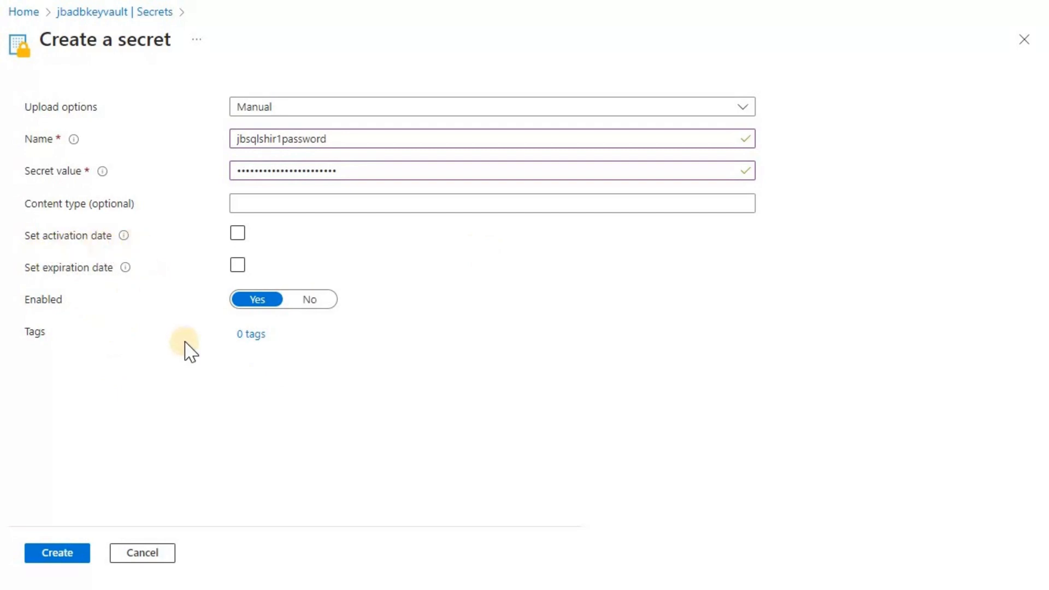
pyautogui.click(55, 554)
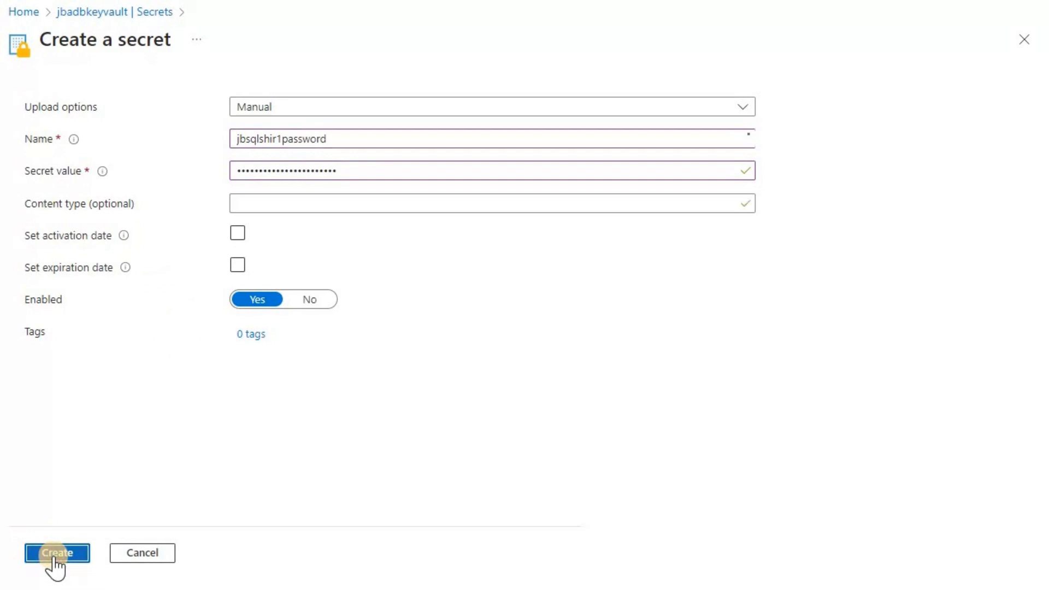
# Create jbsqlshir1password and open the Forbidden setSecret RBAC error details
pyautogui.click(55, 554)
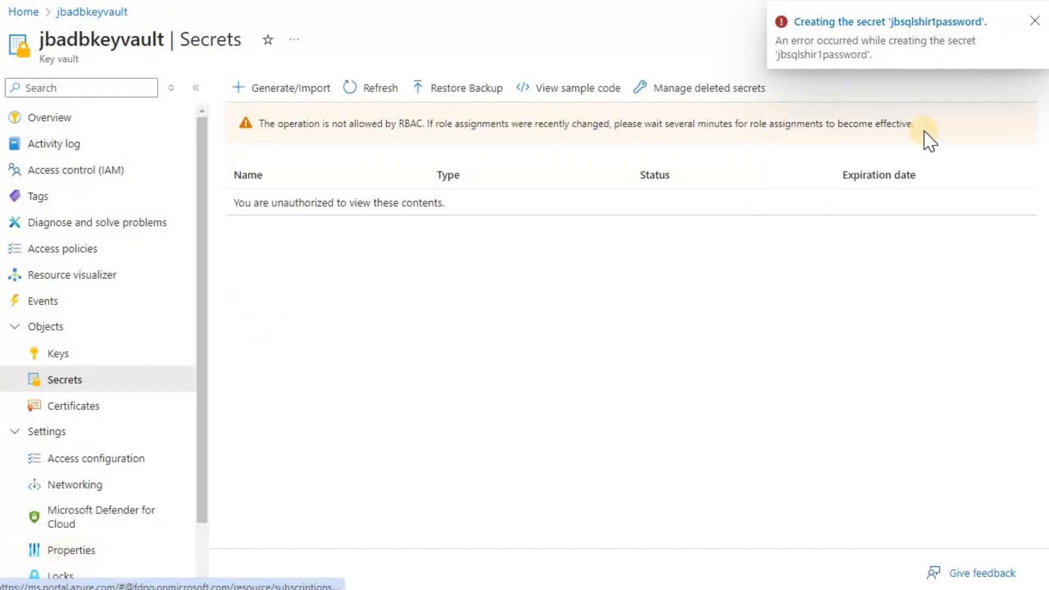
pyautogui.click(876, 25)
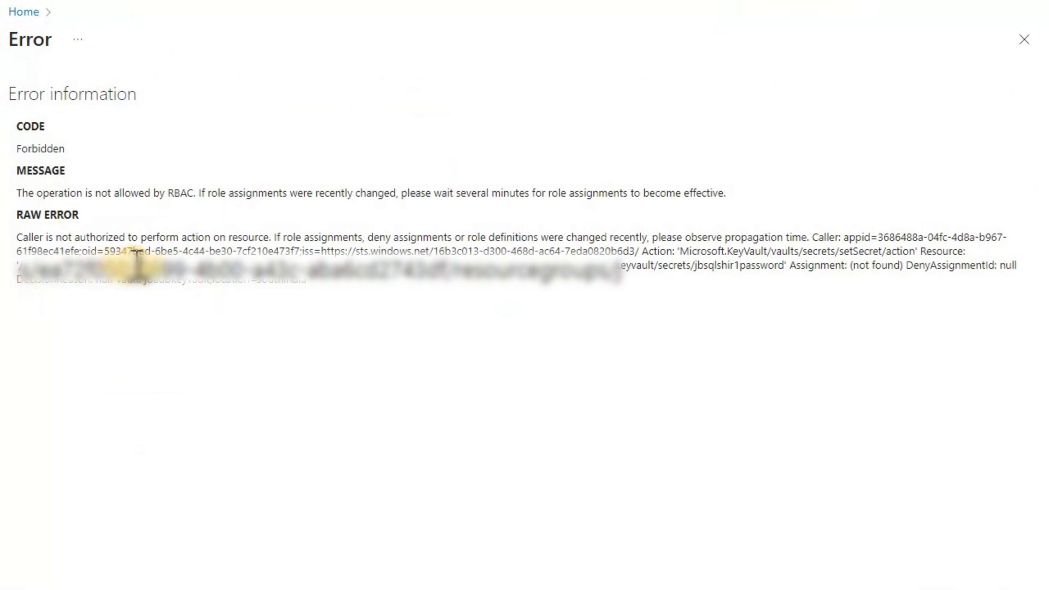
# Through jbadbkeyvault's Access control (IAM), assign the Key Vault Administrator role to the signed-in user
pyautogui.click(33, 14)
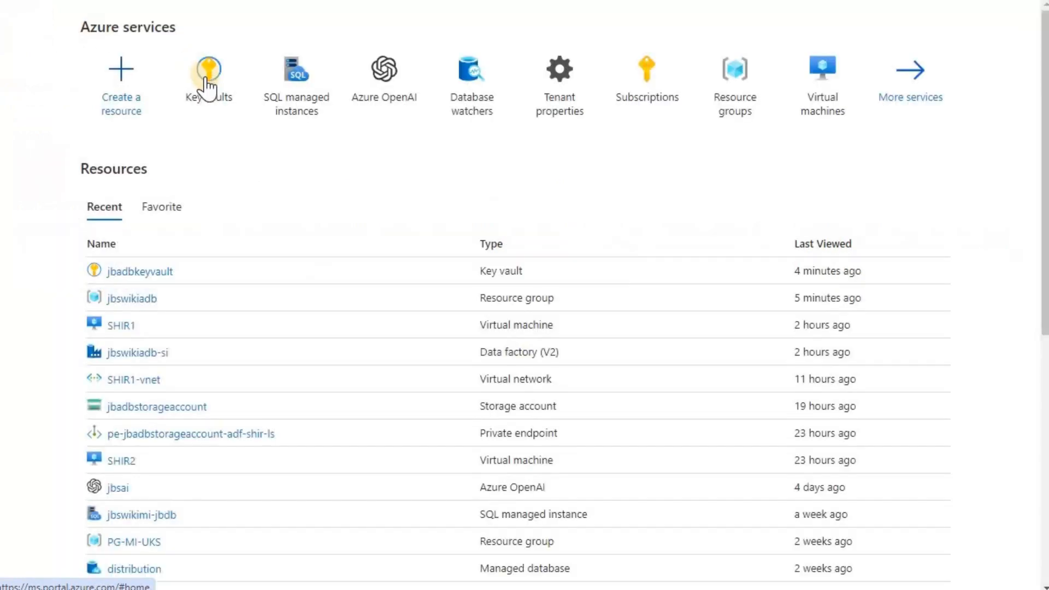
pyautogui.click(148, 277)
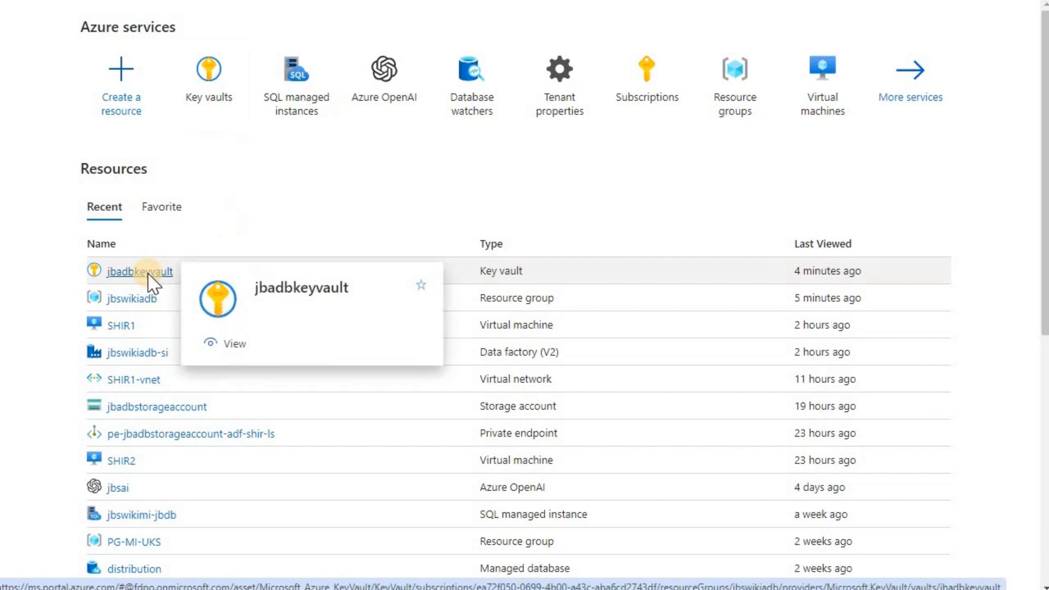
pyautogui.click(39, 175)
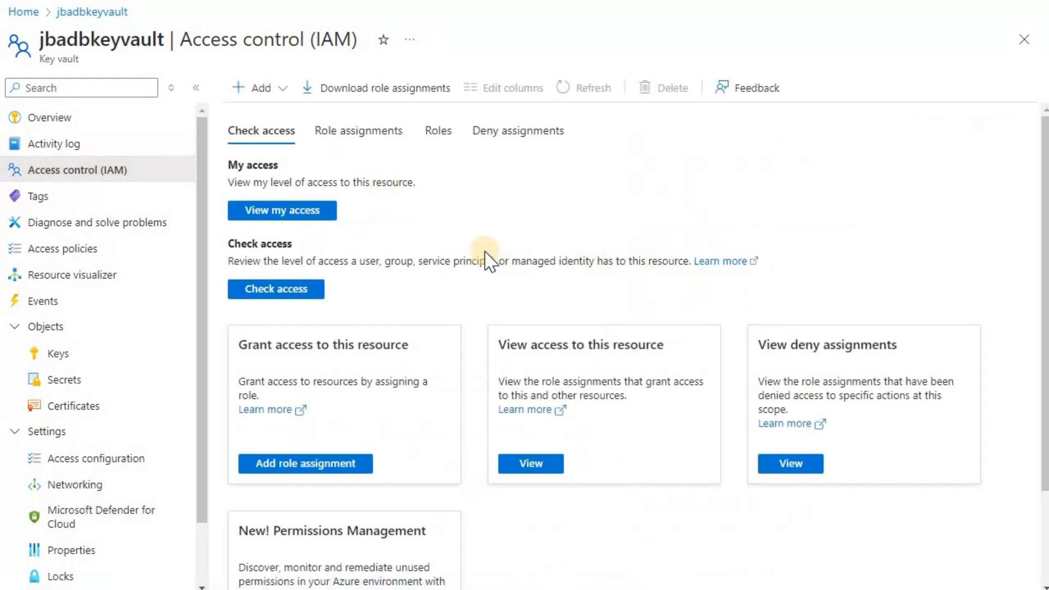
pyautogui.click(279, 89)
pyautogui.click(282, 112)
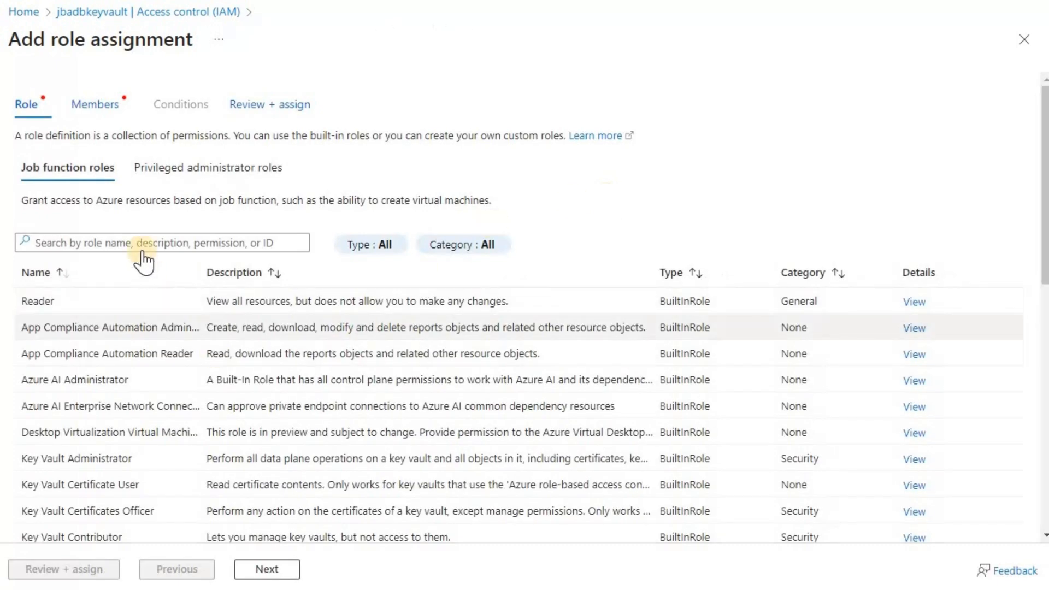
pyautogui.click(139, 464)
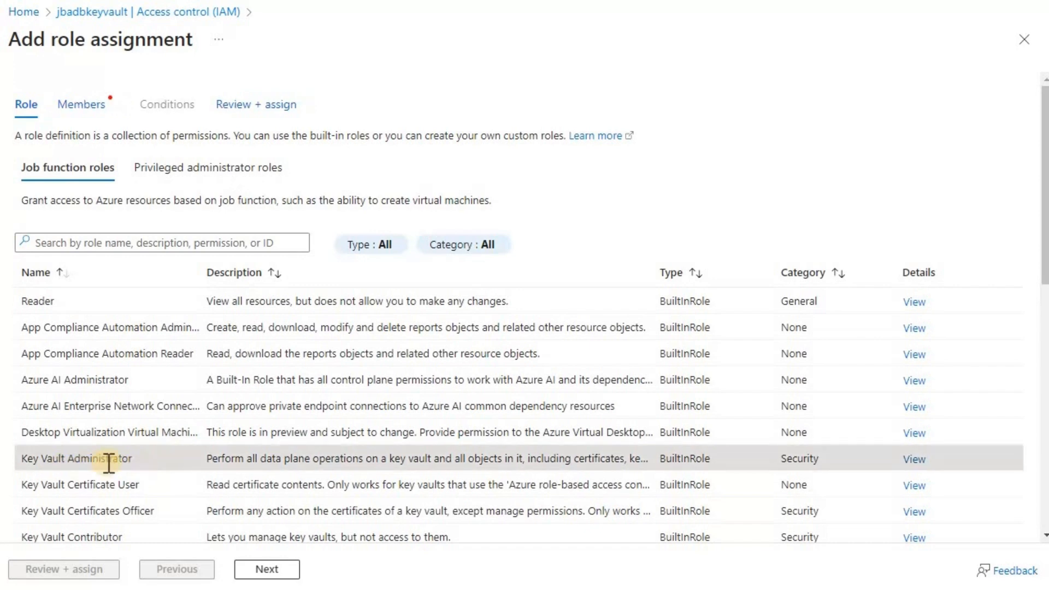
pyautogui.click(282, 570)
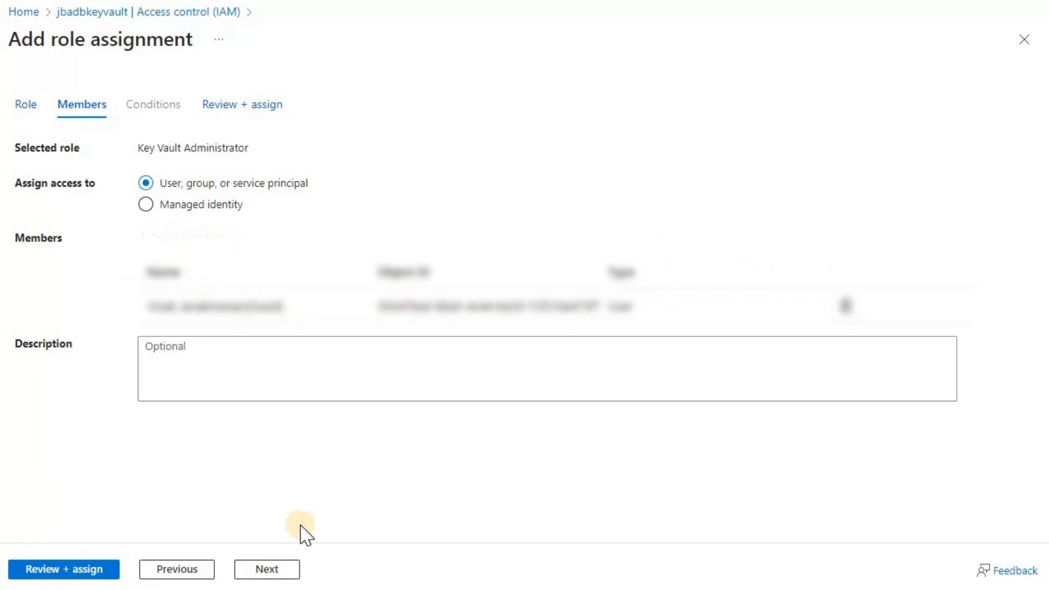
pyautogui.click(269, 570)
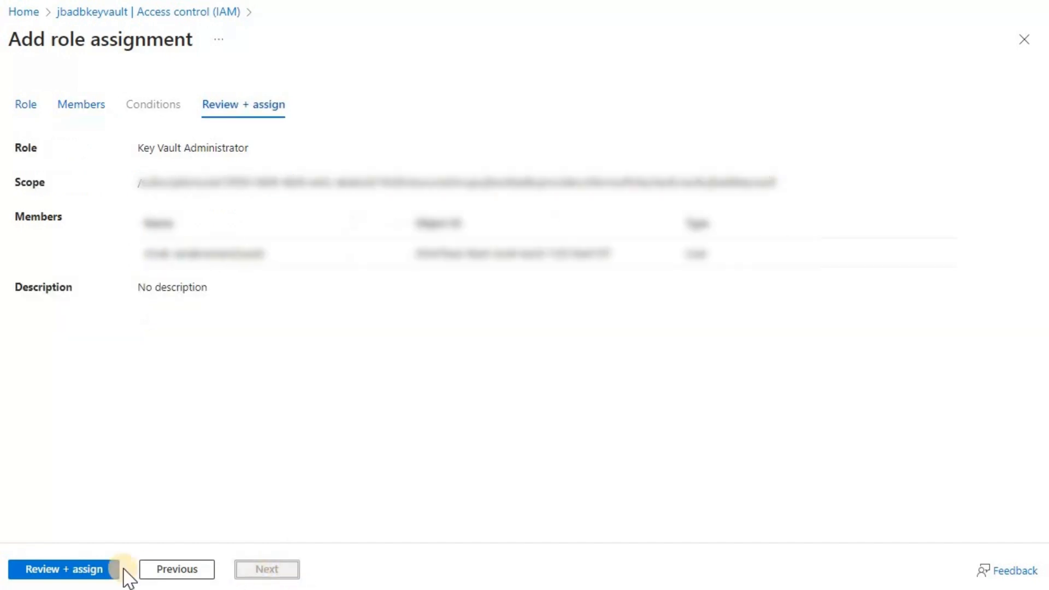
pyautogui.click(86, 574)
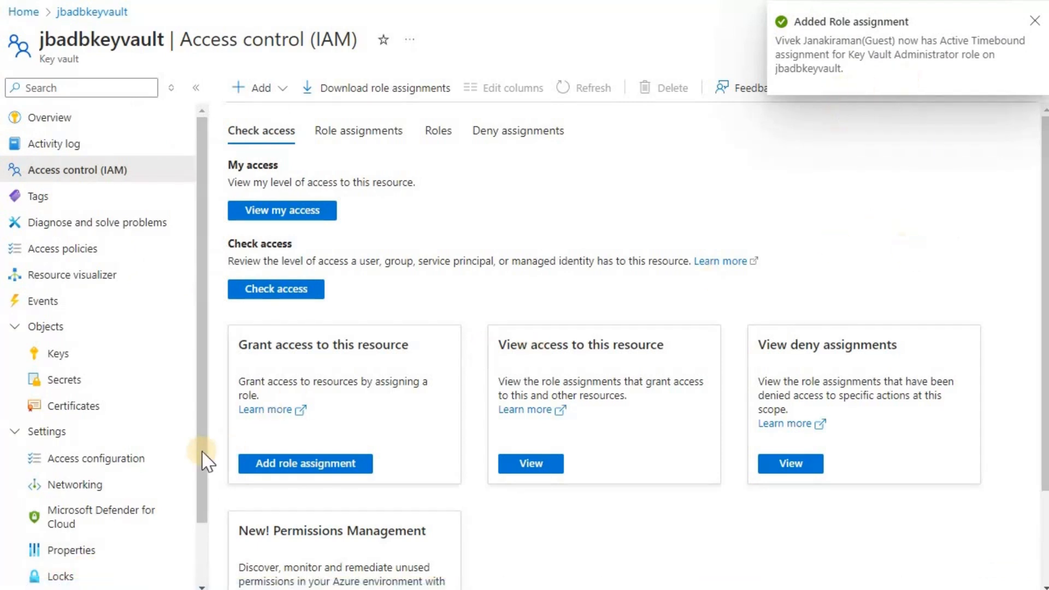
# In jbadbkeyvault Secrets, create secret jbadbshir1password with the SQL password as its value
pyautogui.click(88, 384)
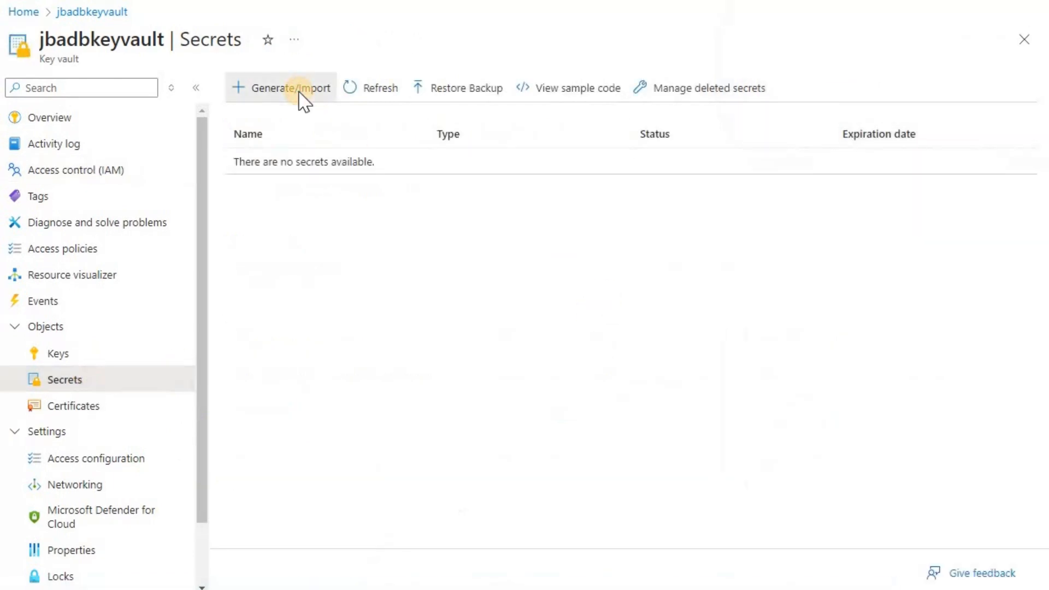
pyautogui.click(299, 92)
pyautogui.click(326, 137)
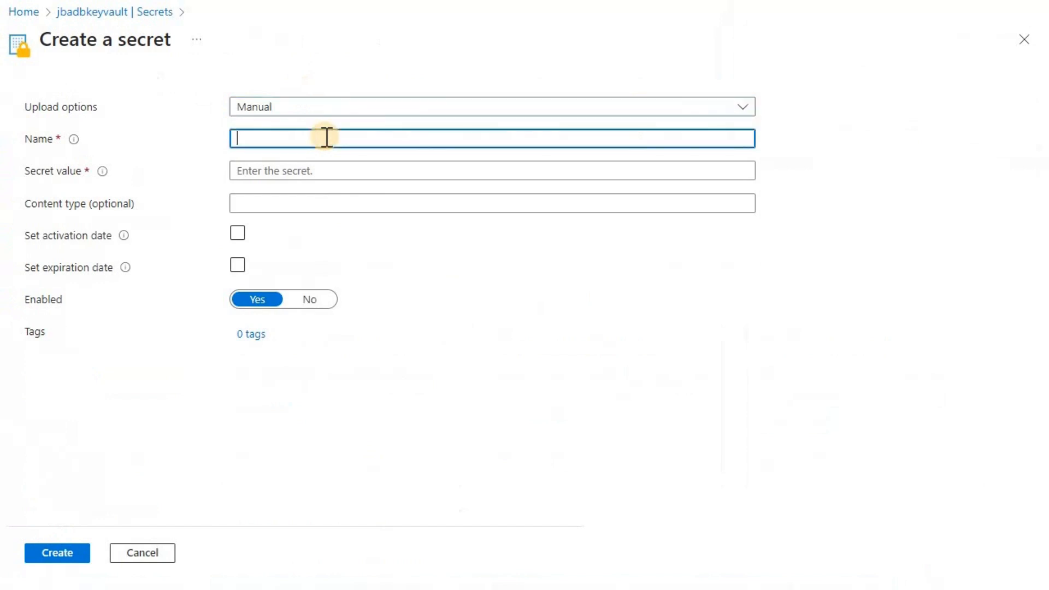
pyautogui.hotkey('ctrl', 'v')
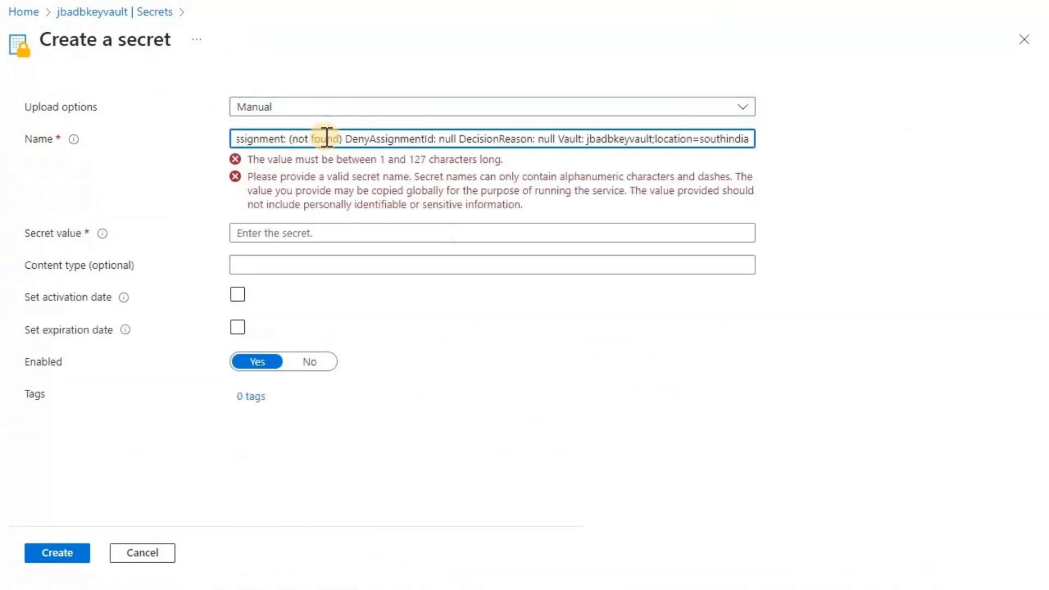
pyautogui.hotkey('ctrl', 'a')
pyautogui.press('BackSpace')
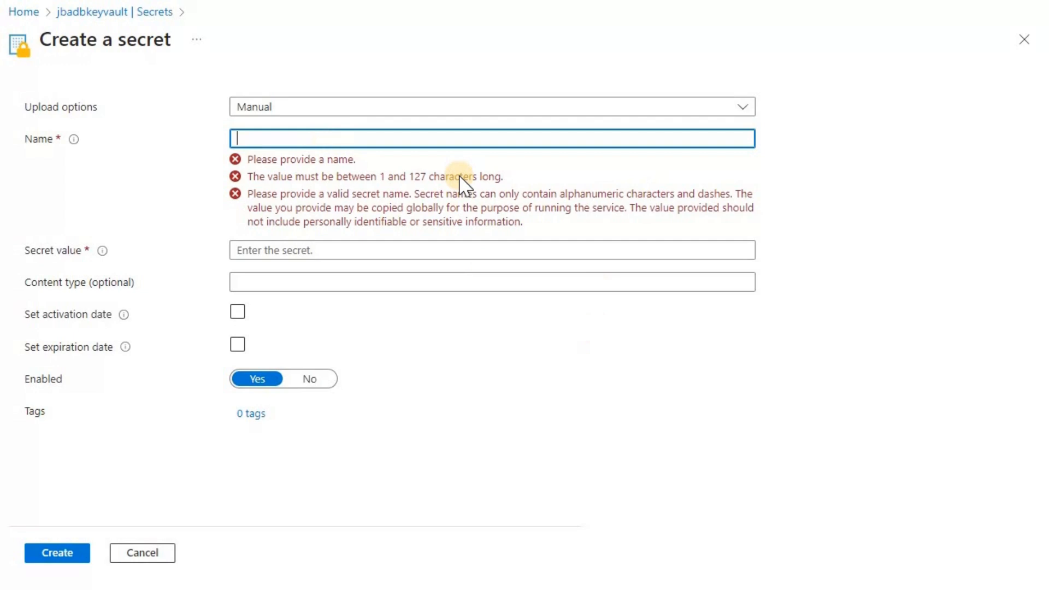
pyautogui.write('jbad')
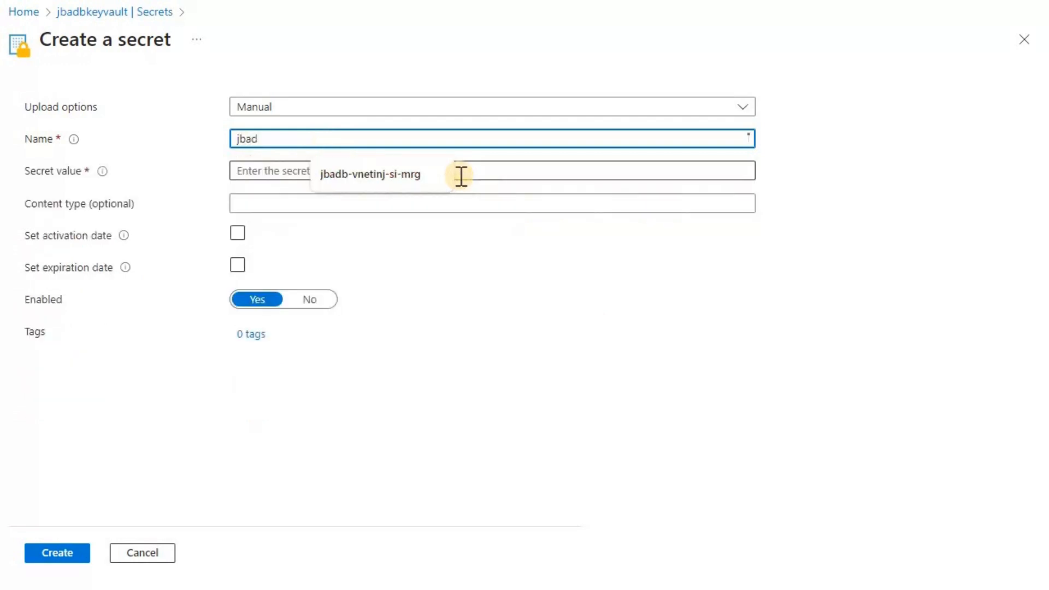
pyautogui.write('bshir')
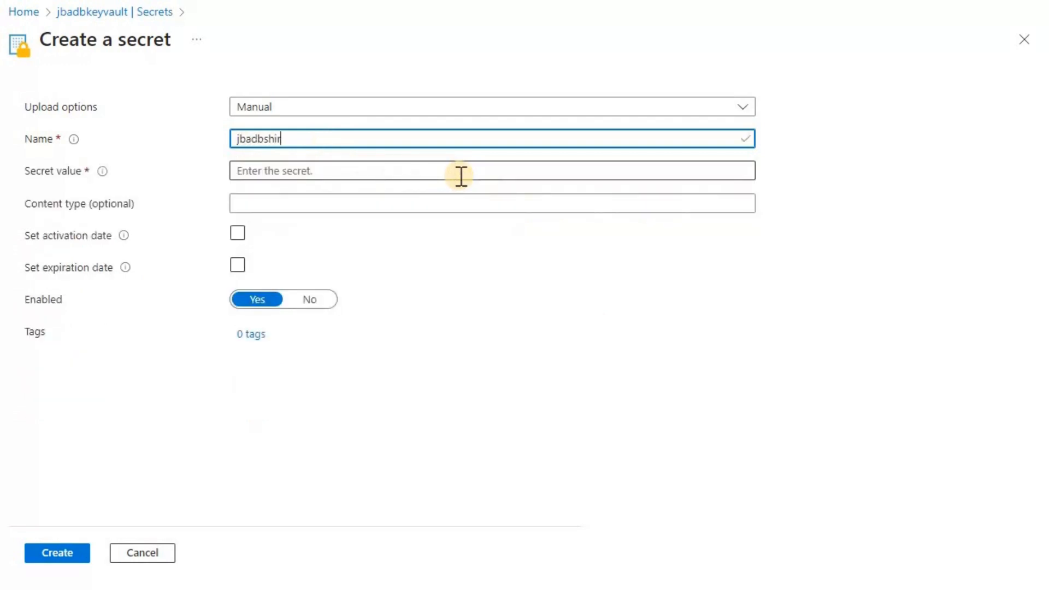
pyautogui.write('1password')
pyautogui.click(387, 175)
pyautogui.write('••••••')
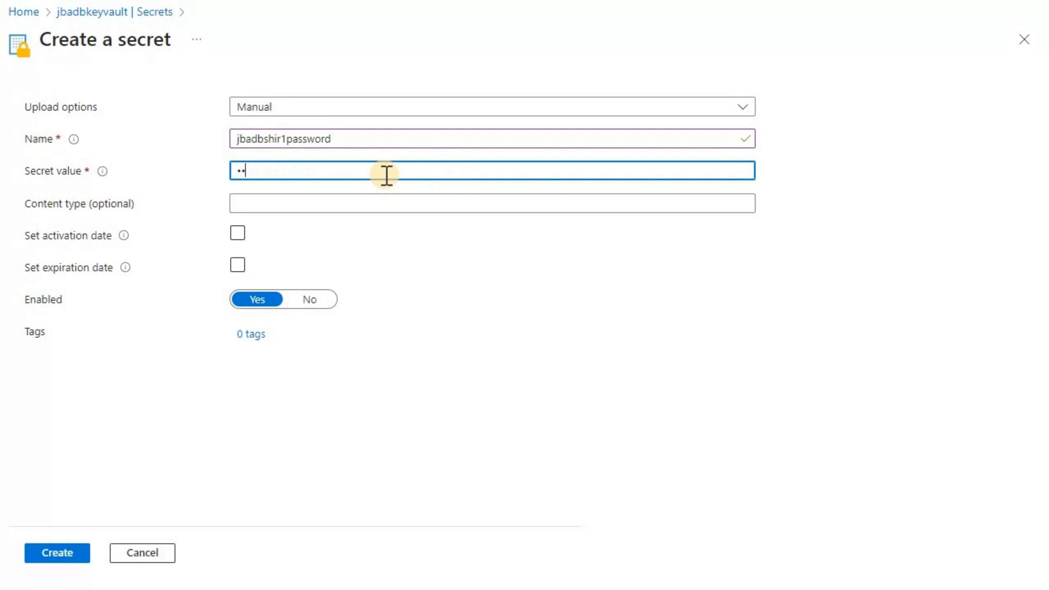
pyautogui.write('•••••••••••••••••')
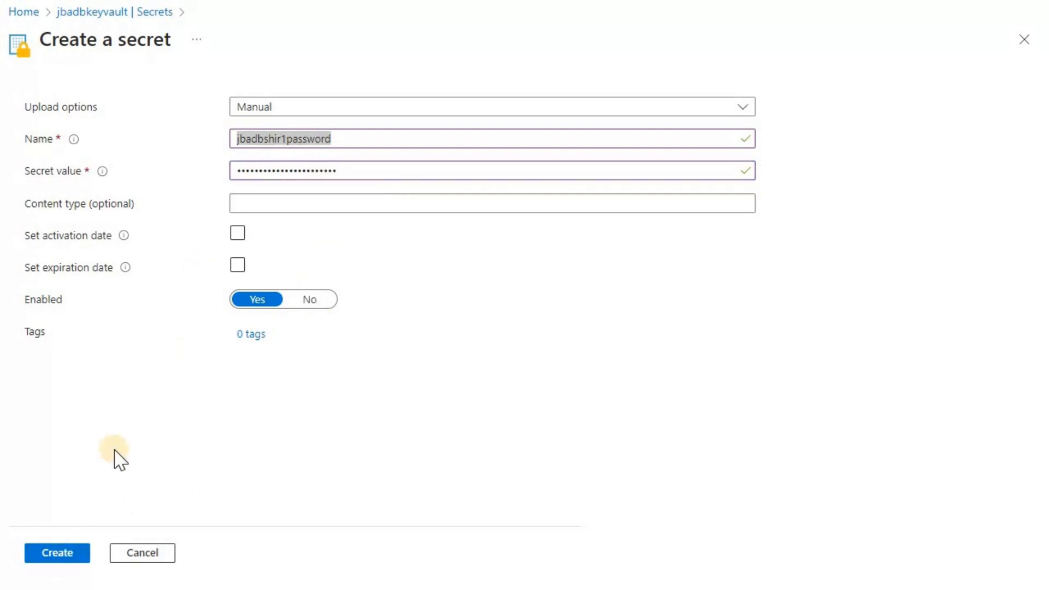
pyautogui.click(56, 553)
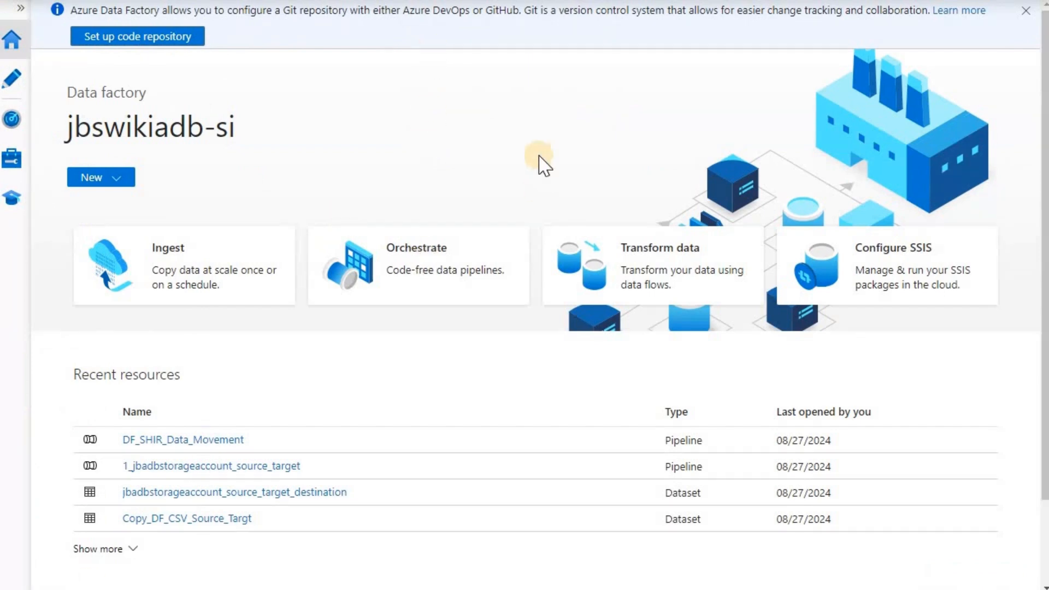
# Show the Manage hub's Linked services list for the jbswikiadb-si data factory
pyautogui.click(15, 173)
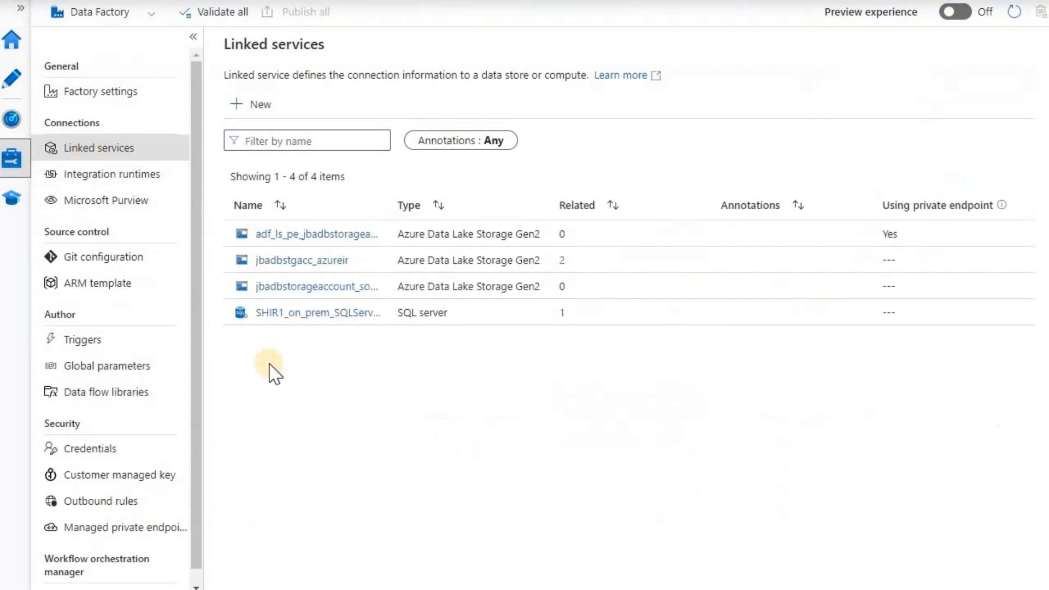
# Open SHIR1_on_prem_SQLServer and review its server name, database name and authentication type
pyautogui.click(302, 316)
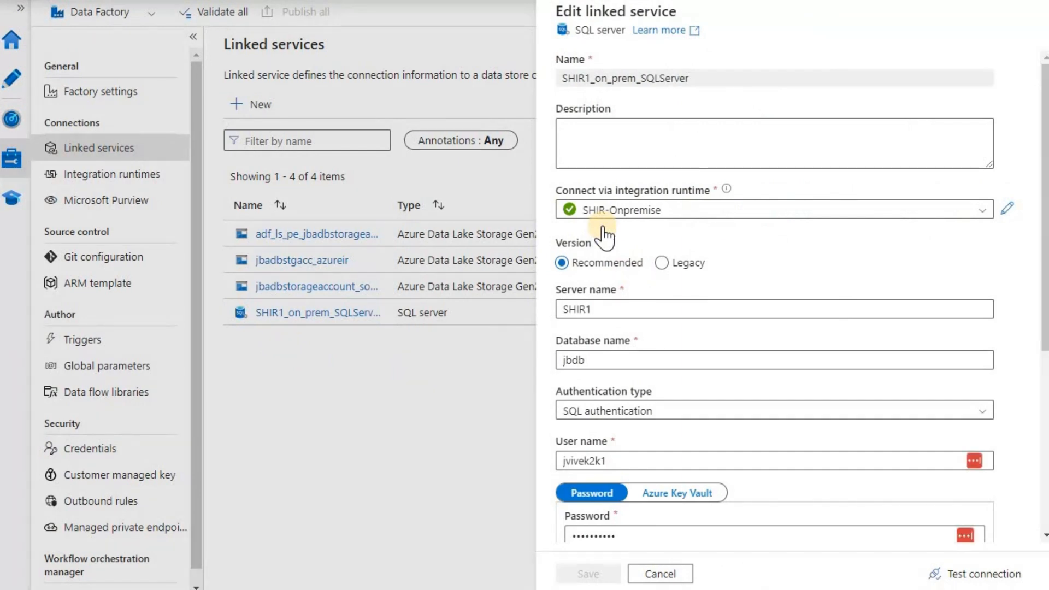
pyautogui.click(621, 316)
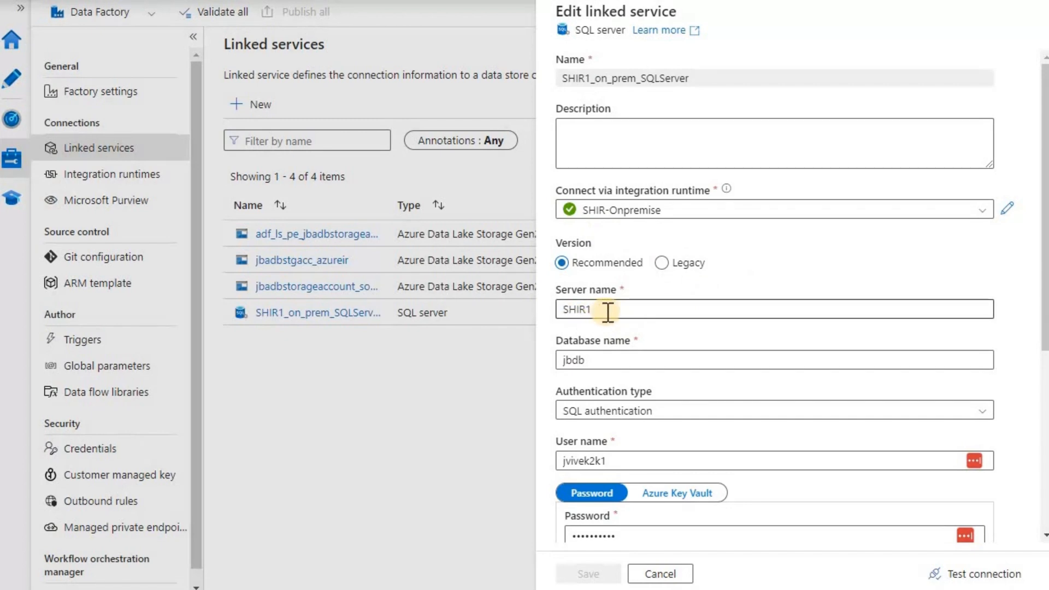
pyautogui.scroll(-3, 692, 306)
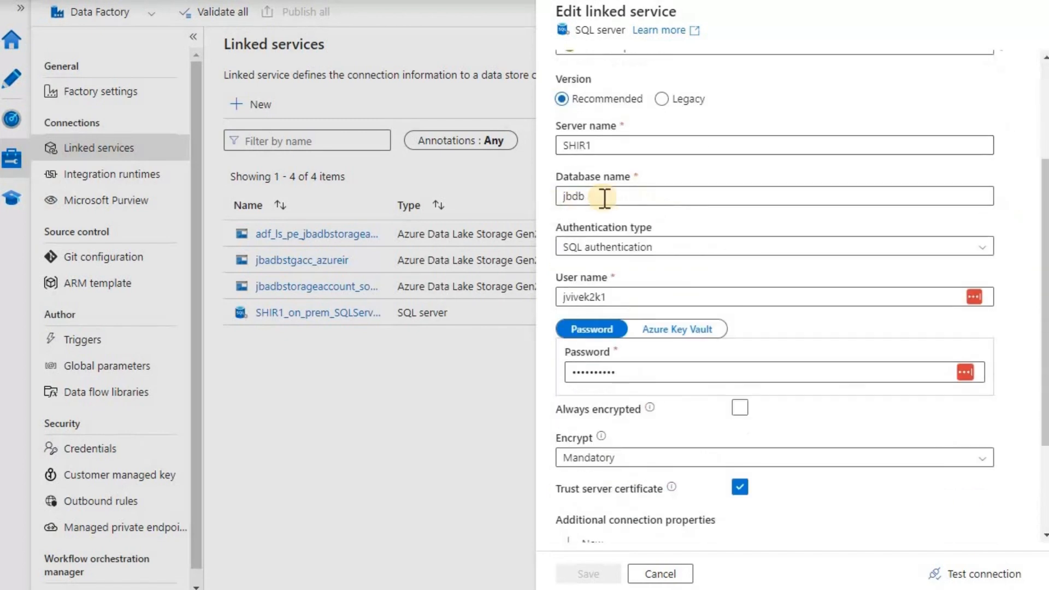
pyautogui.click(604, 198)
pyautogui.click(667, 252)
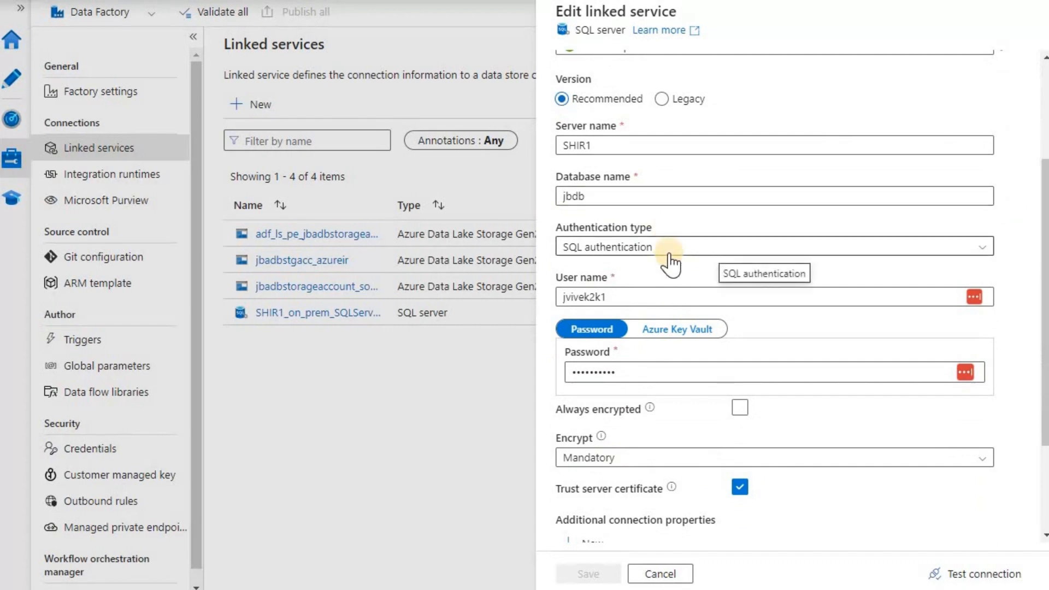
pyautogui.scroll(-2, 672, 265)
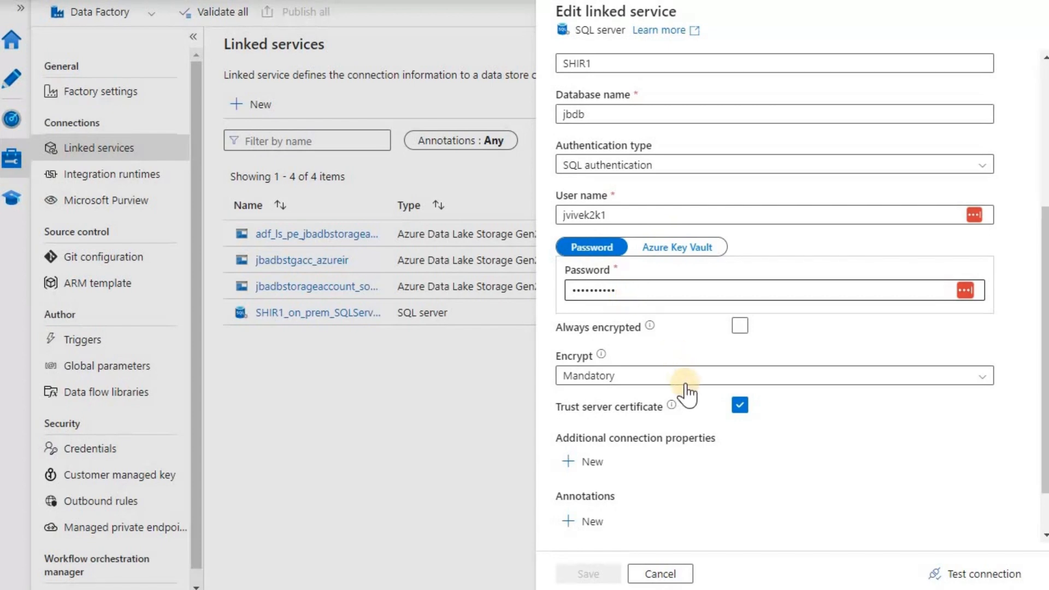
pyautogui.scroll(-1, 929, 524)
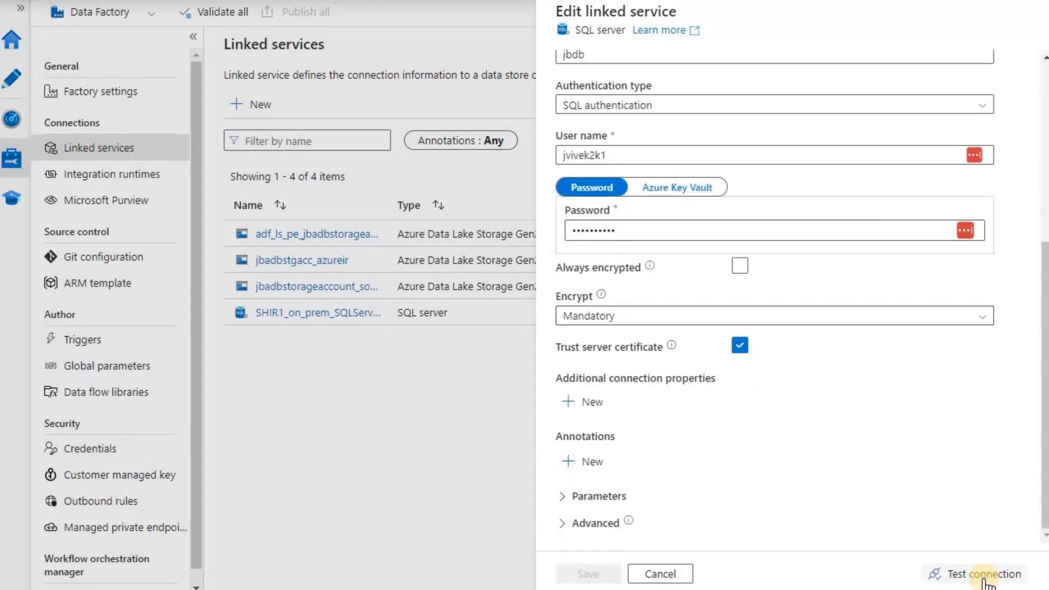
# Test the SQL connection with the stored password, then toggle Azure Key Vault back to Password
pyautogui.click(985, 575)
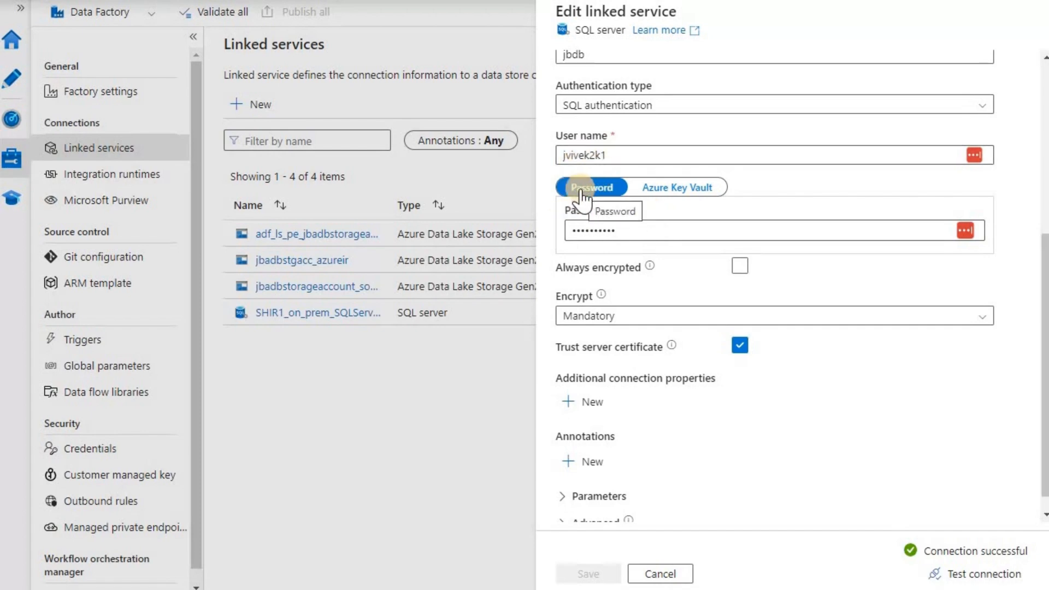
pyautogui.click(680, 191)
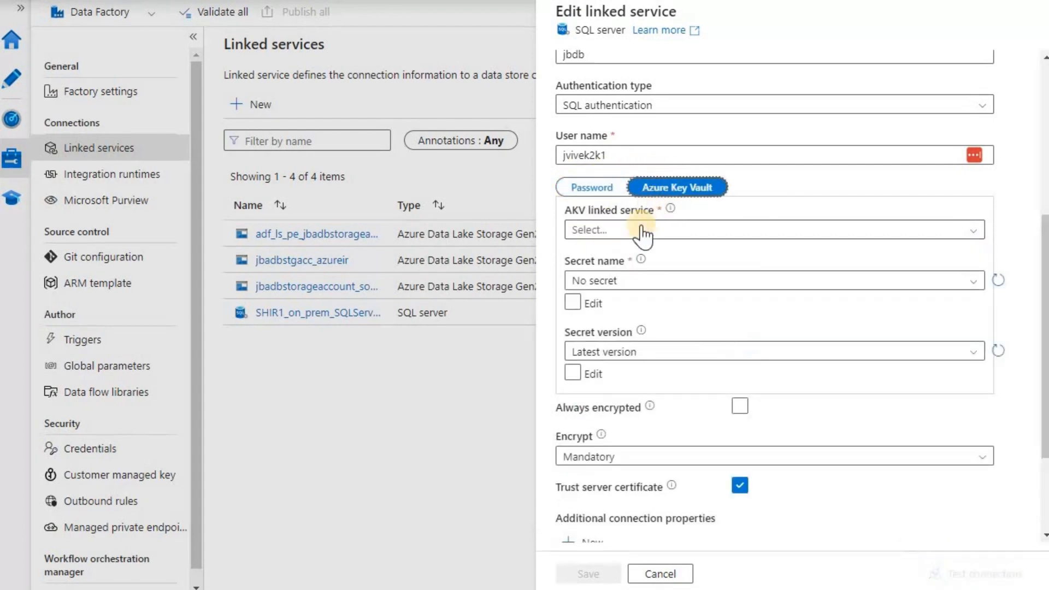
pyautogui.click(596, 189)
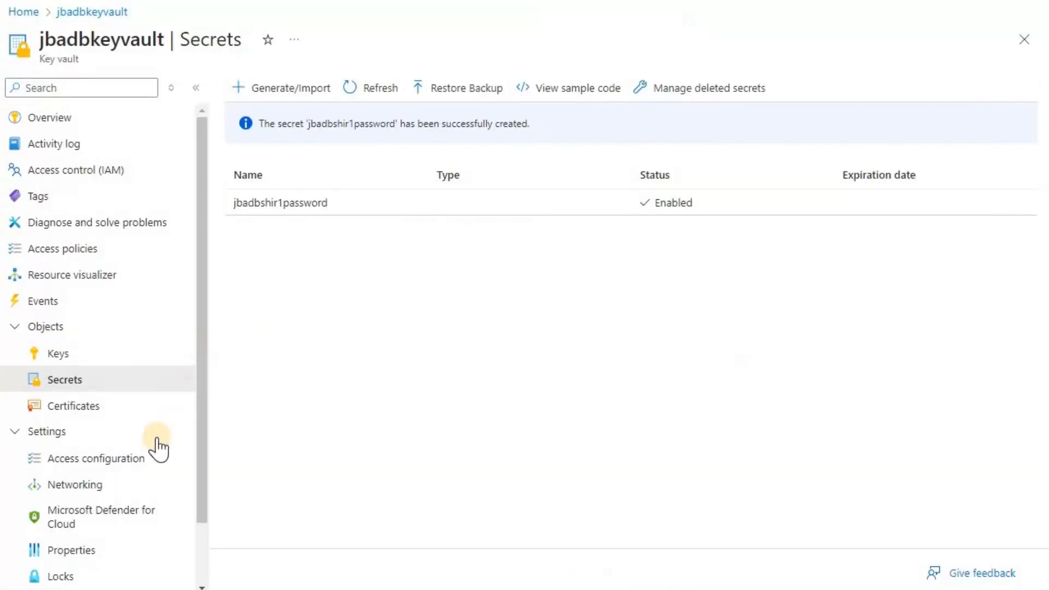
# Set jbadbkeyvault's public network access to Disable, apply it, and return to Secrets
pyautogui.click(76, 486)
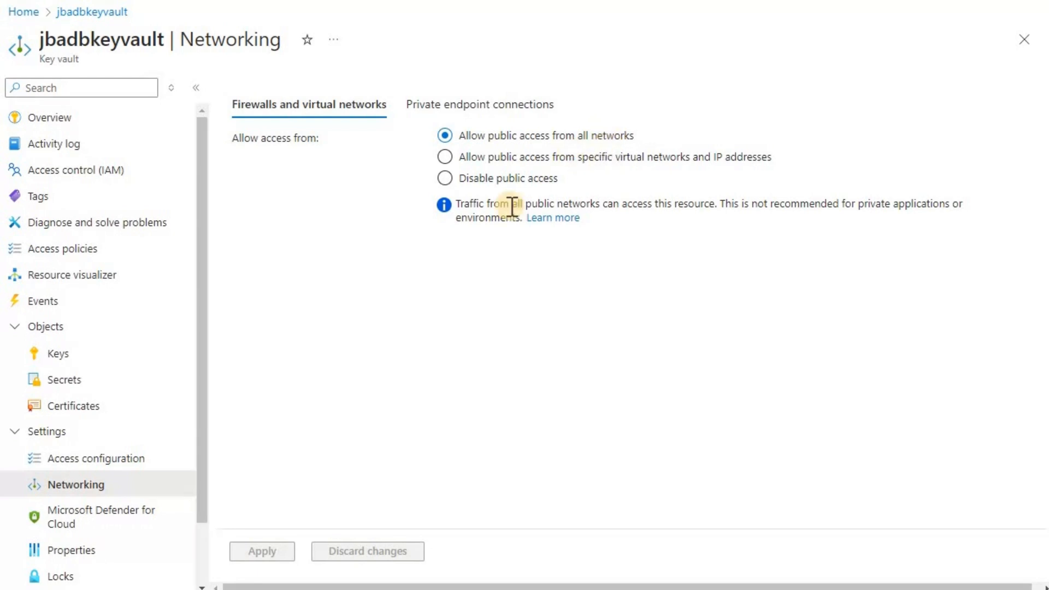
pyautogui.click(461, 183)
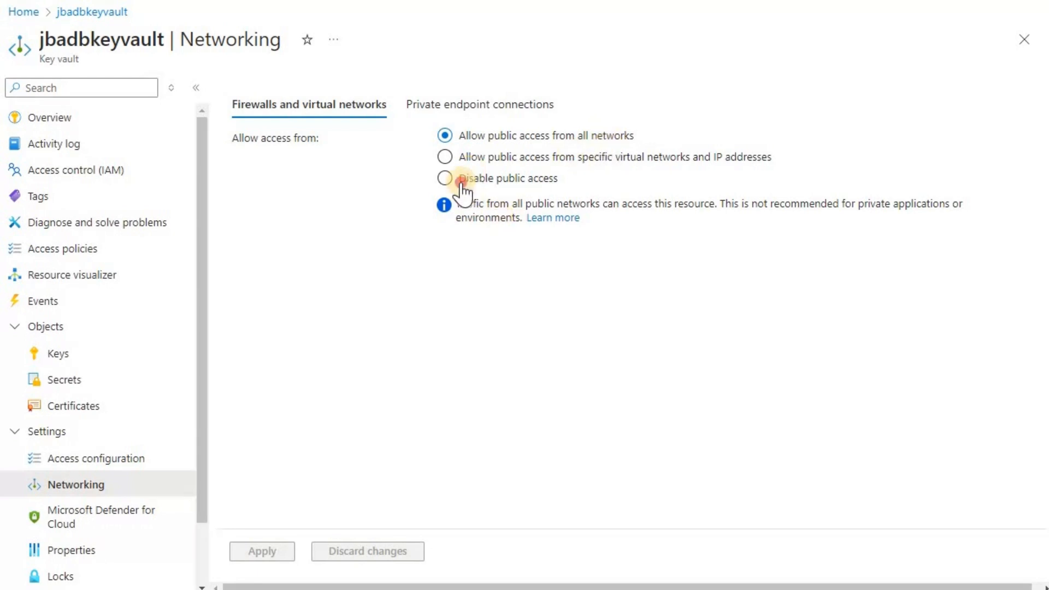
pyautogui.click(444, 158)
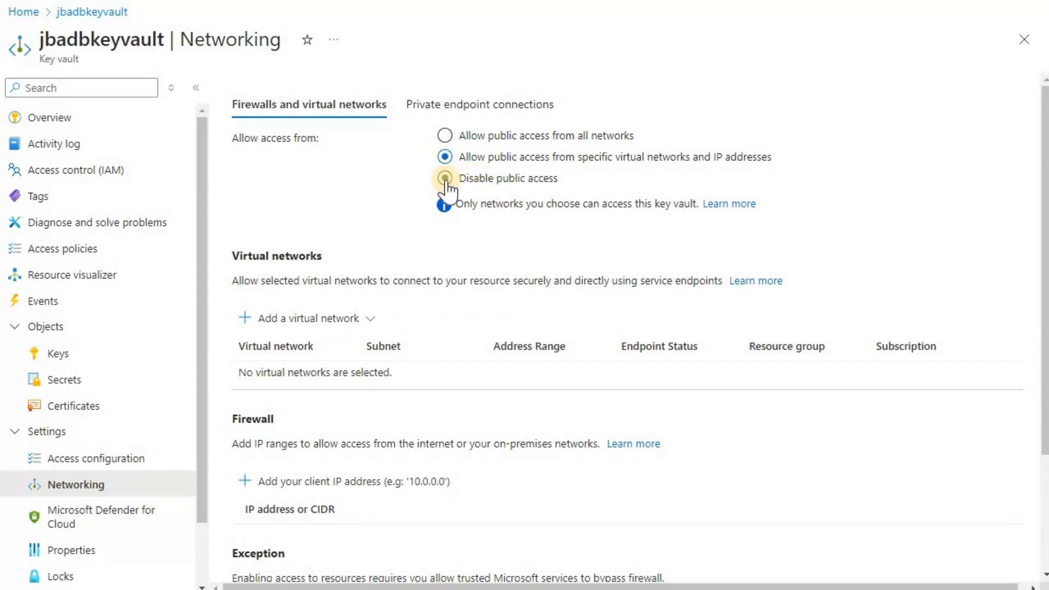
pyautogui.click(488, 184)
pyautogui.click(265, 559)
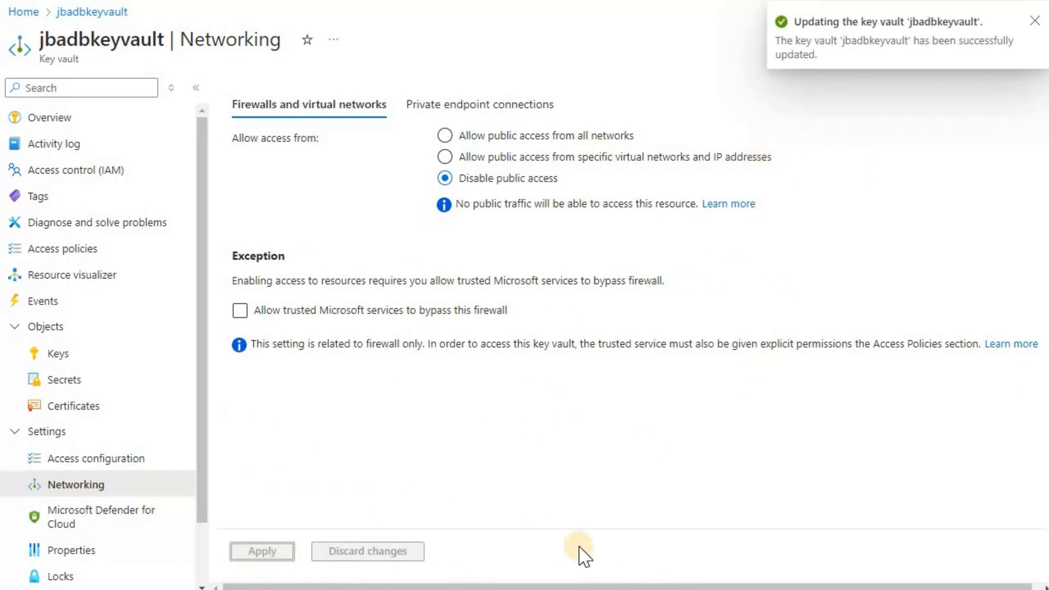
pyautogui.click(78, 386)
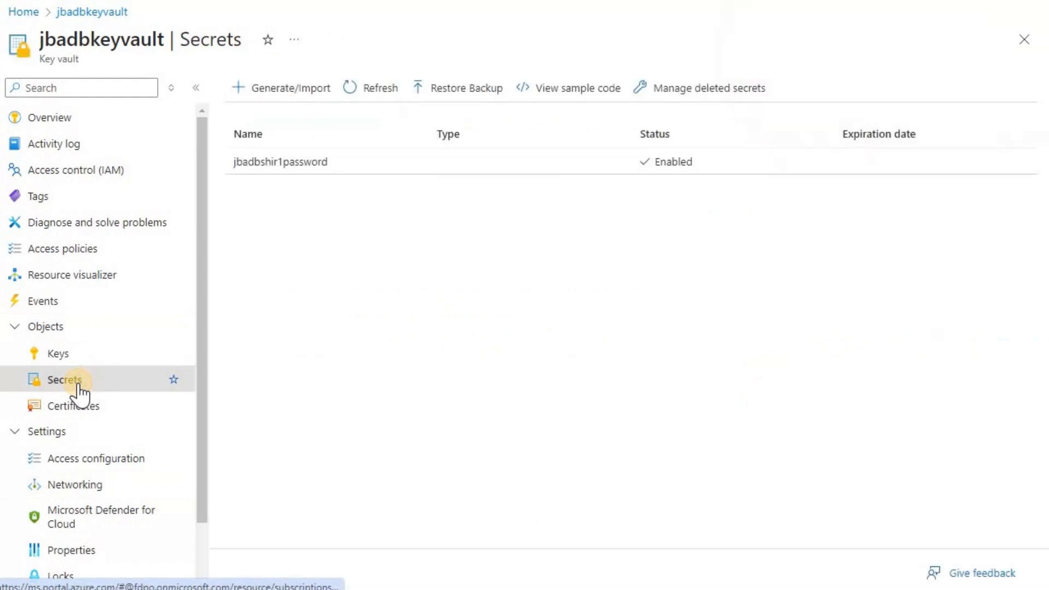
# Refresh the secrets list to see the unauthorized warning, then reopen Networking
pyautogui.click(361, 99)
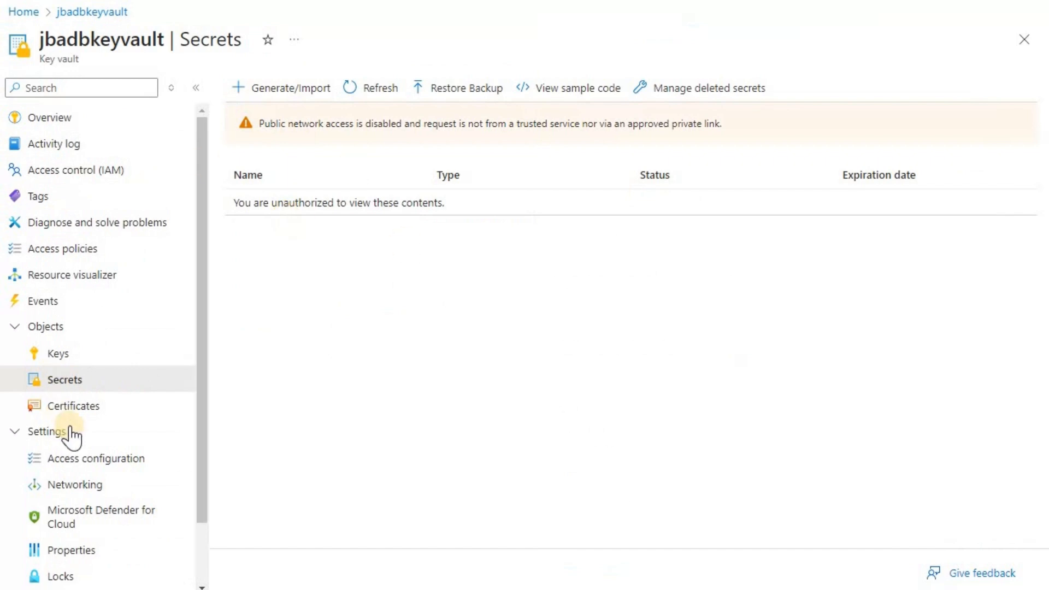
pyautogui.click(100, 489)
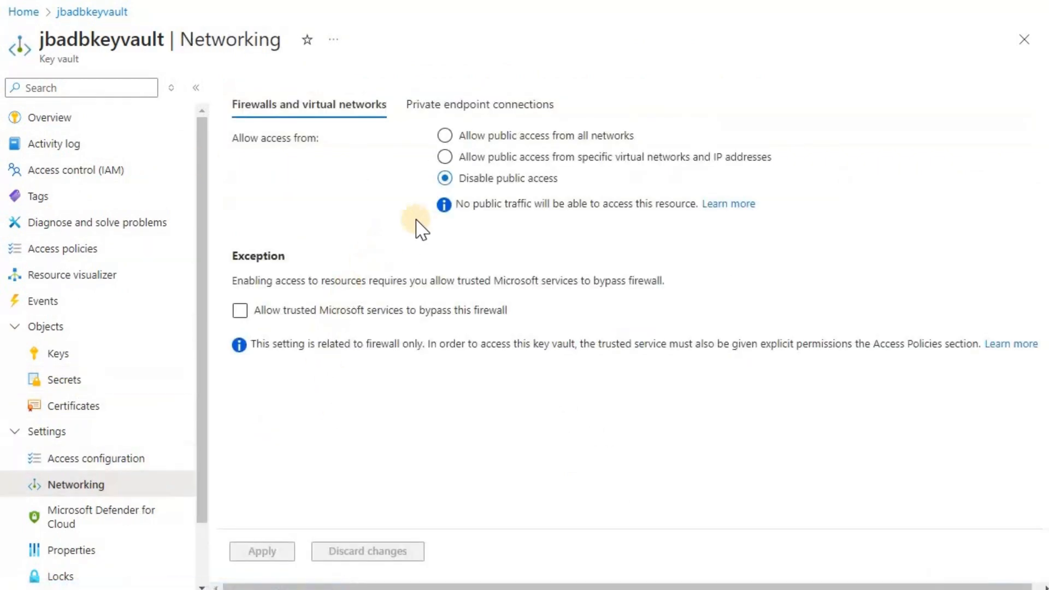
pyautogui.click(76, 356)
pyautogui.click(79, 384)
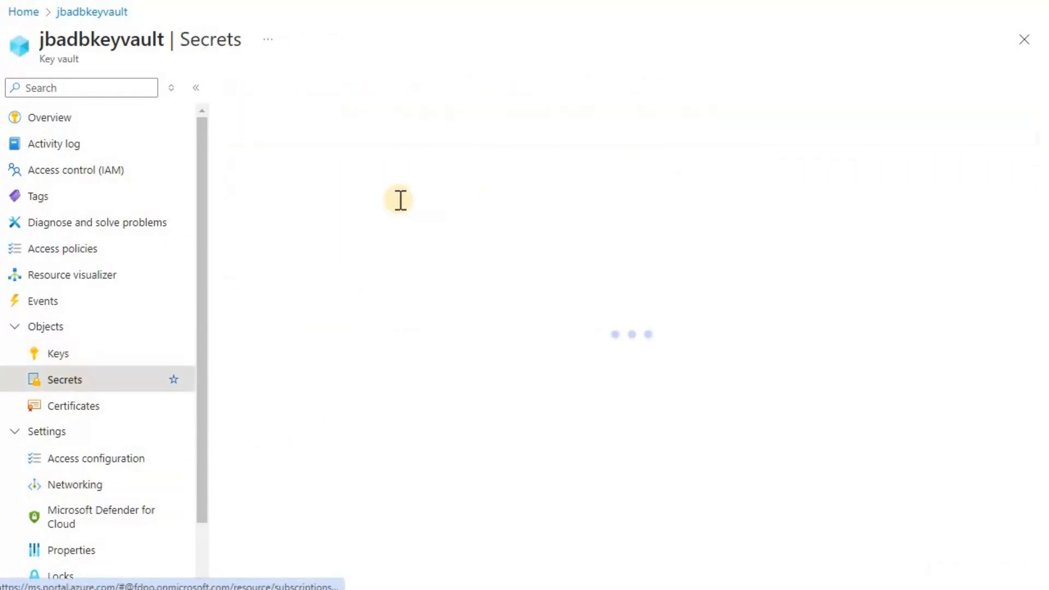
pyautogui.click(85, 485)
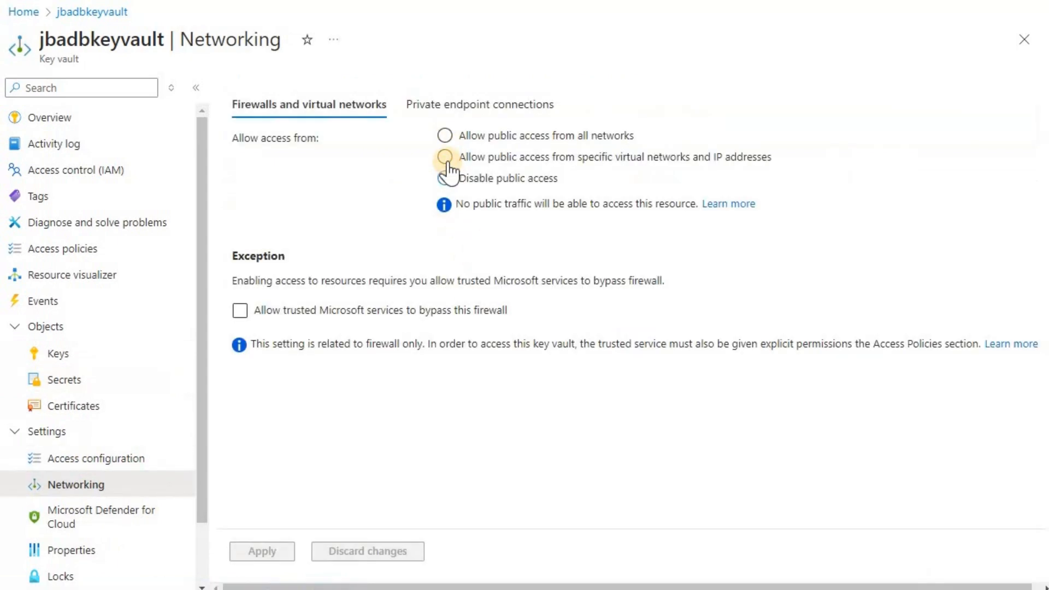
pyautogui.click(446, 160)
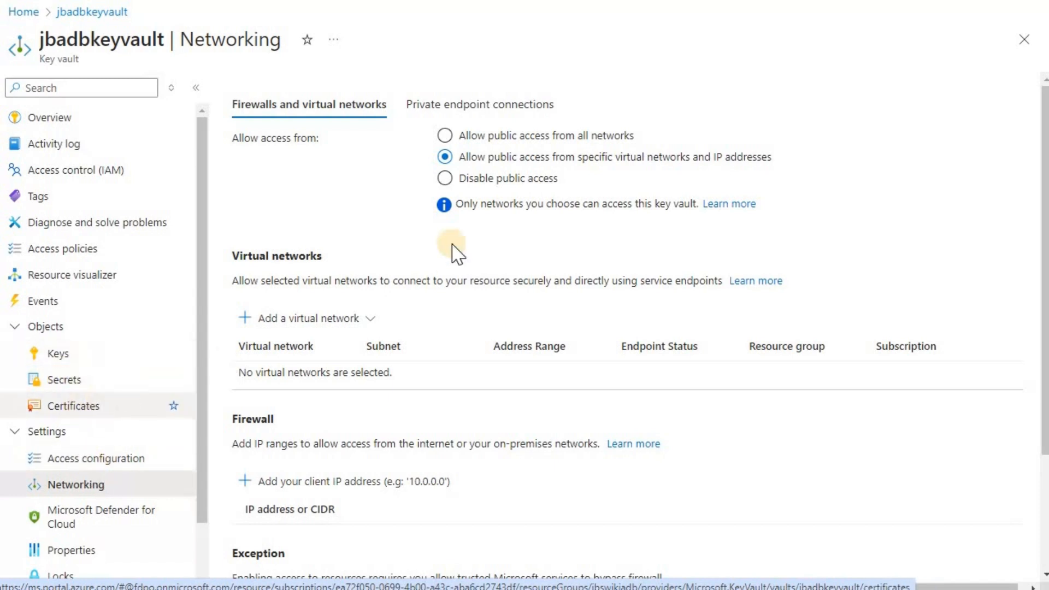
pyautogui.click(78, 410)
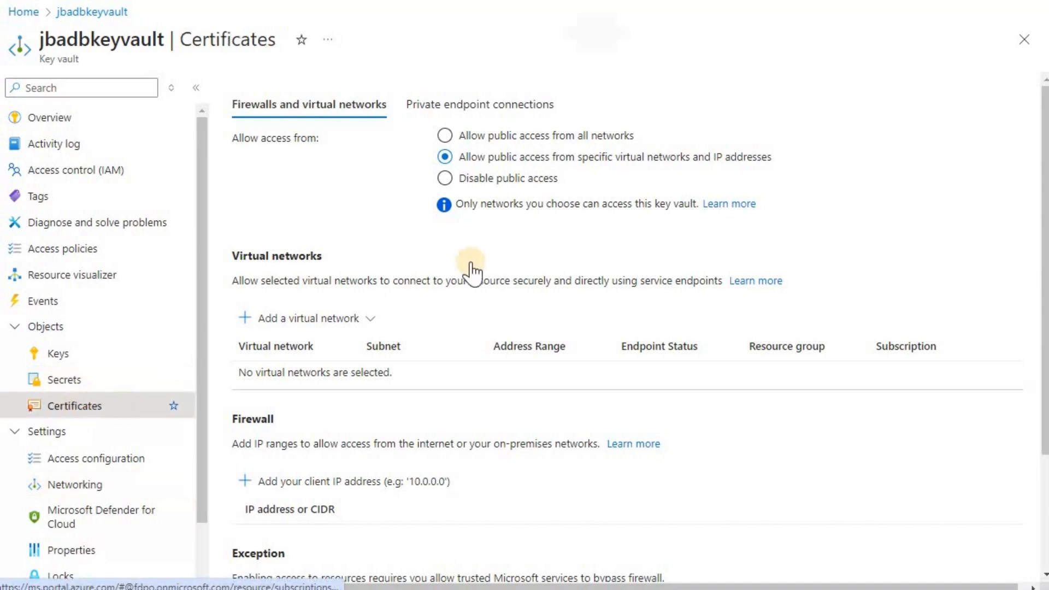
pyautogui.click(596, 47)
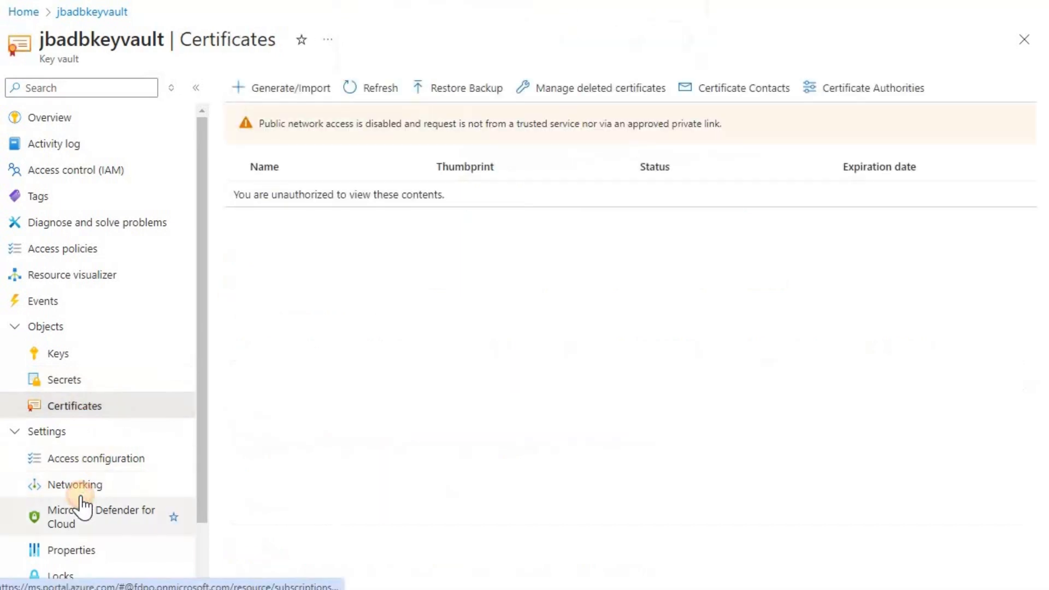
pyautogui.click(80, 490)
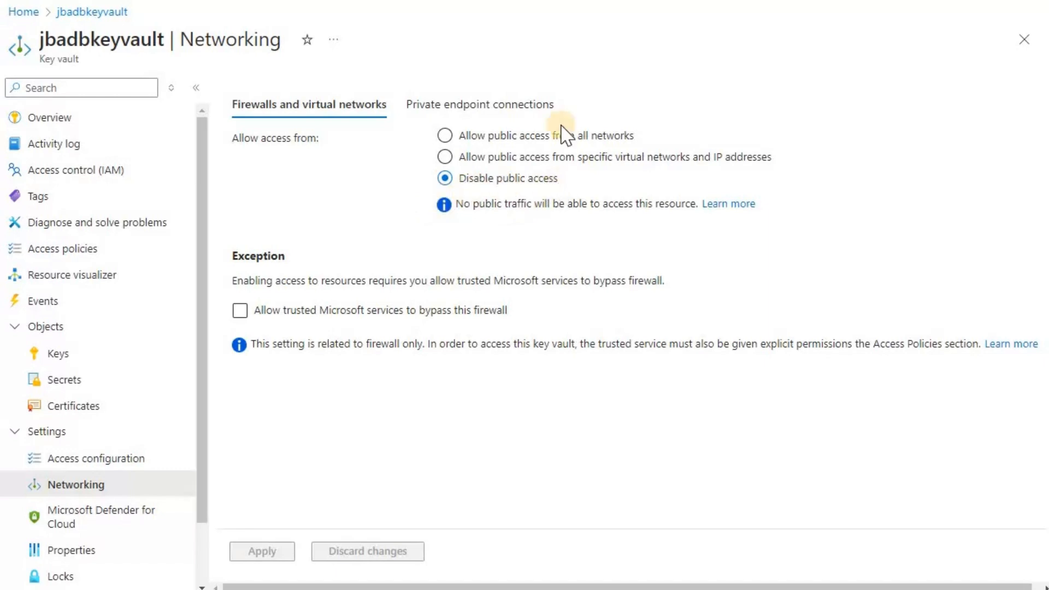
pyautogui.click(510, 136)
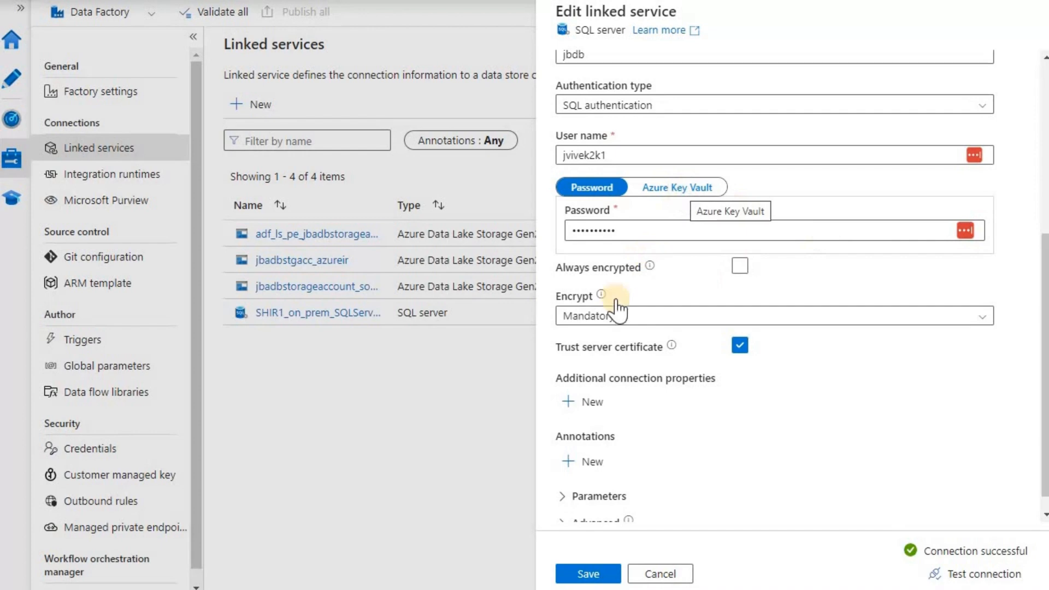
# Try Azure Key Vault as password source, check the AKV linked service list, then discard all edits
pyautogui.click(676, 195)
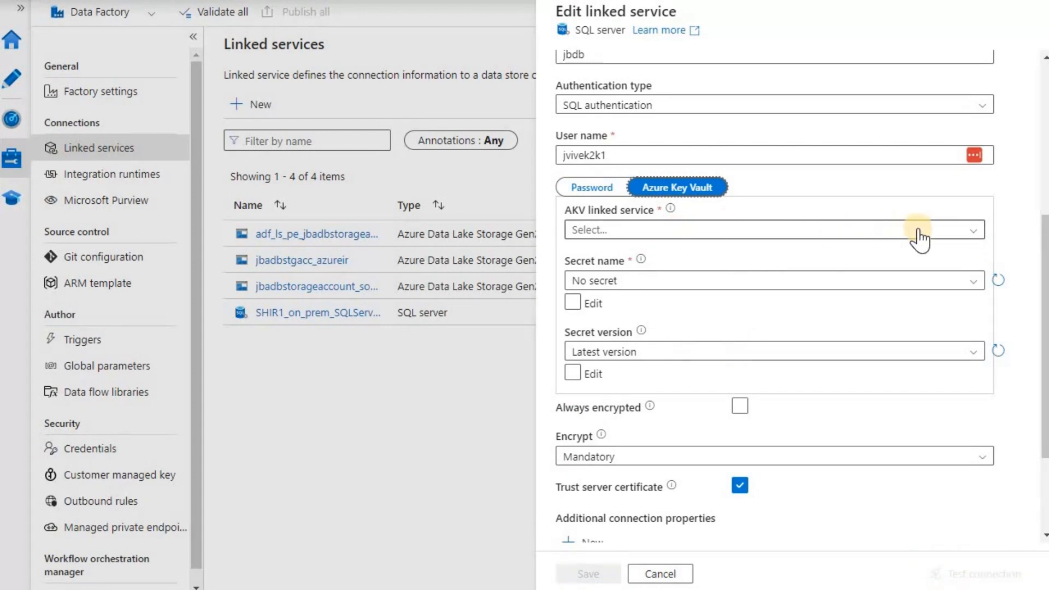
pyautogui.click(973, 236)
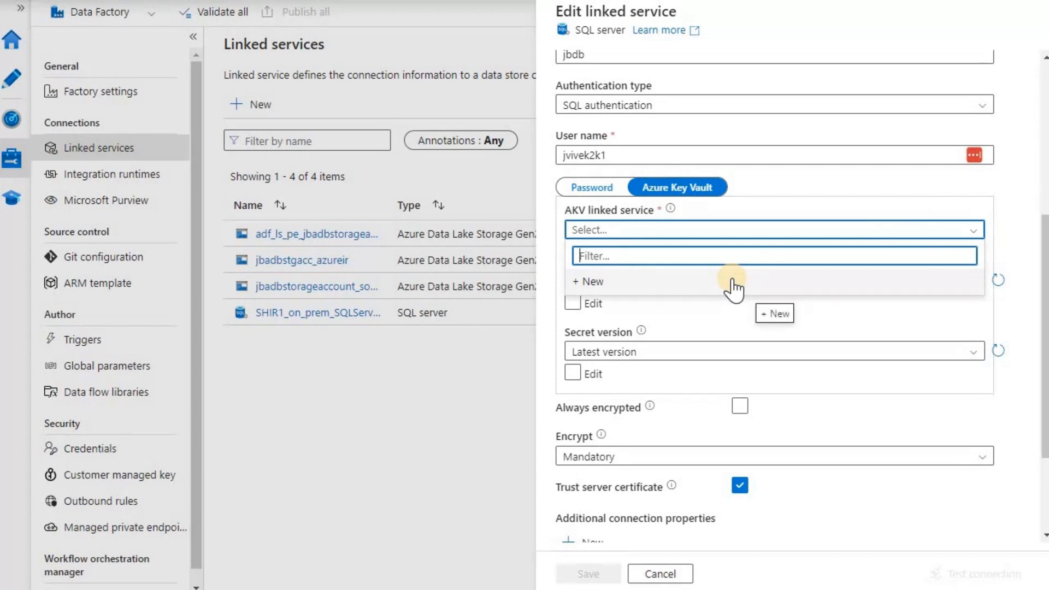
pyautogui.click(662, 575)
pyautogui.click(465, 327)
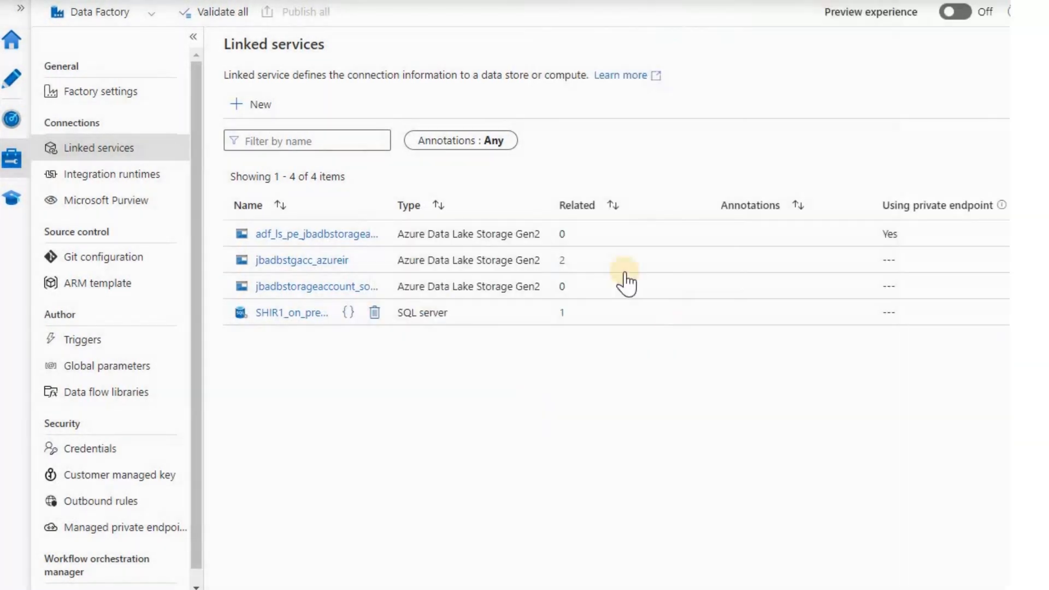
# Add a new Azure Key Vault linked service found by searching 'key', keeping system-assigned managed identity
pyautogui.click(260, 107)
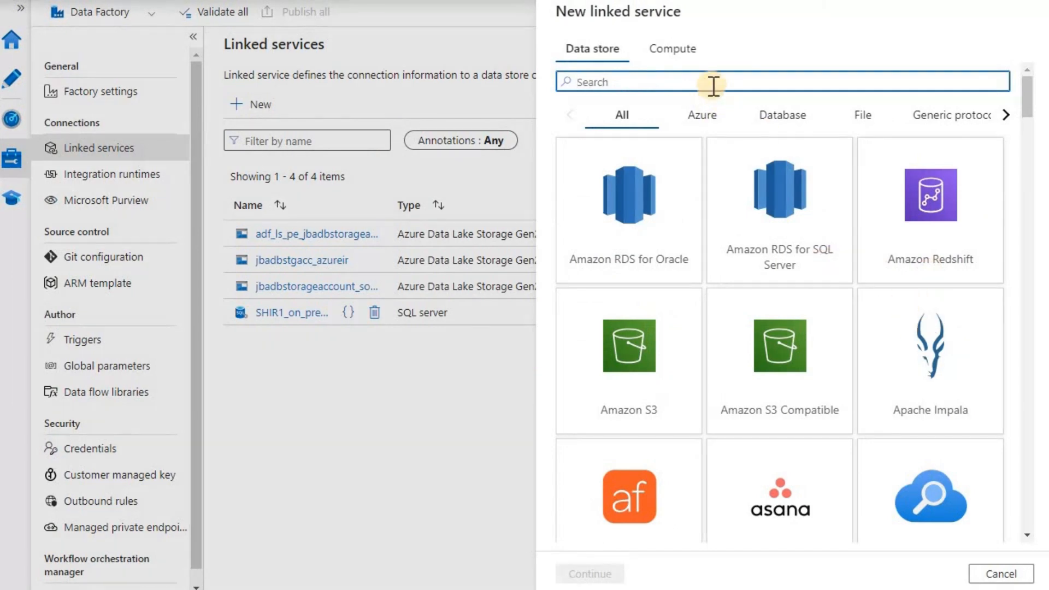
pyautogui.write('key')
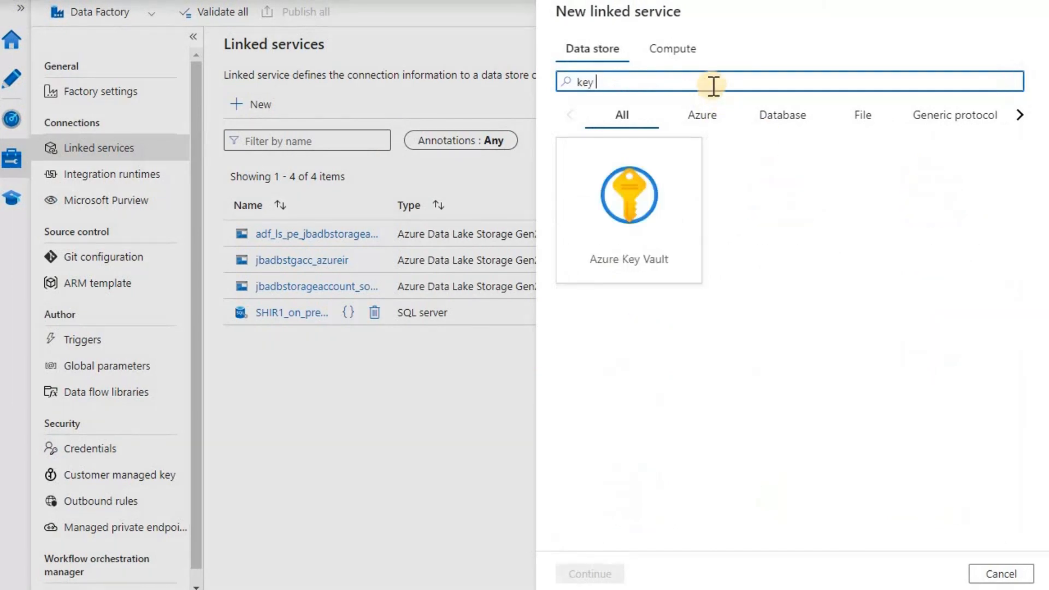
pyautogui.click(627, 223)
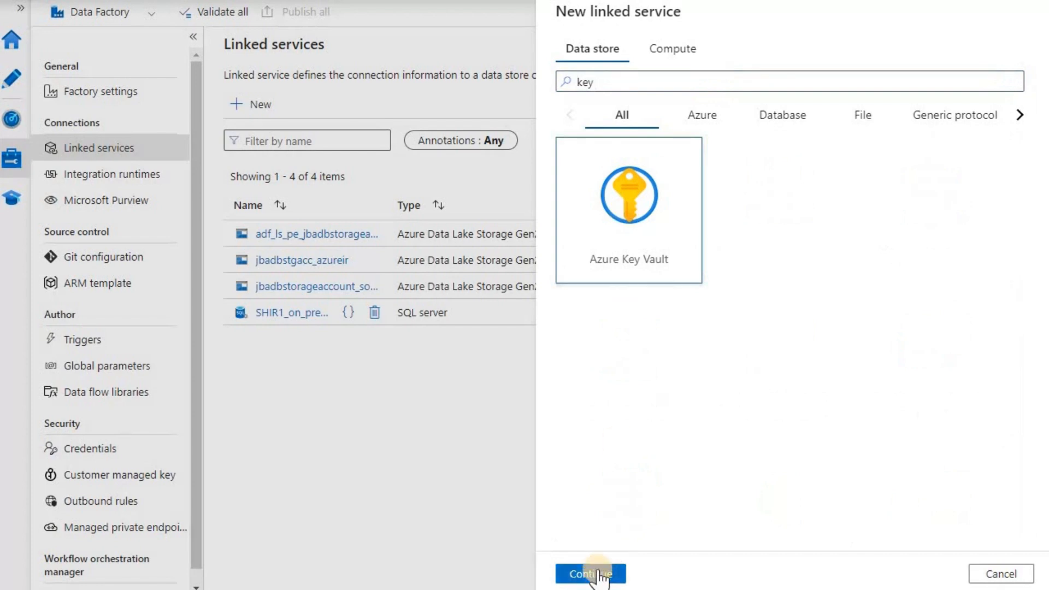
pyautogui.click(598, 570)
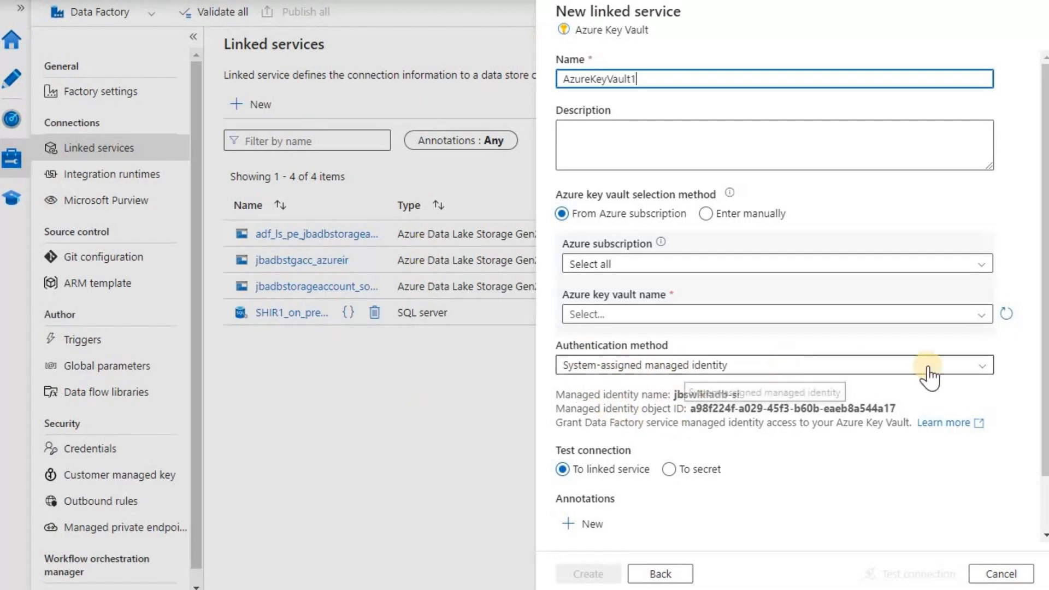
pyautogui.click(986, 366)
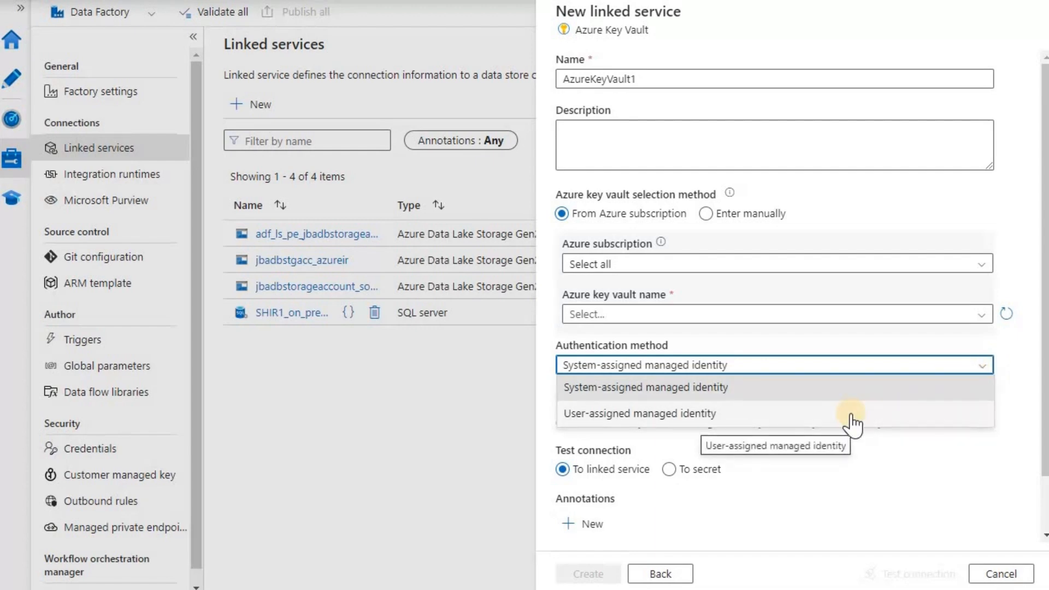
pyautogui.click(773, 389)
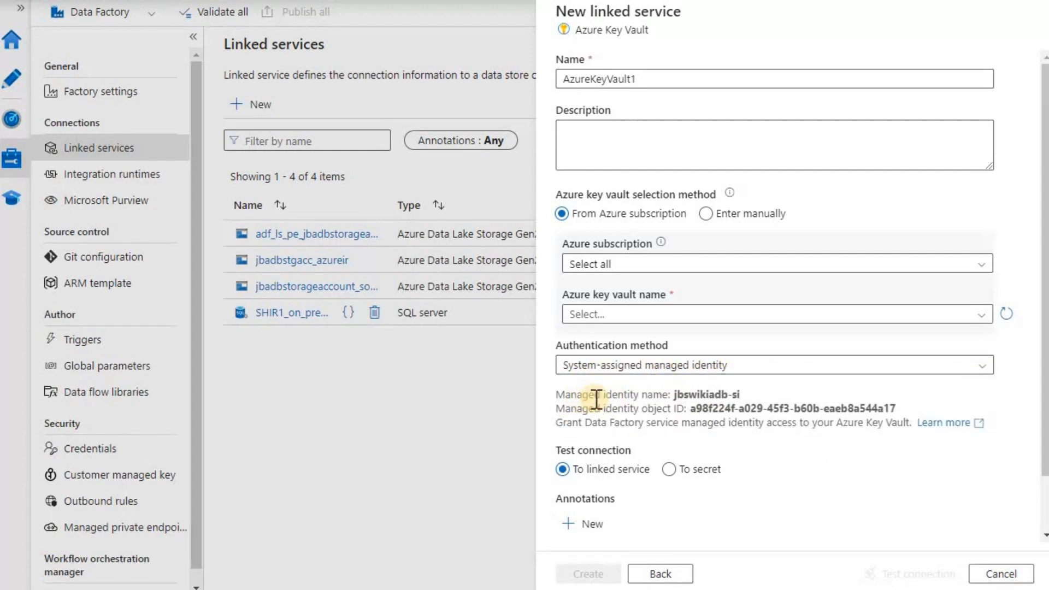
pyautogui.moveTo(702, 397)
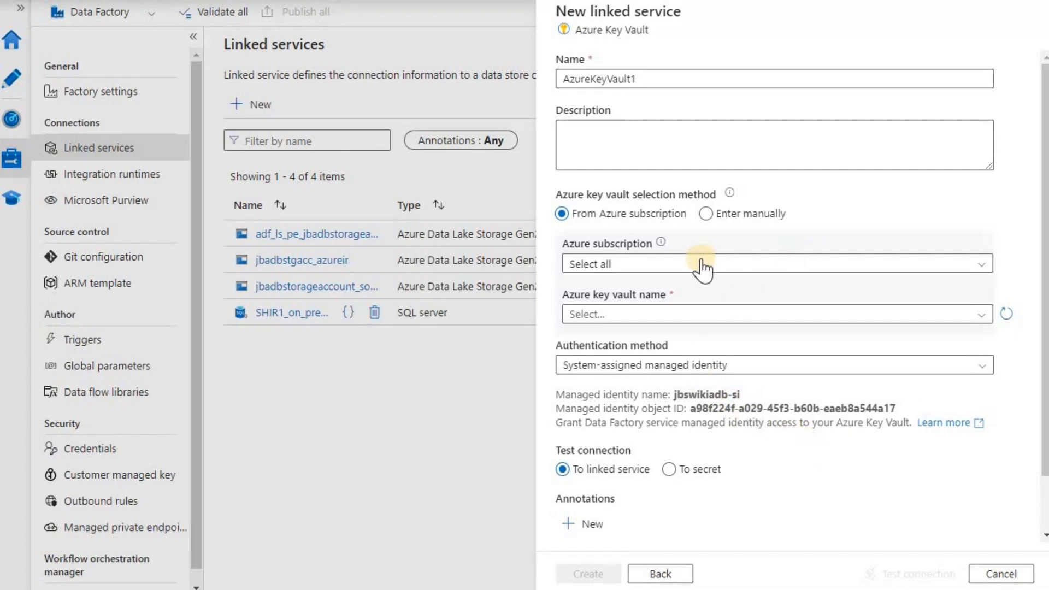
# Rename the Key Vault linked service to ADF_keyvault_shir1
pyautogui.click(687, 79)
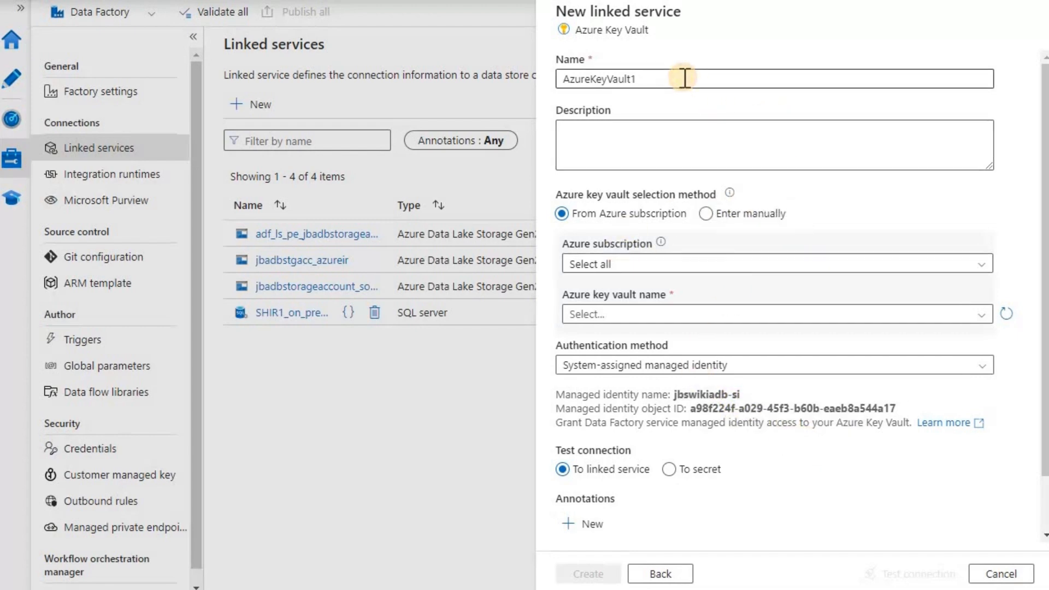
pyautogui.moveTo(562, 78); pyautogui.dragTo(713, 83)
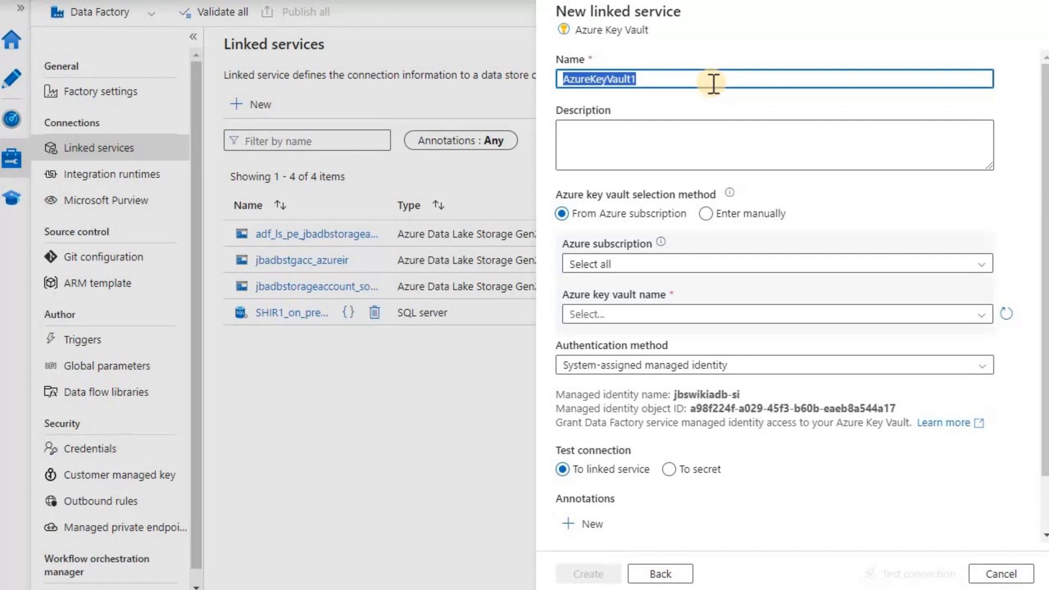
pyautogui.write('ADF-keyva')
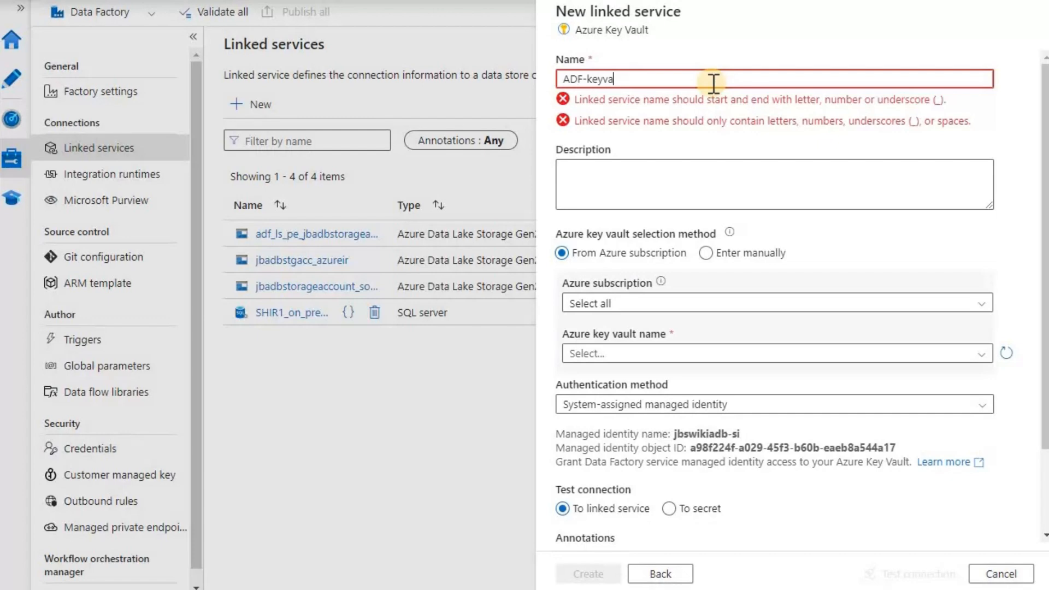
pyautogui.write('ult-shir1')
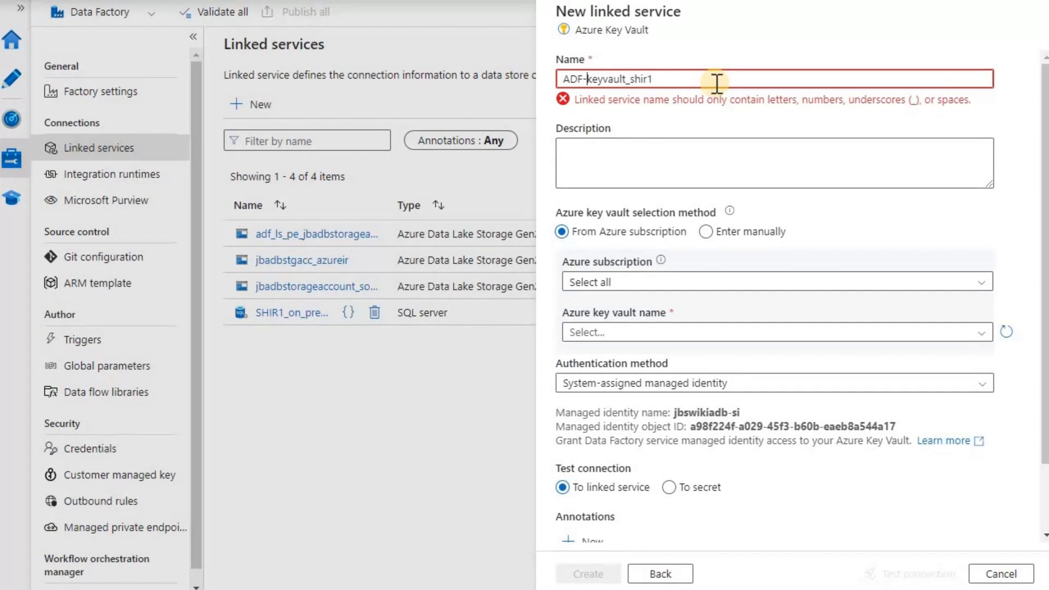
pyautogui.press('BackSpace')
pyautogui.write('_')
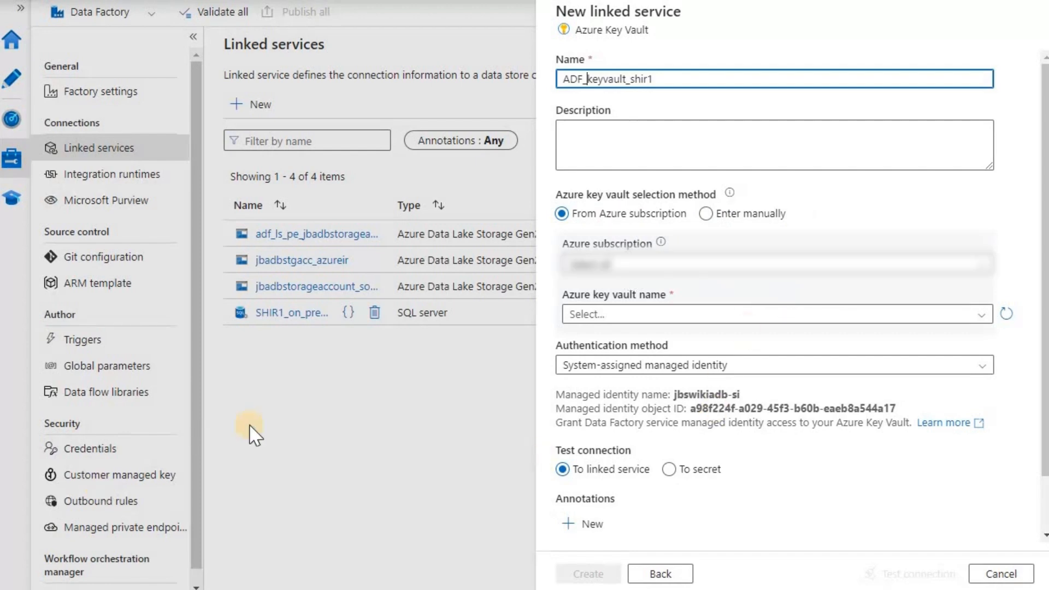
# Choose the subscription and jbadbkeyvault, copy the managed identity name, and create the linked service
pyautogui.click(976, 316)
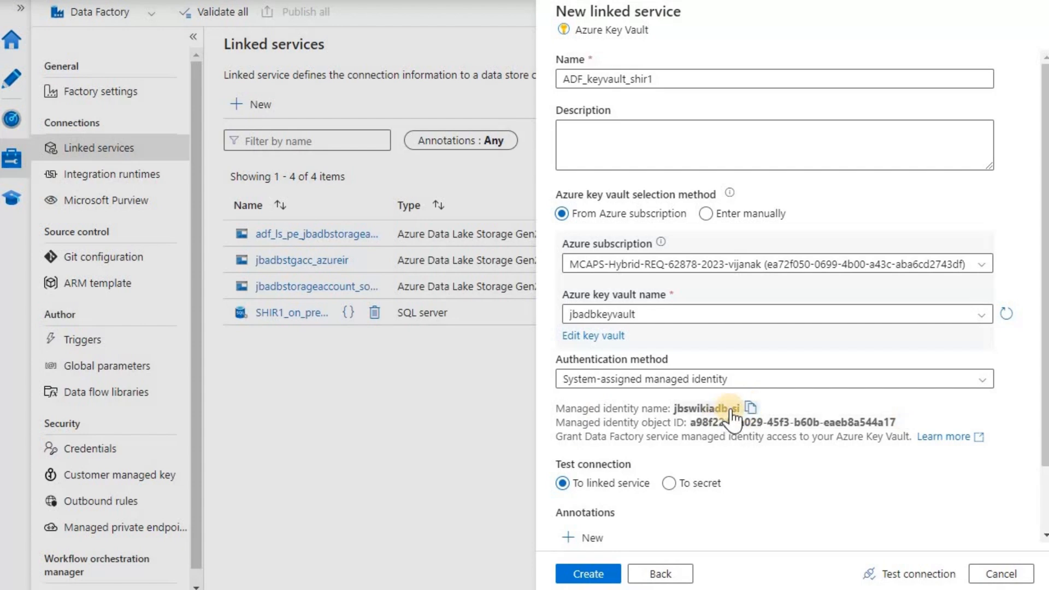
pyautogui.click(752, 408)
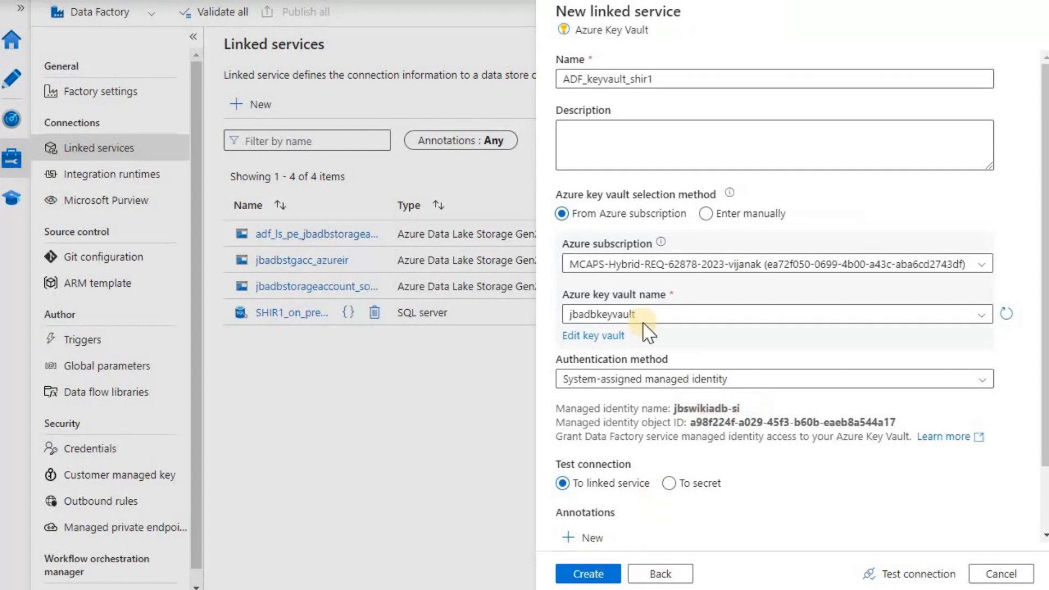
pyautogui.click(597, 575)
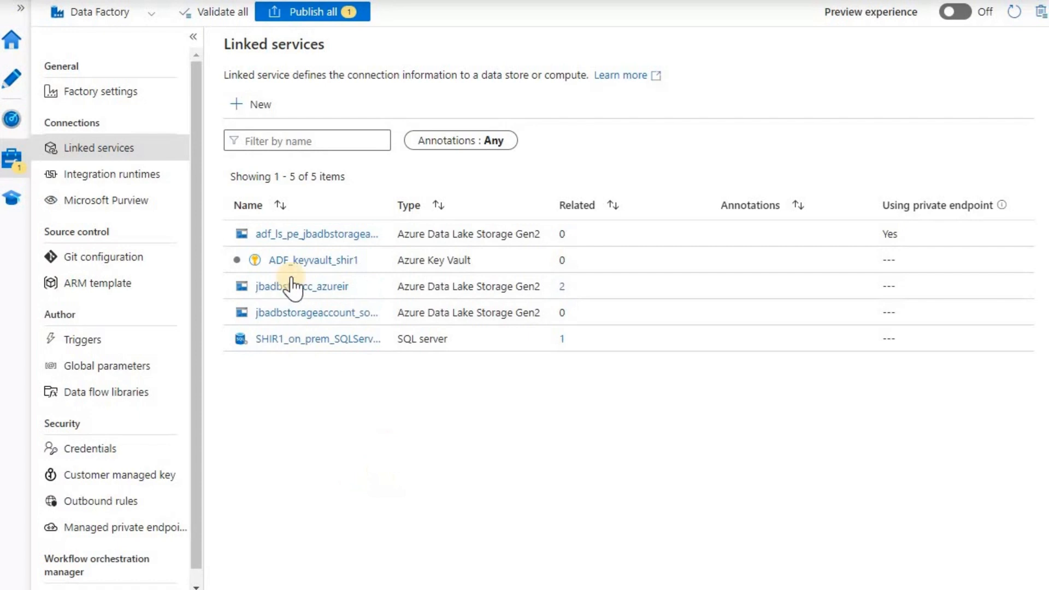
# Publish all pending changes, including ADF_keyvault_shir1
pyautogui.click(305, 22)
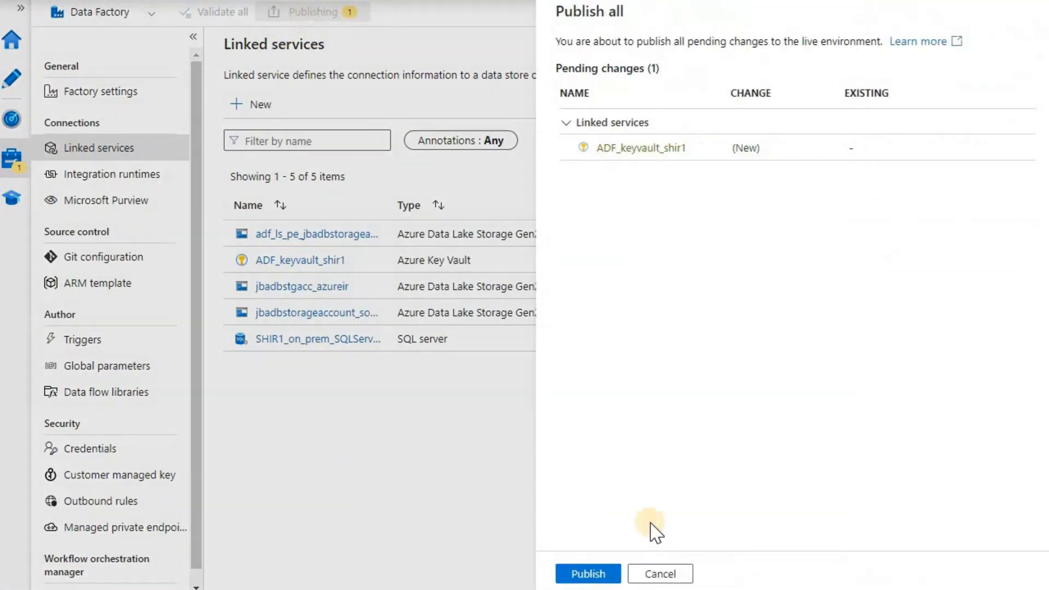
pyautogui.click(601, 578)
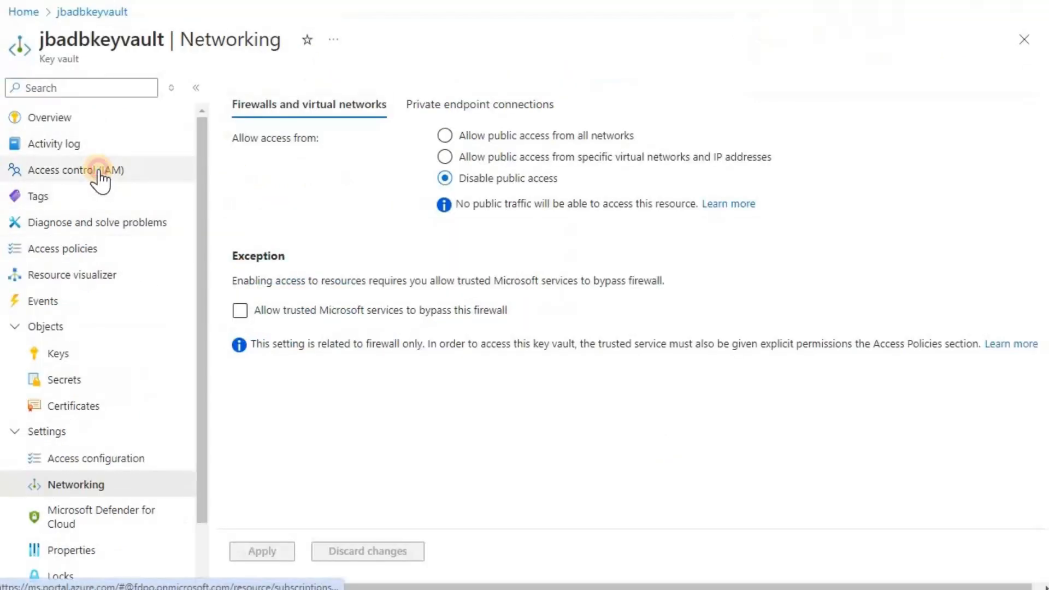
# Start a role assignment in jbadbkeyvault's Access control (IAM) with the Key Vault Secrets User role
pyautogui.click(164, 172)
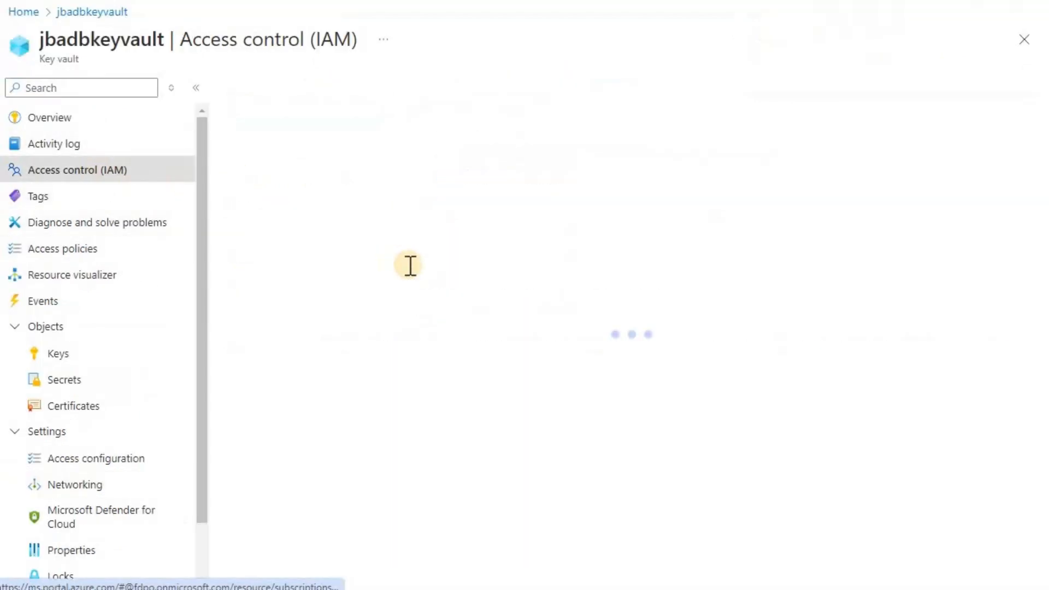
pyautogui.click(286, 87)
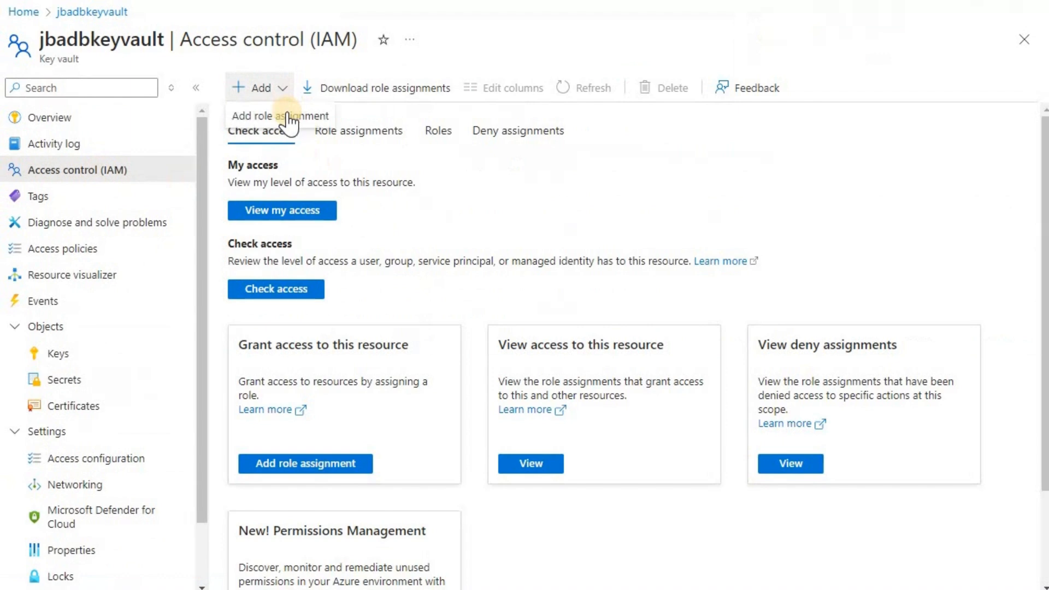
pyautogui.click(285, 116)
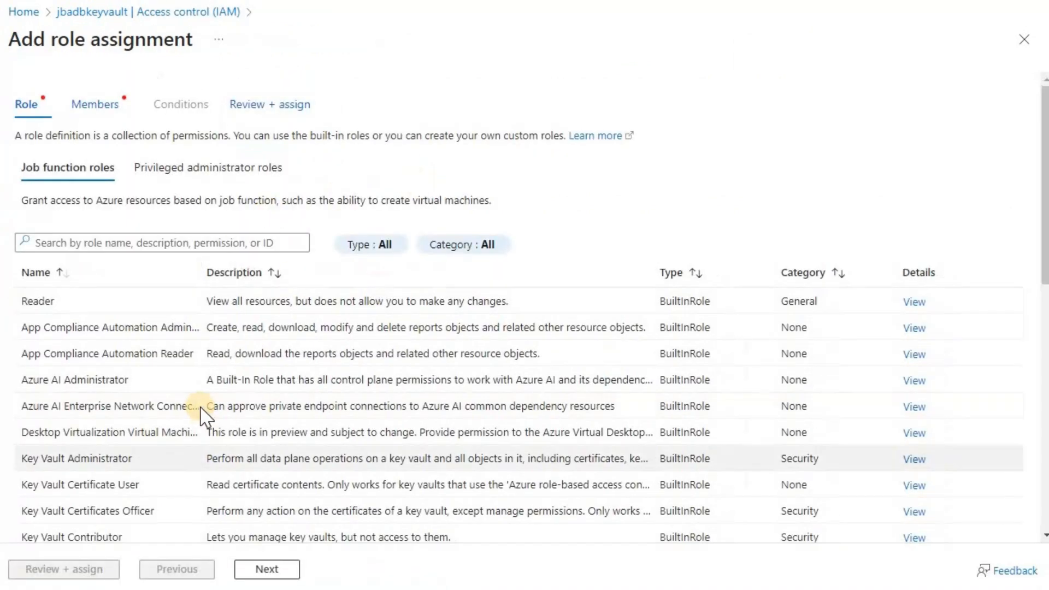
pyautogui.scroll(-6, 202, 415)
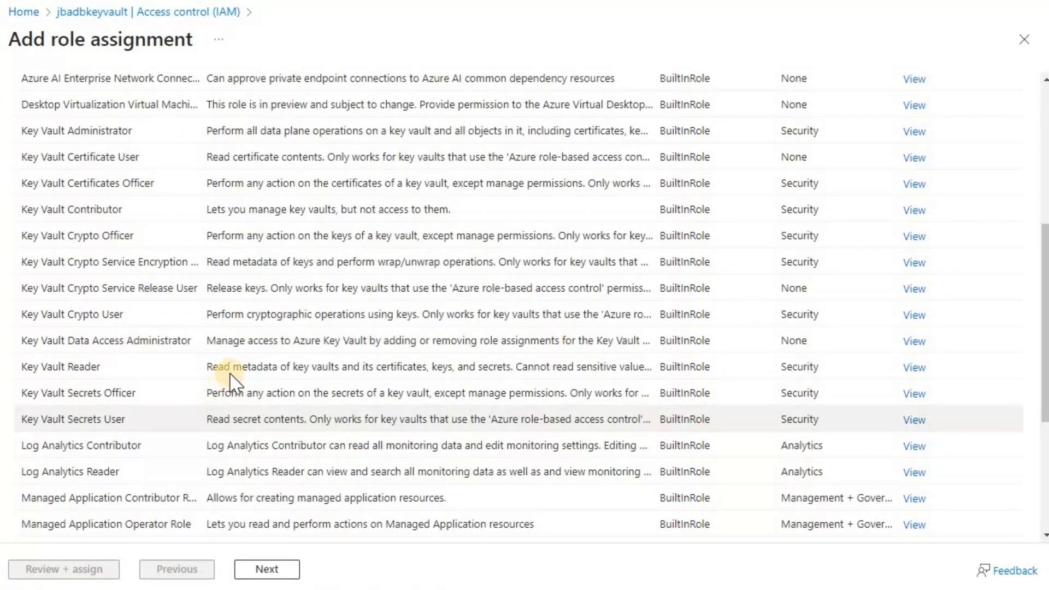
pyautogui.click(139, 421)
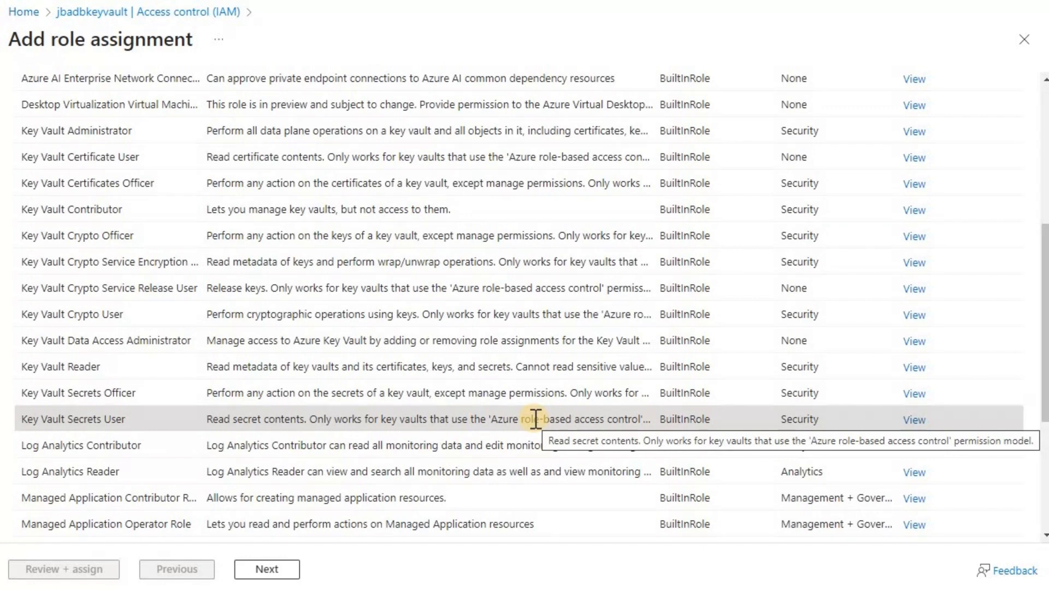
pyautogui.click(266, 568)
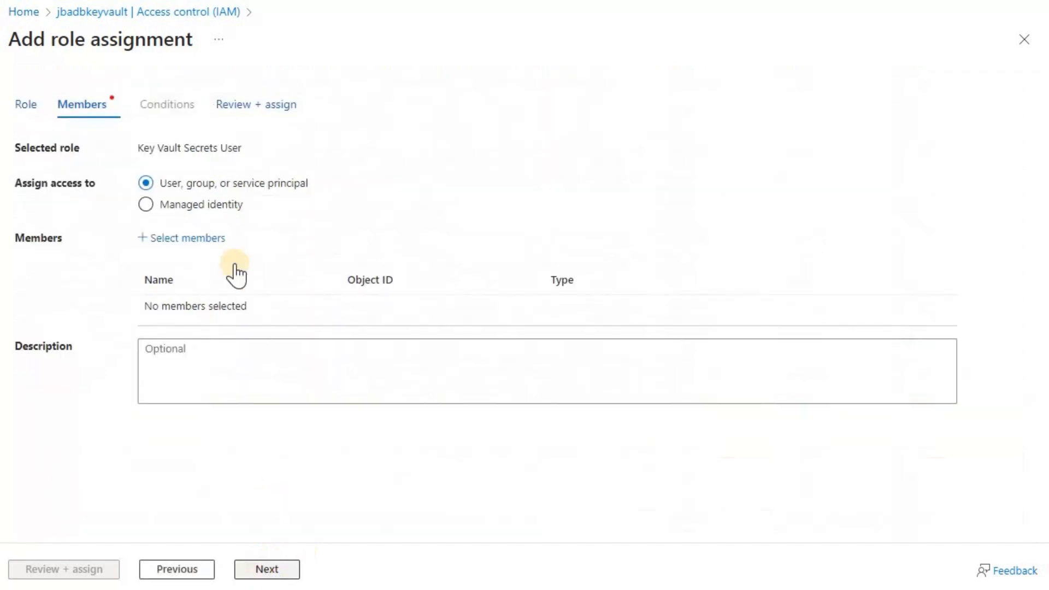
# Pick the Data factory (V2) managed identity jbswikiadb-si as the role member
pyautogui.click(147, 205)
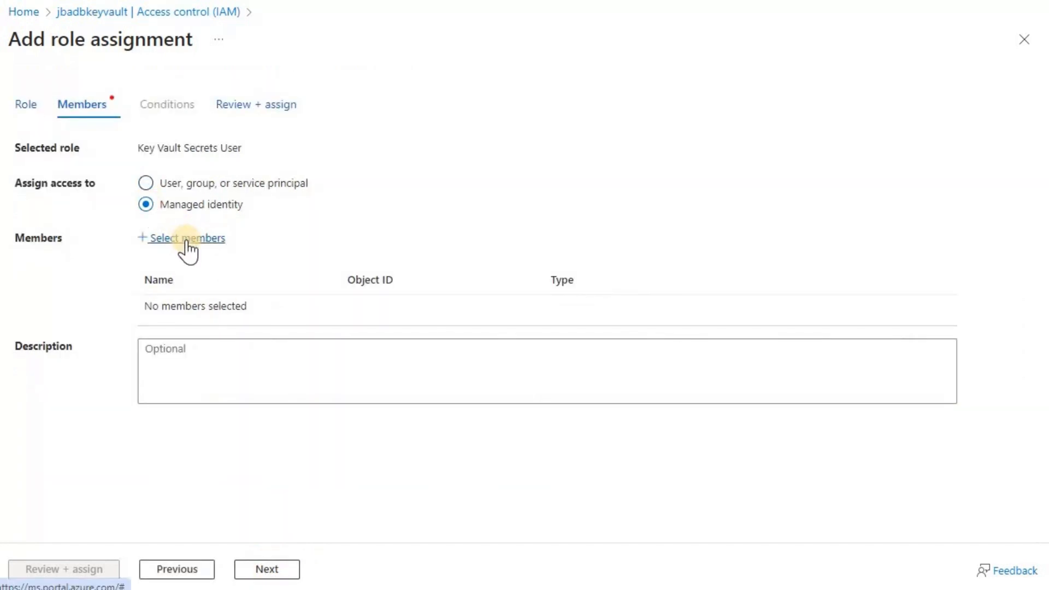
pyautogui.click(186, 239)
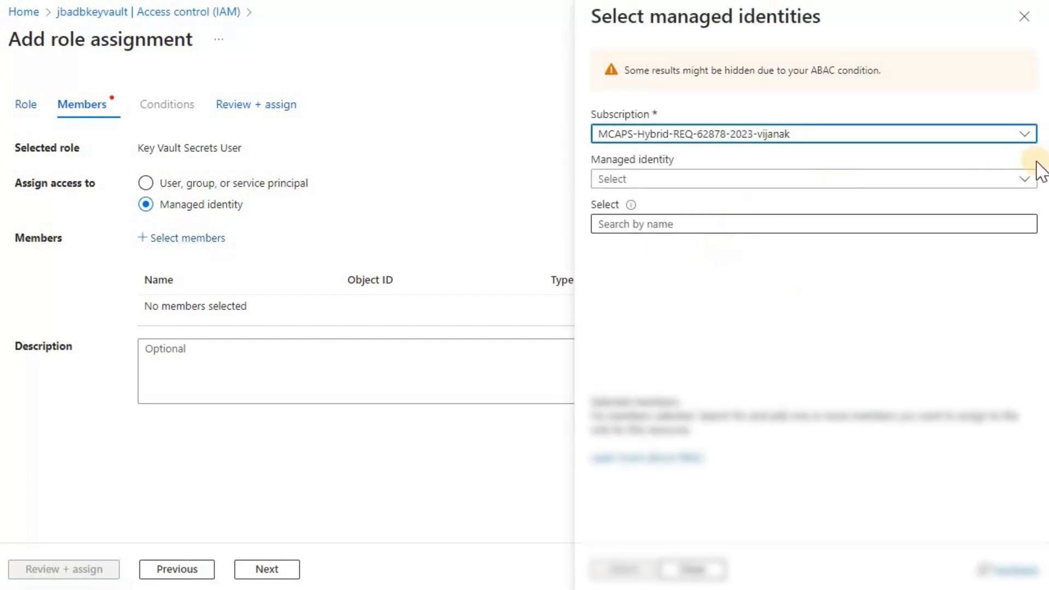
pyautogui.click(1034, 180)
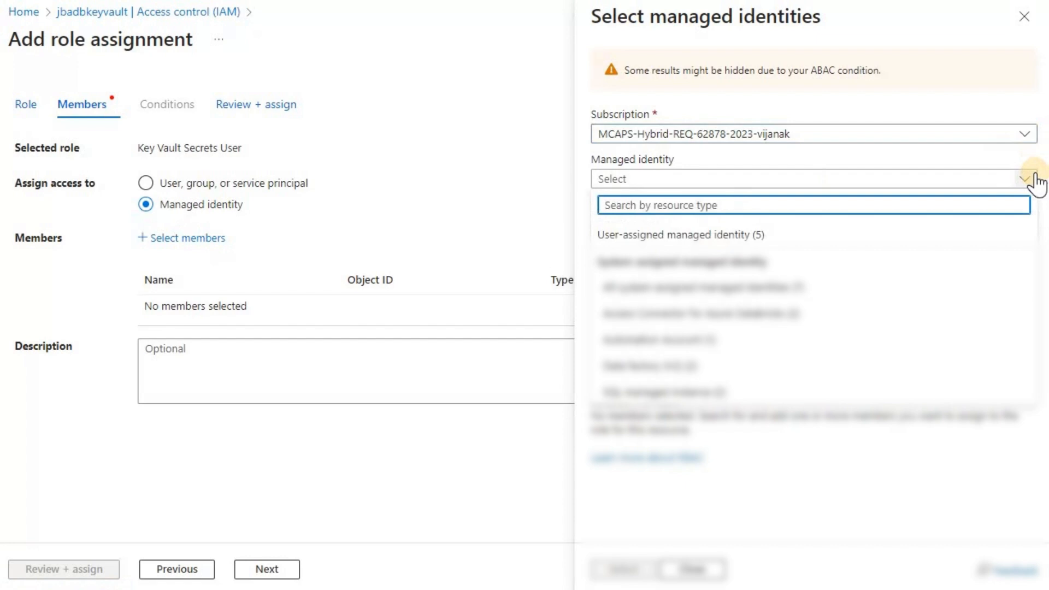
pyautogui.click(721, 367)
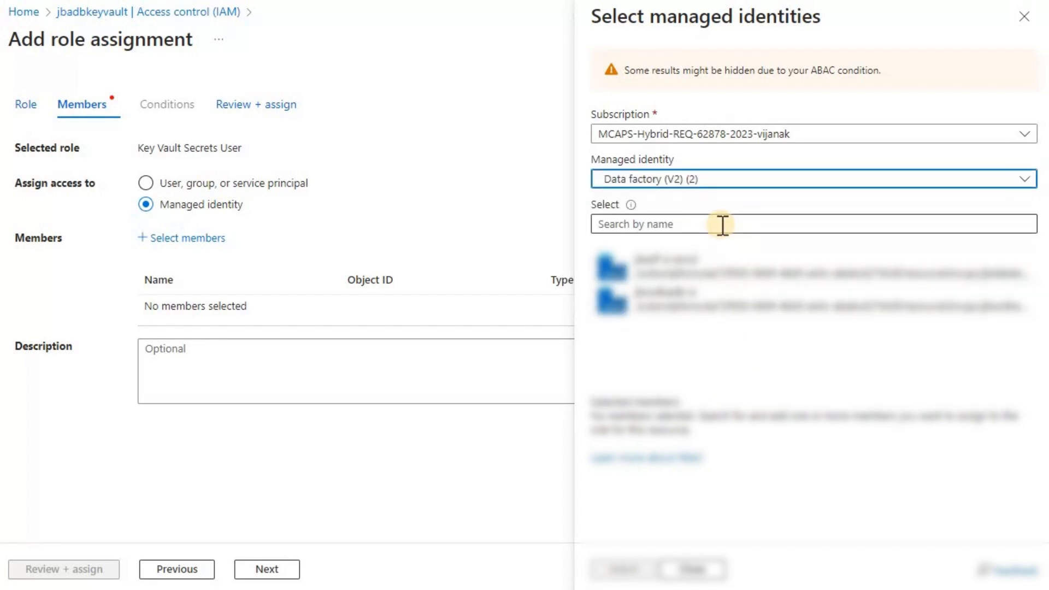
pyautogui.click(722, 224)
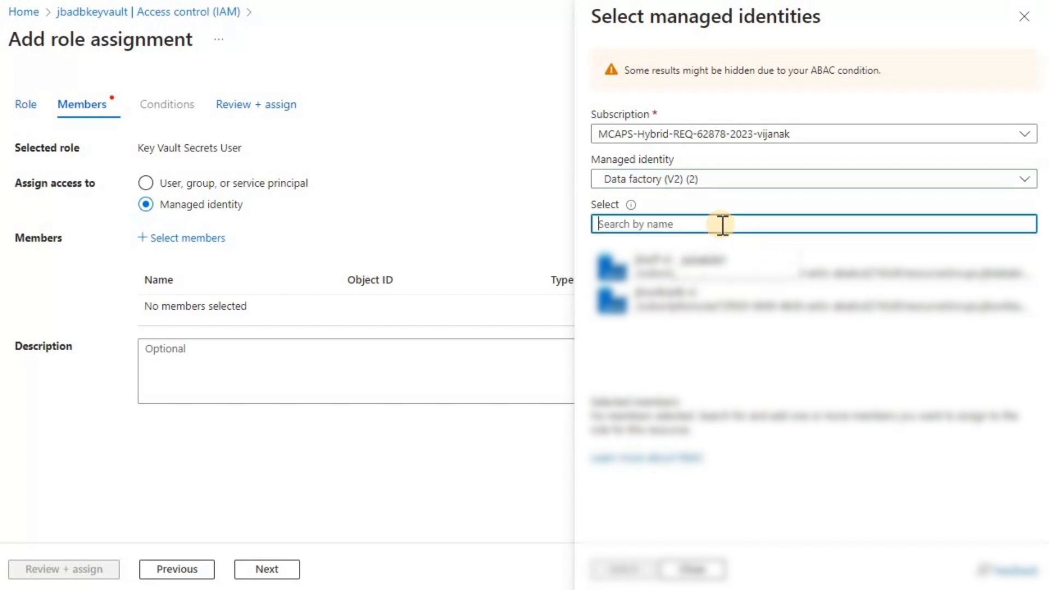
pyautogui.write('jbswikiadb-si')
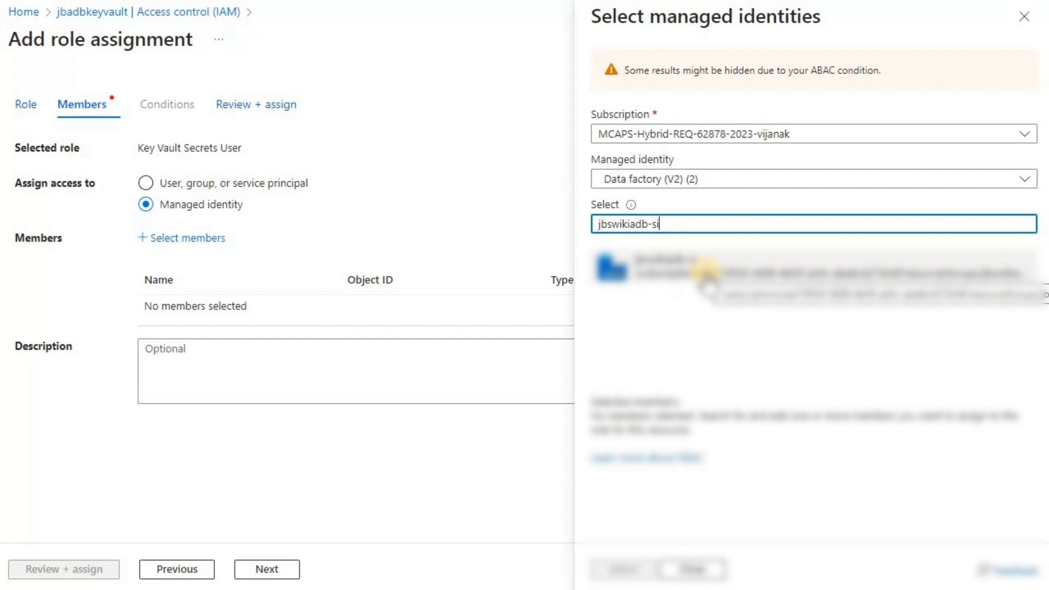
pyautogui.click(705, 270)
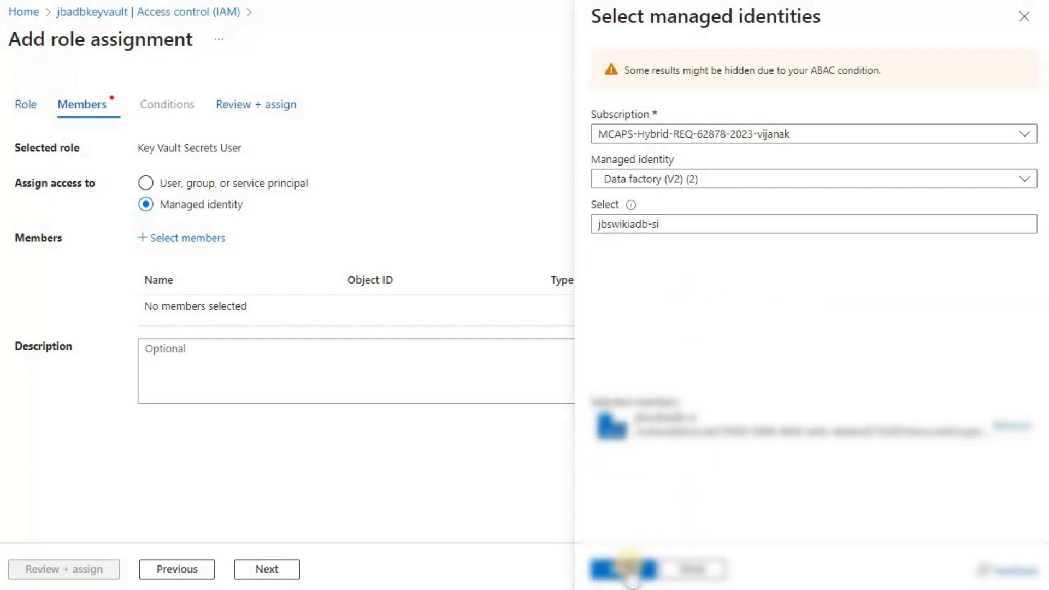
# Confirm the selected member and complete Review + assign
pyautogui.click(629, 571)
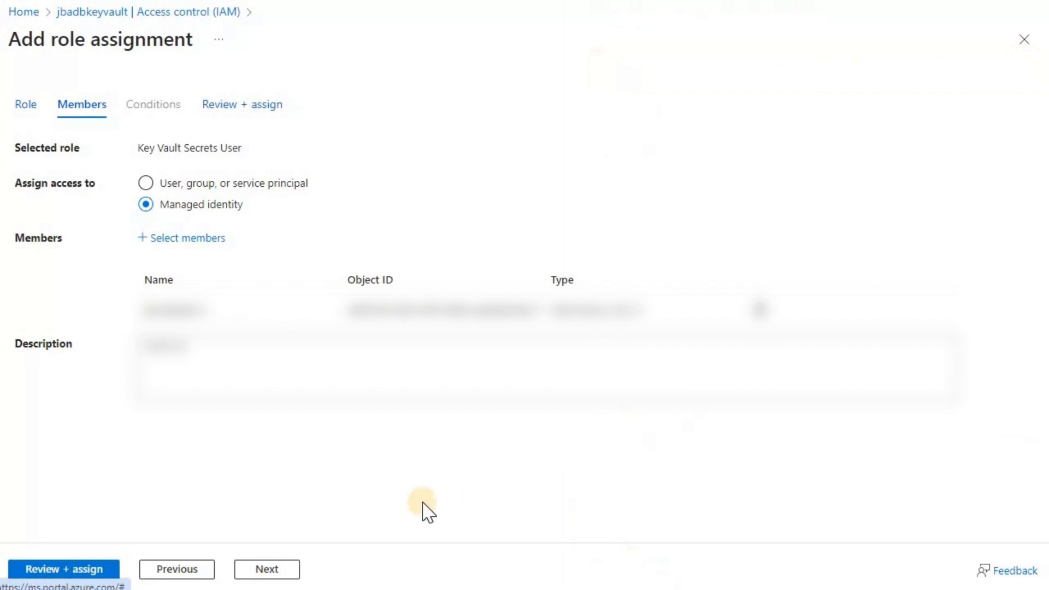
pyautogui.click(280, 570)
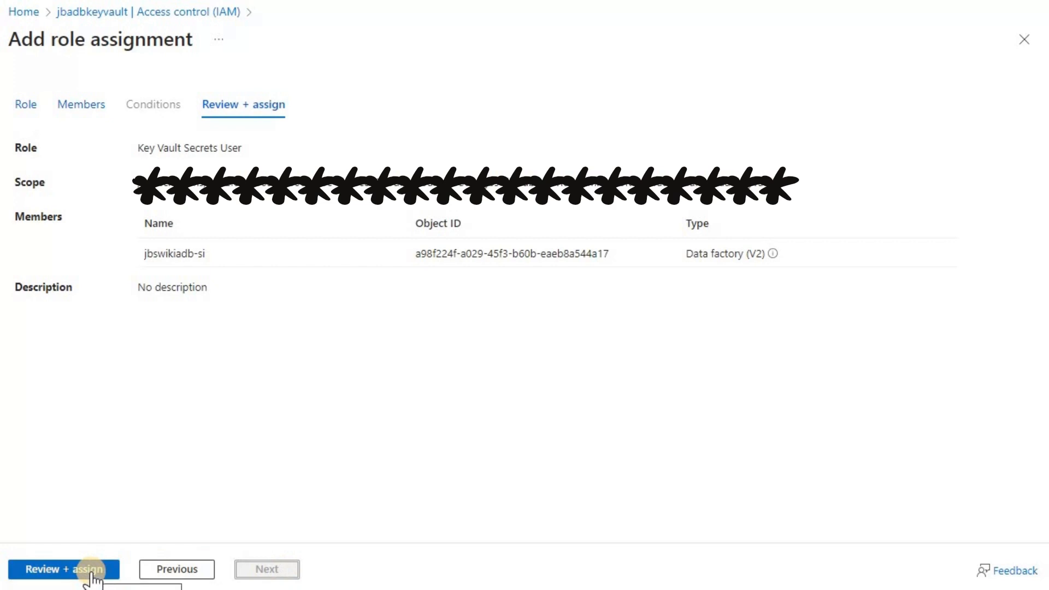
pyautogui.click(92, 573)
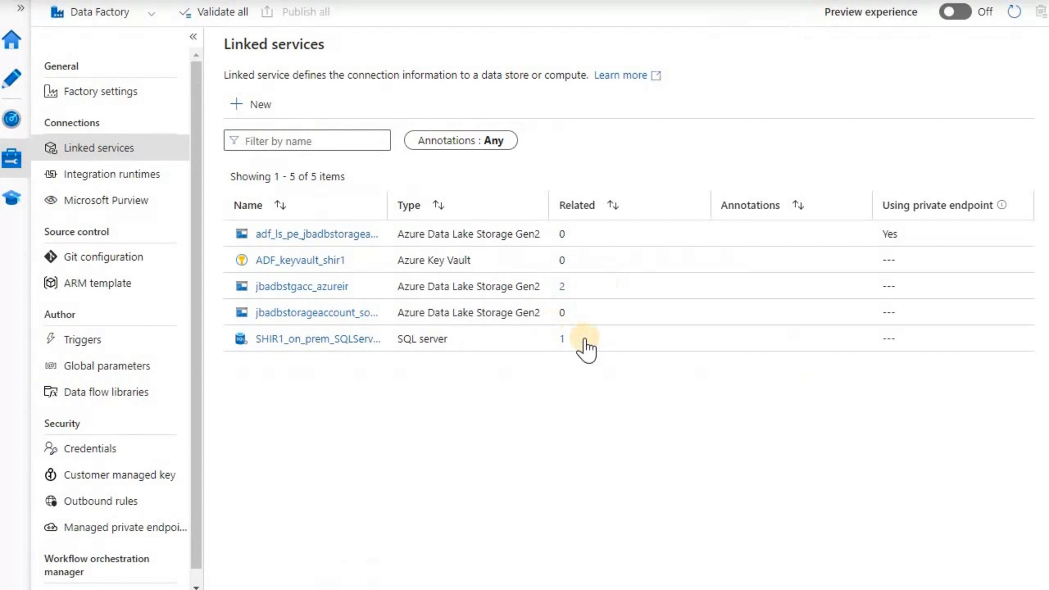
# Test the ADF_keyvault_shir1 connection, close it unchanged, and show the managed private endpoints
pyautogui.click(300, 260)
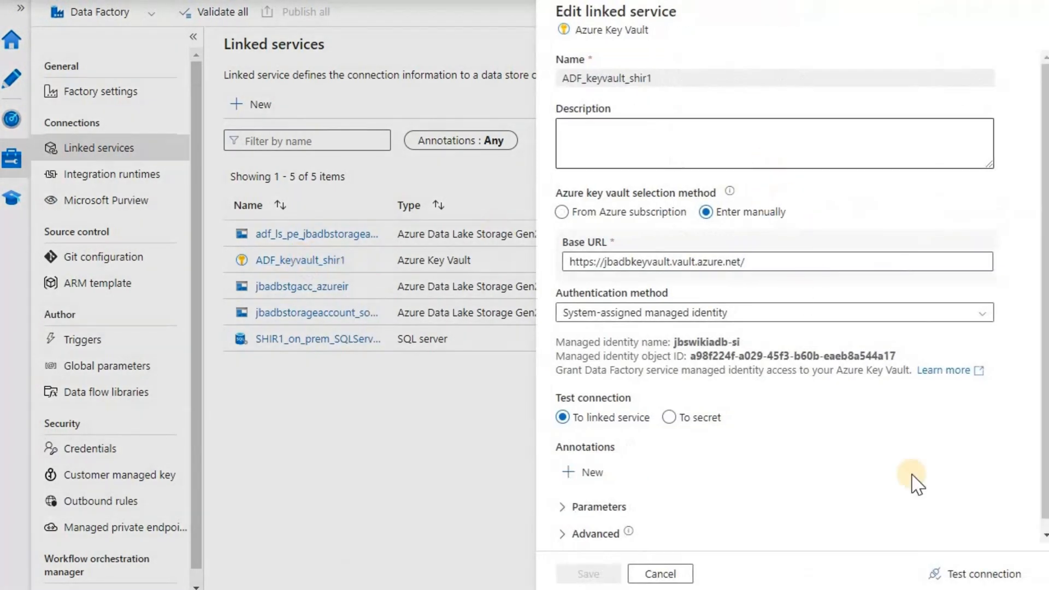
pyautogui.click(981, 577)
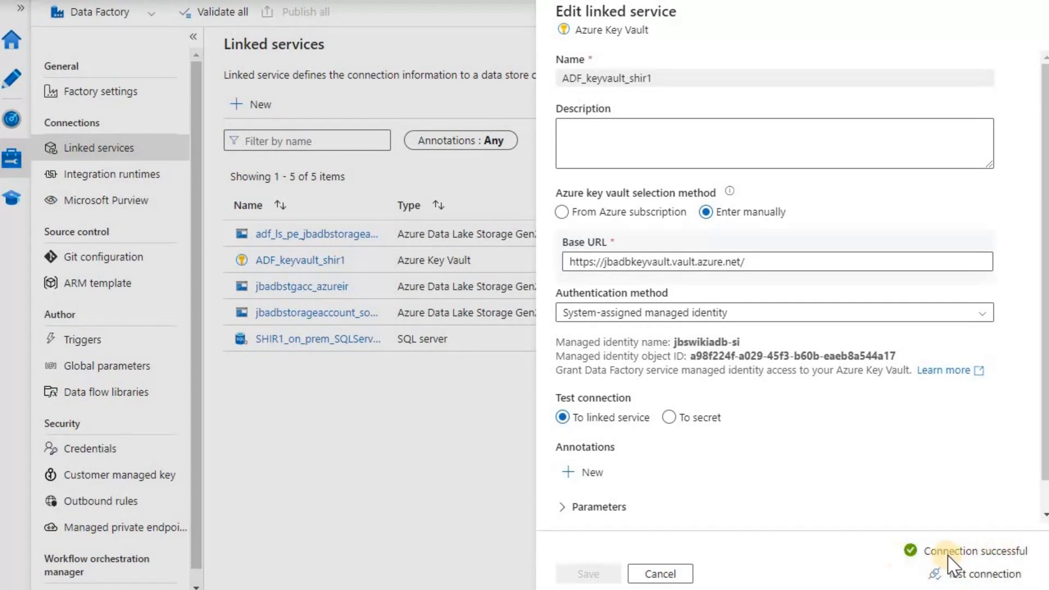
pyautogui.click(659, 573)
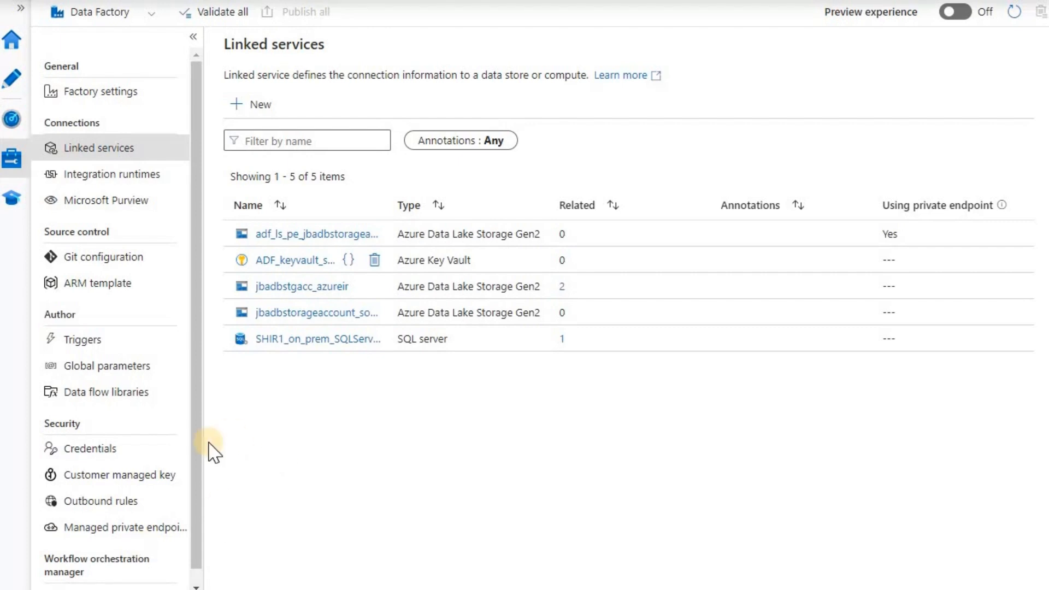
pyautogui.click(136, 541)
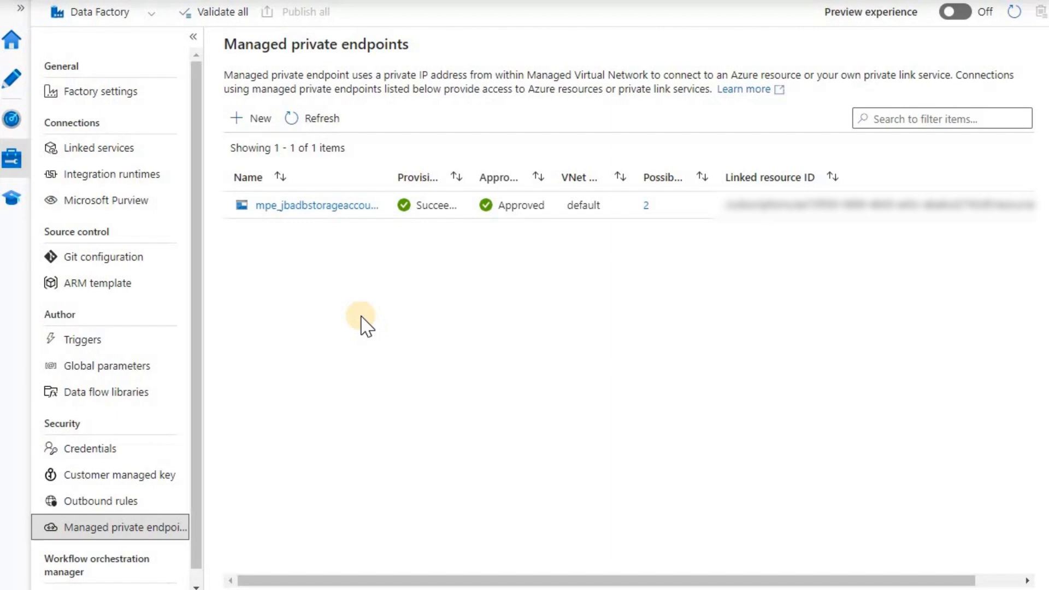
# Start a new managed private endpoint with Azure Key Vault as its target
pyautogui.click(261, 125)
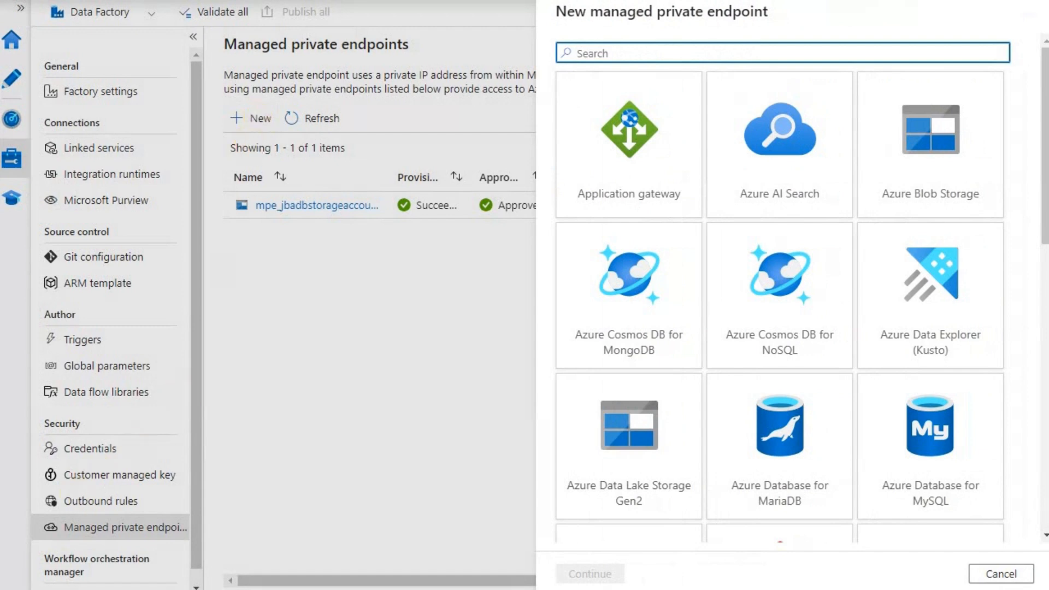
pyautogui.click(662, 55)
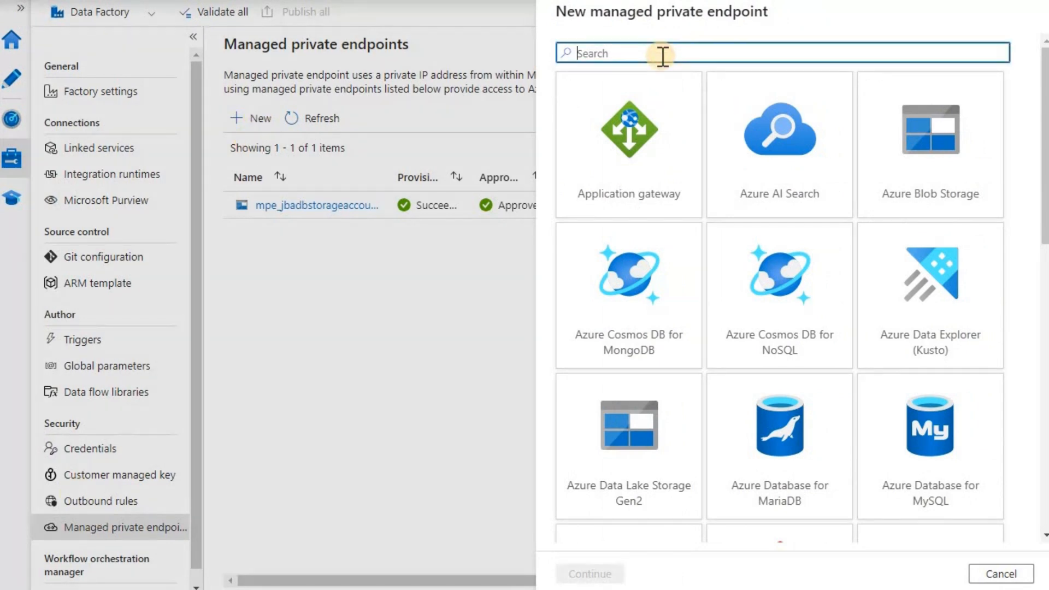
pyautogui.write('key')
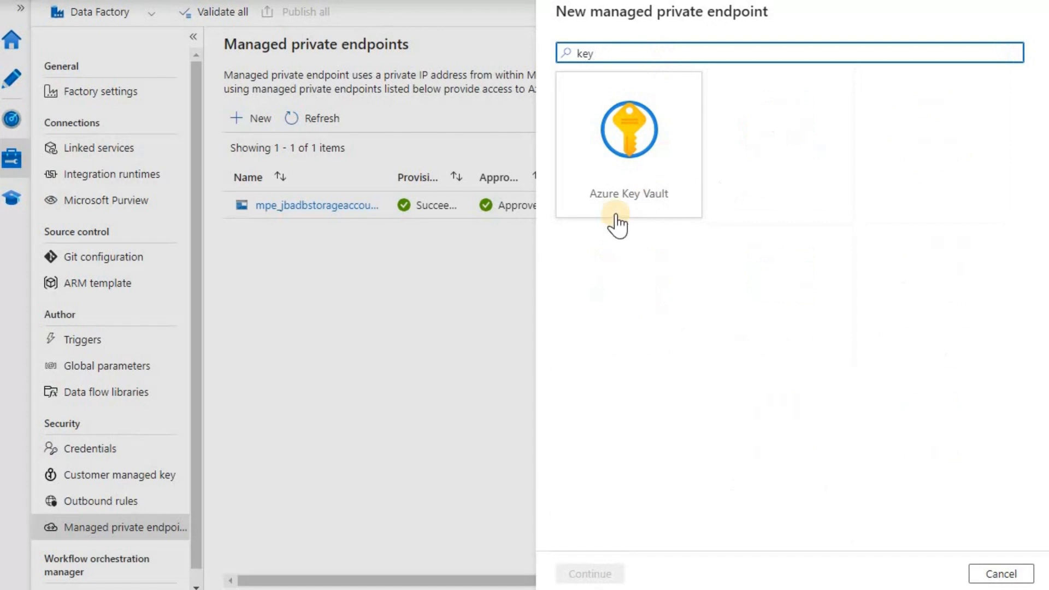
pyautogui.click(619, 198)
pyautogui.click(592, 571)
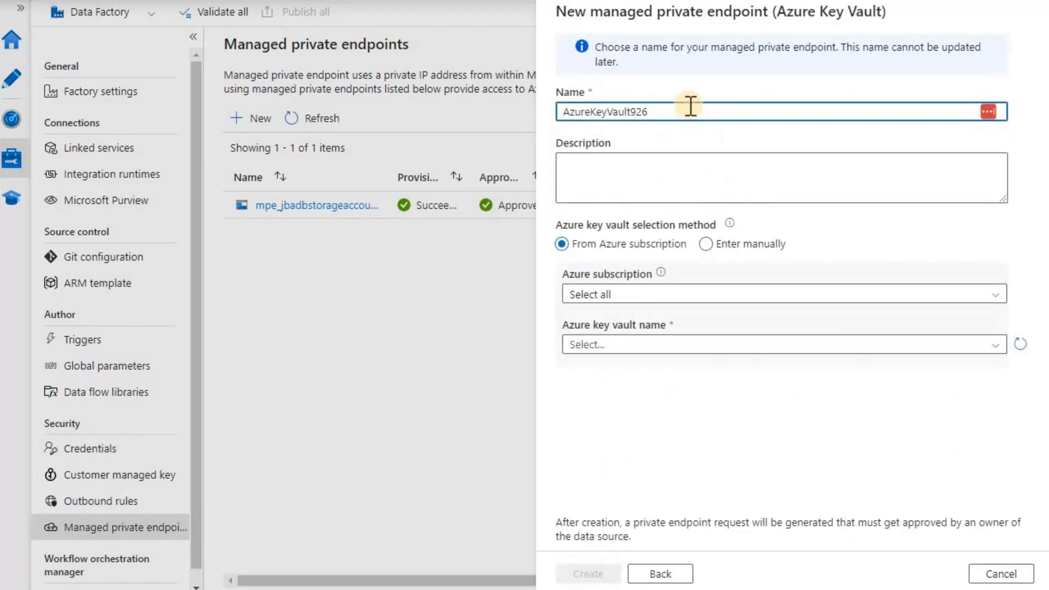
# Name the endpoint mpe-adb-keyvault-shir1, correcting the stray letter
pyautogui.moveTo(675, 110); pyautogui.dragTo(545, 117)
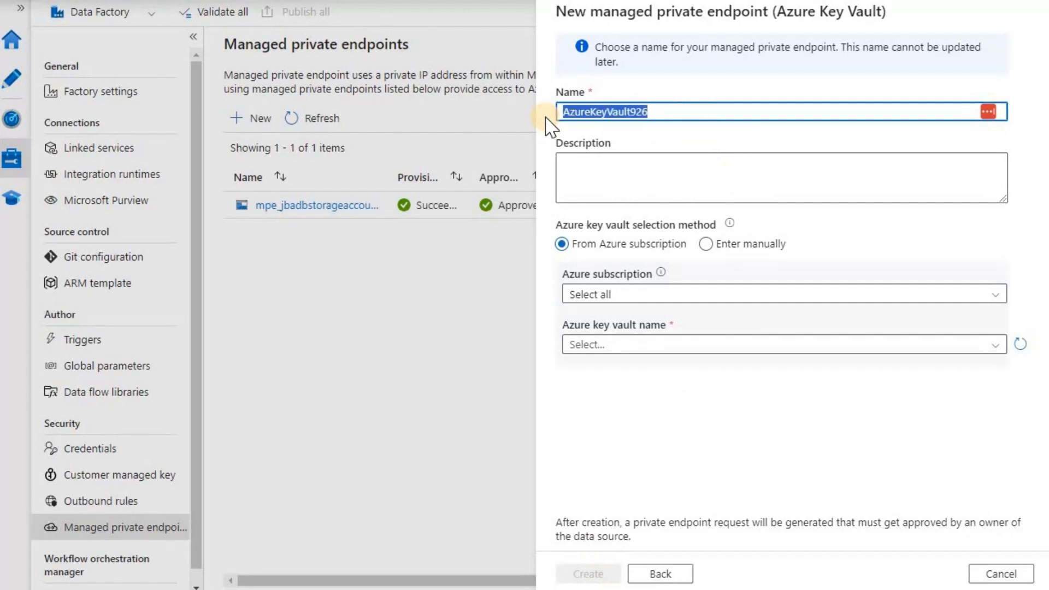
pyautogui.write('mpe-')
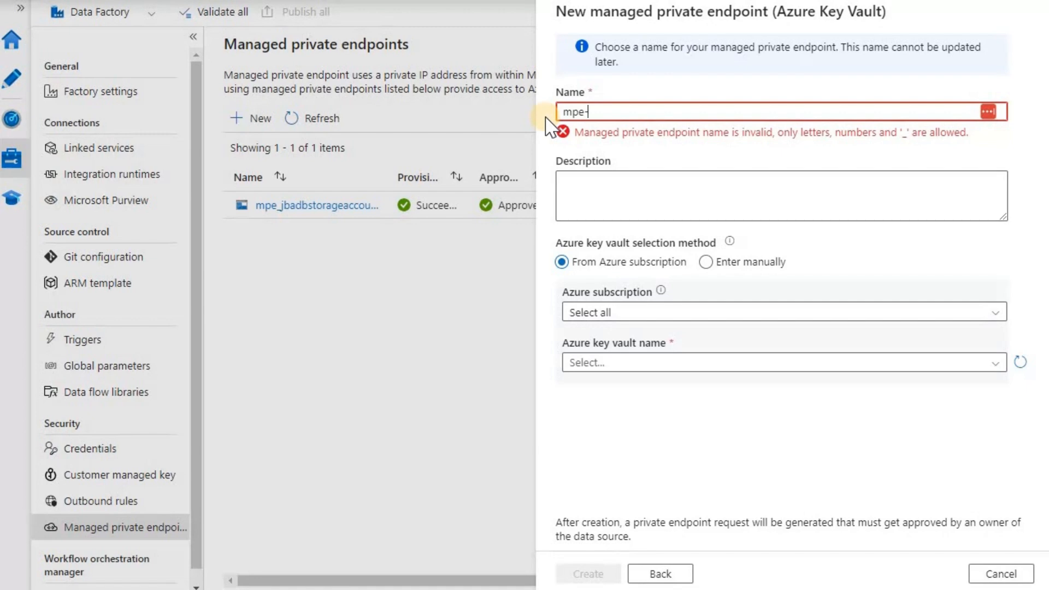
pyautogui.write('adb')
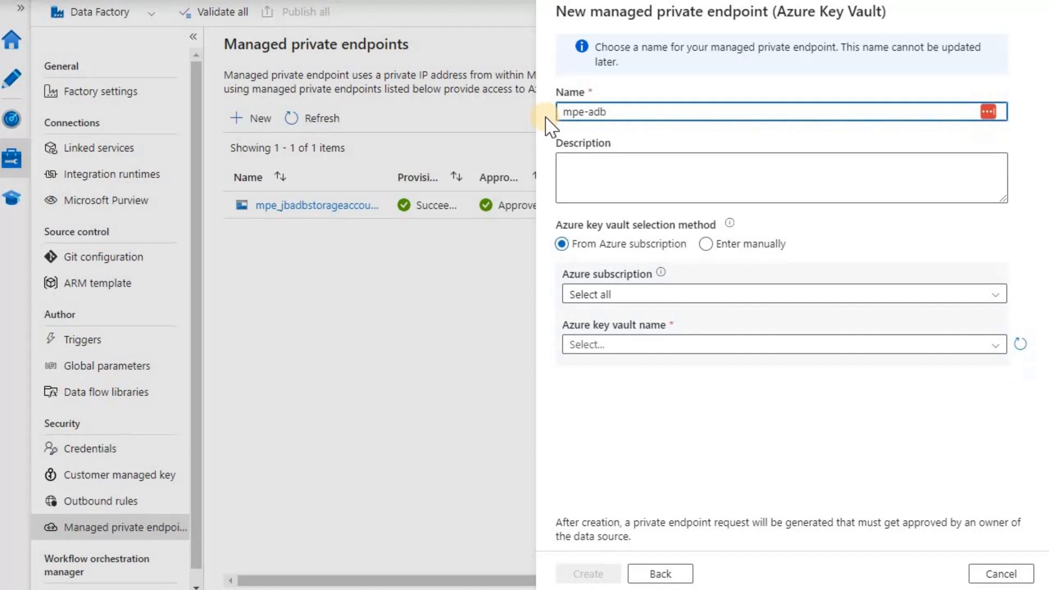
pyautogui.write('-key')
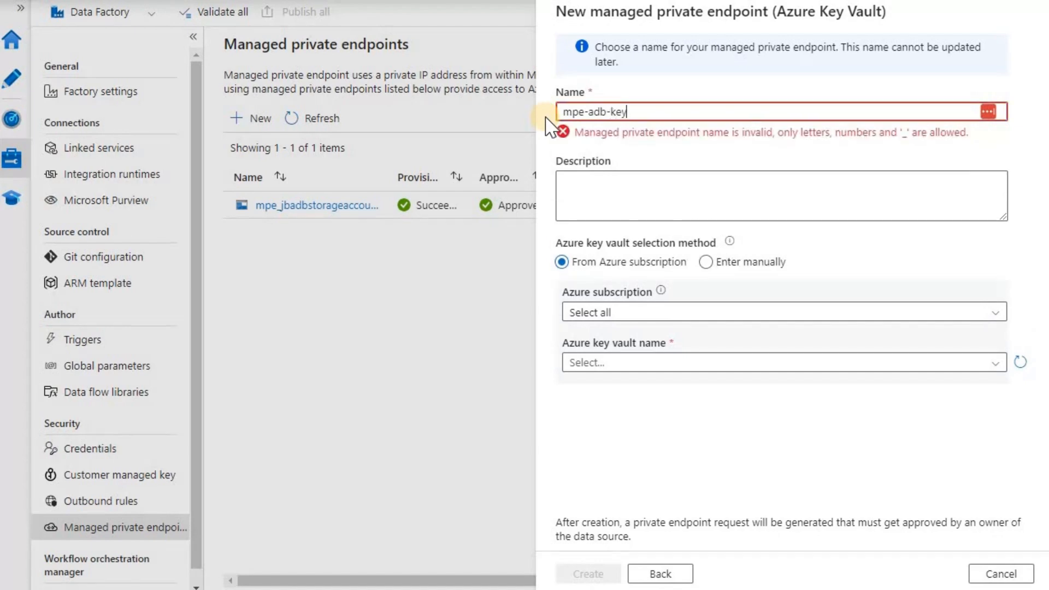
pyautogui.write('vault-shior1')
pyautogui.press('Left')
pyautogui.press('Left')
pyautogui.press('BackSpace')
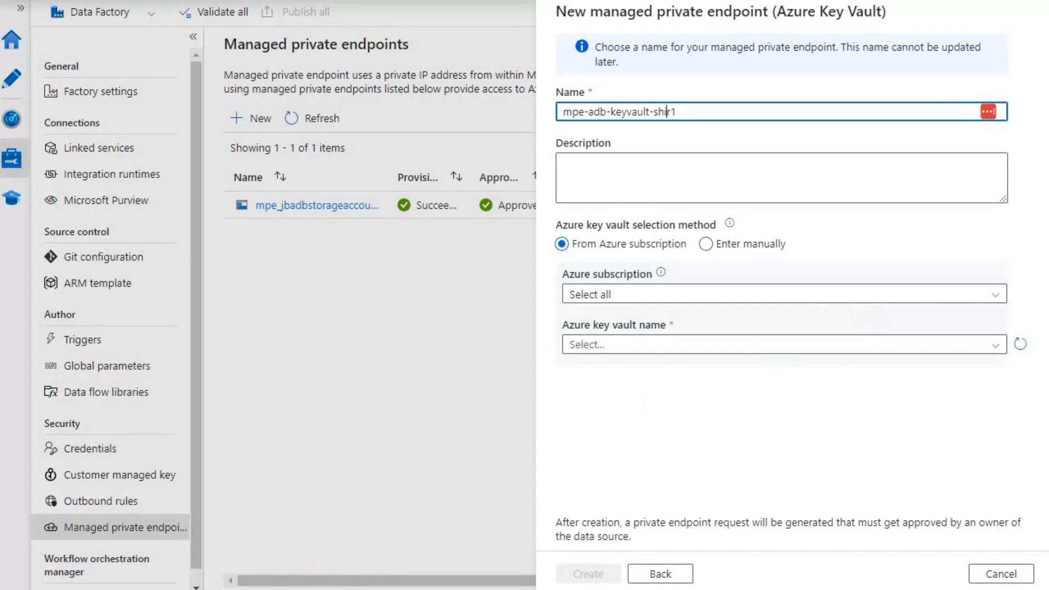
# Point the endpoint at the jbadbkeyvault vault and create it
pyautogui.click(718, 349)
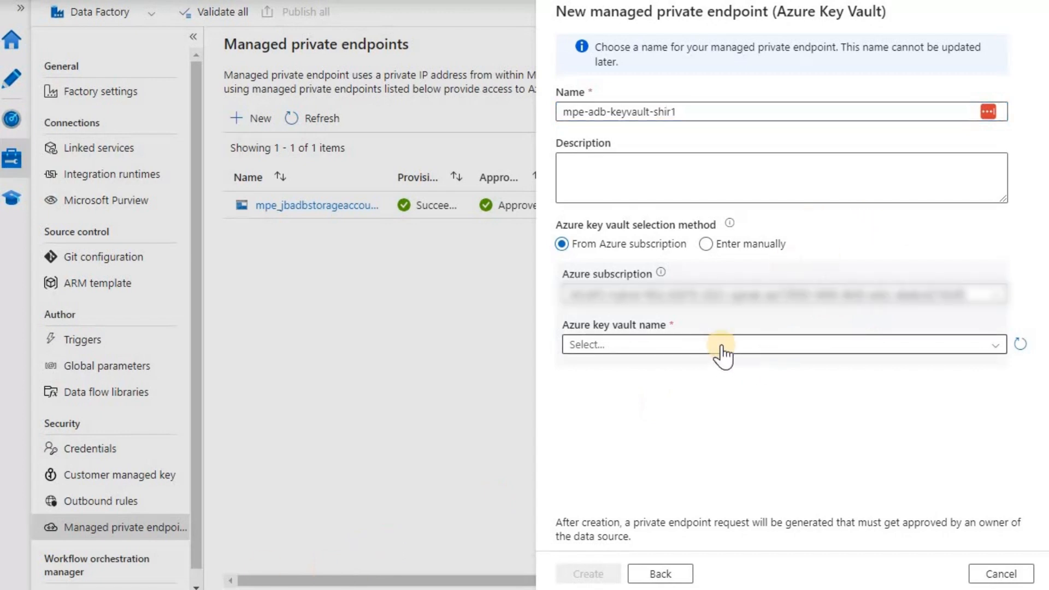
pyautogui.click(721, 347)
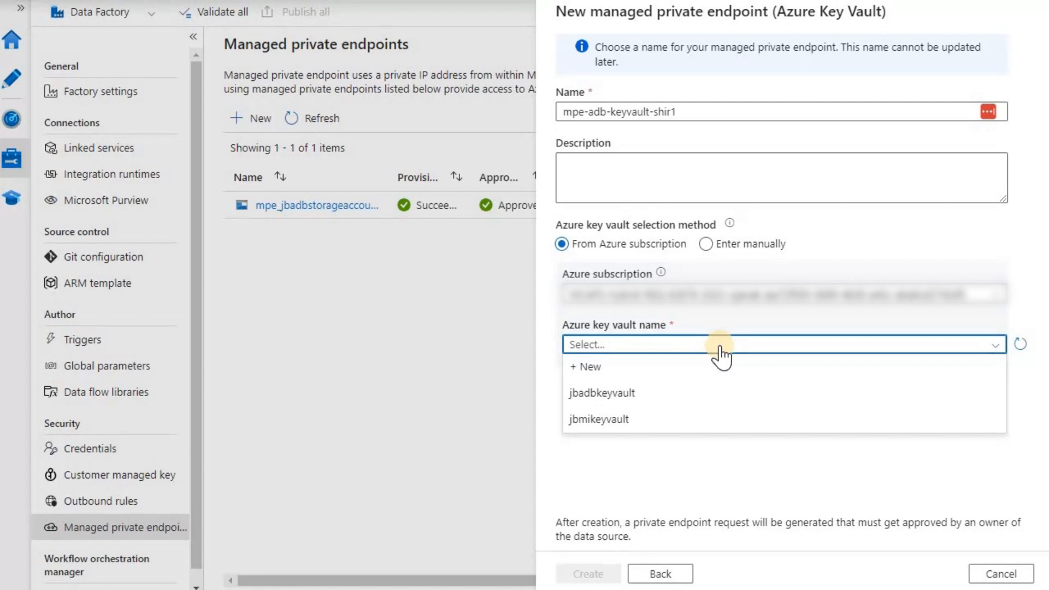
pyautogui.click(673, 393)
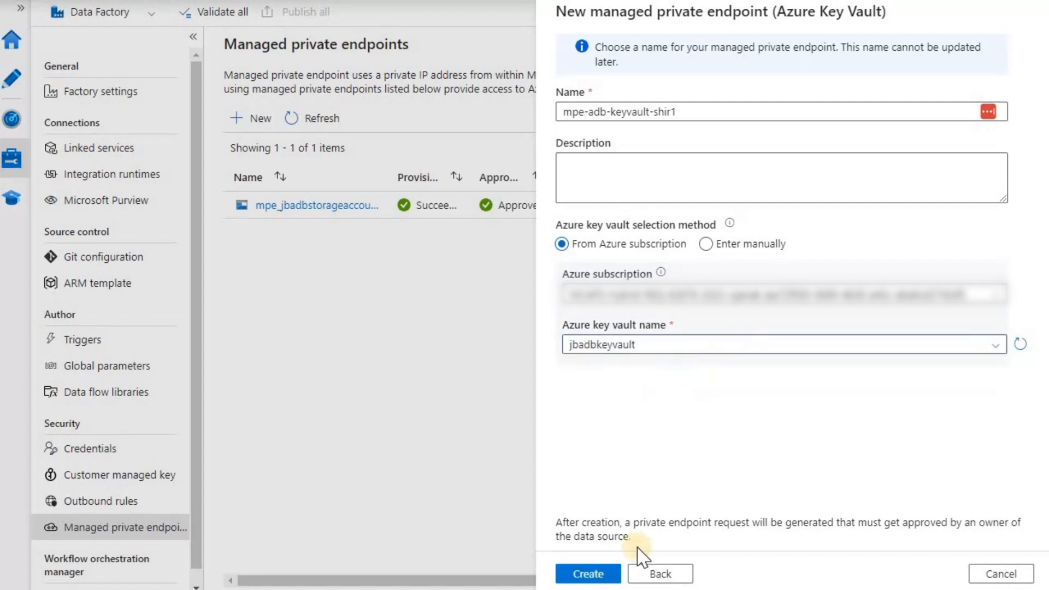
pyautogui.click(611, 575)
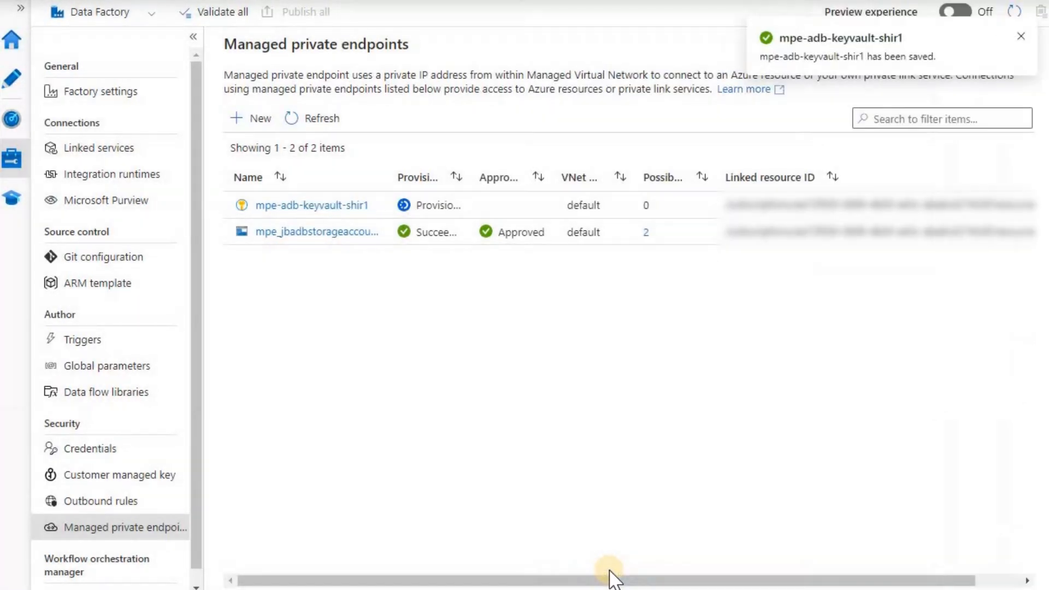
pyautogui.moveTo(469, 180); pyautogui.dragTo(518, 190)
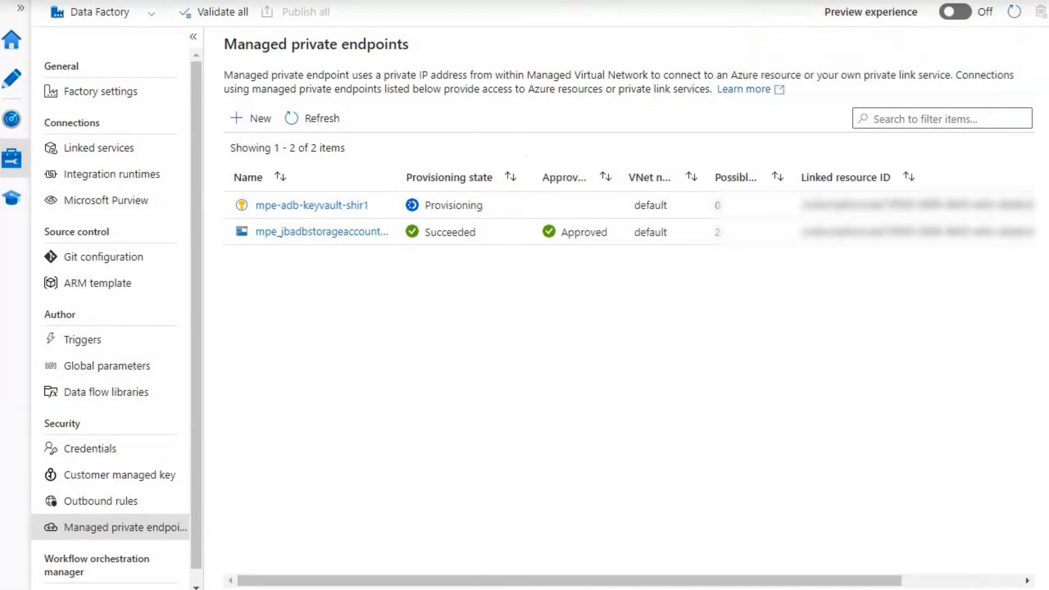
# Show jbadbkeyvault's private endpoint connections under Networking
pyautogui.click(650, 0)
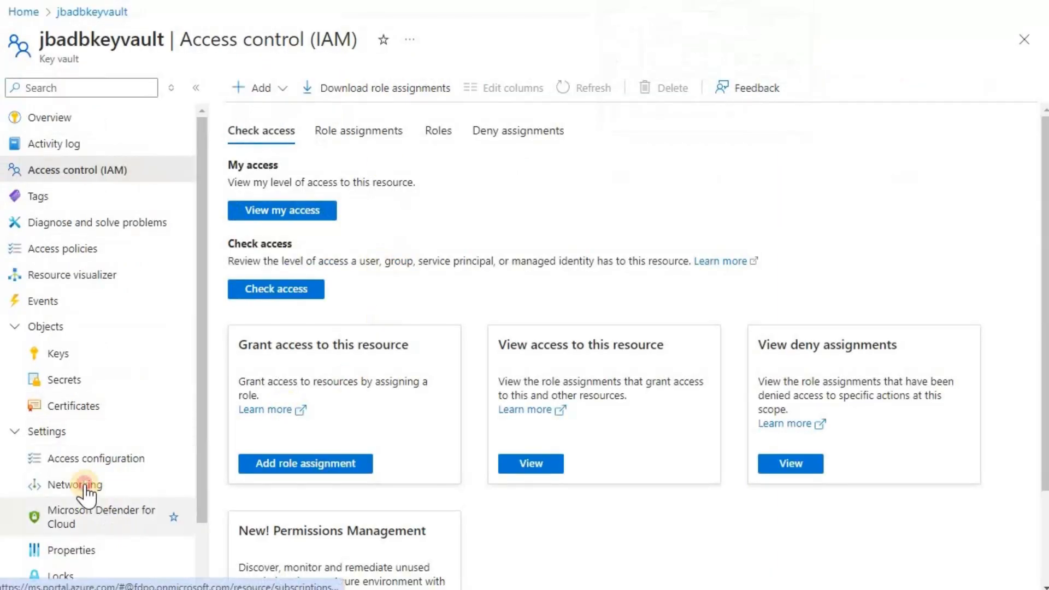
pyautogui.click(82, 486)
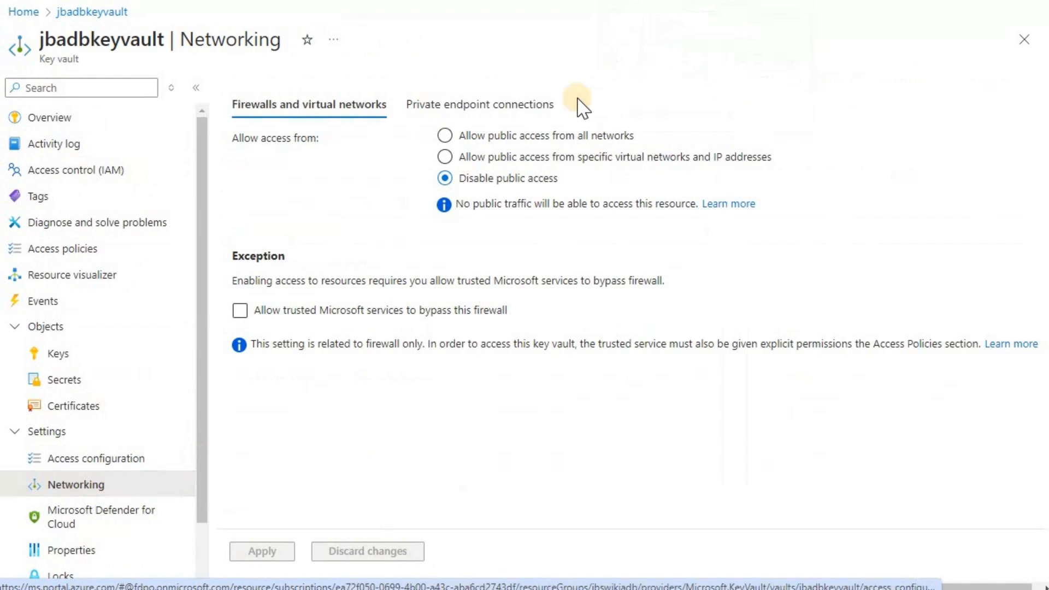
pyautogui.click(496, 108)
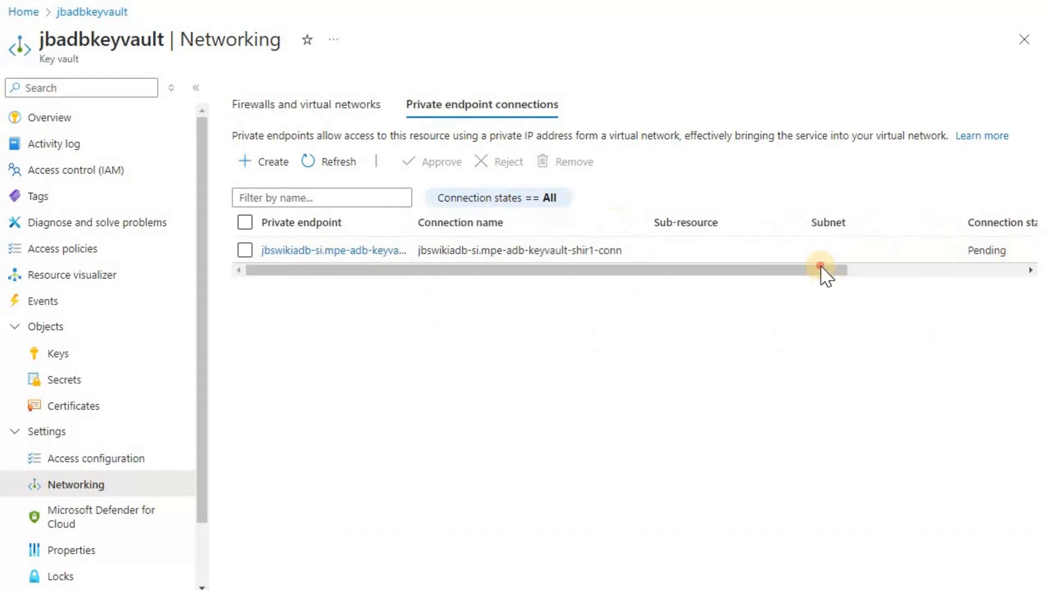
pyautogui.click(840, 267)
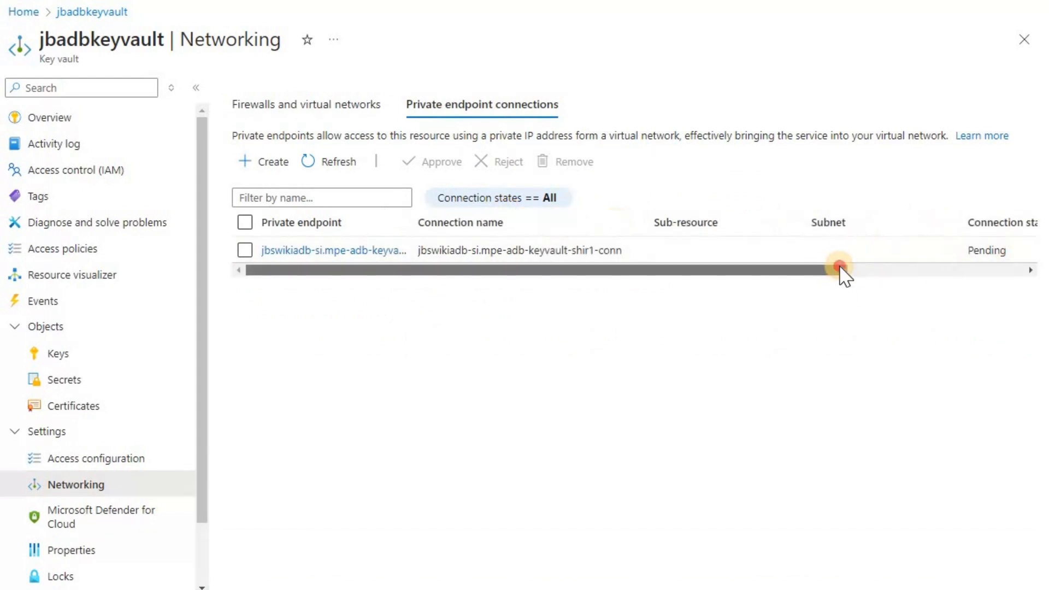
# Approve the pending connection with the comment 'ADB-keyvault-shir1'
pyautogui.click(244, 252)
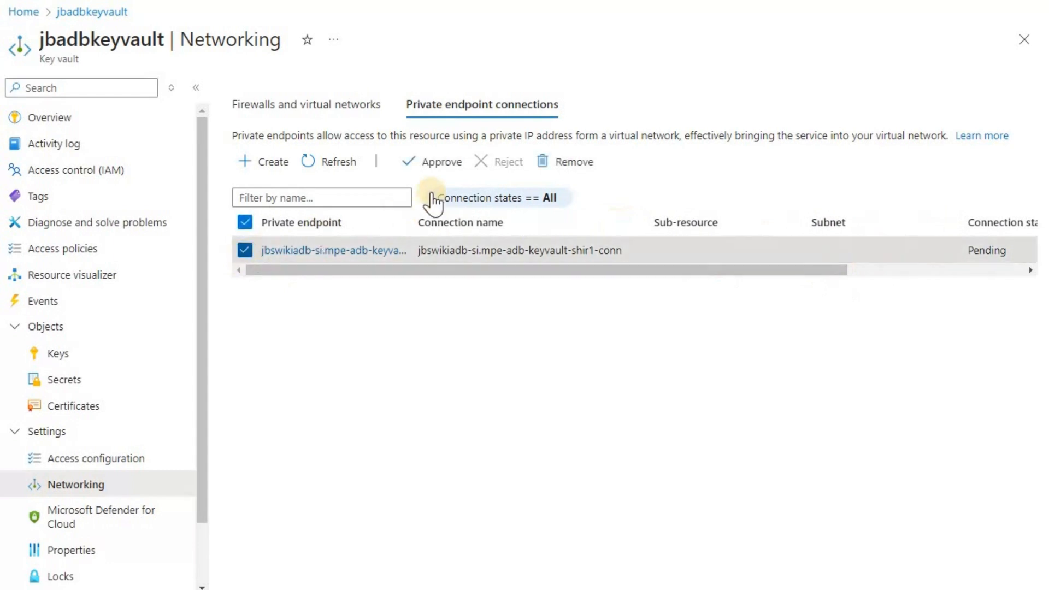
pyautogui.click(440, 162)
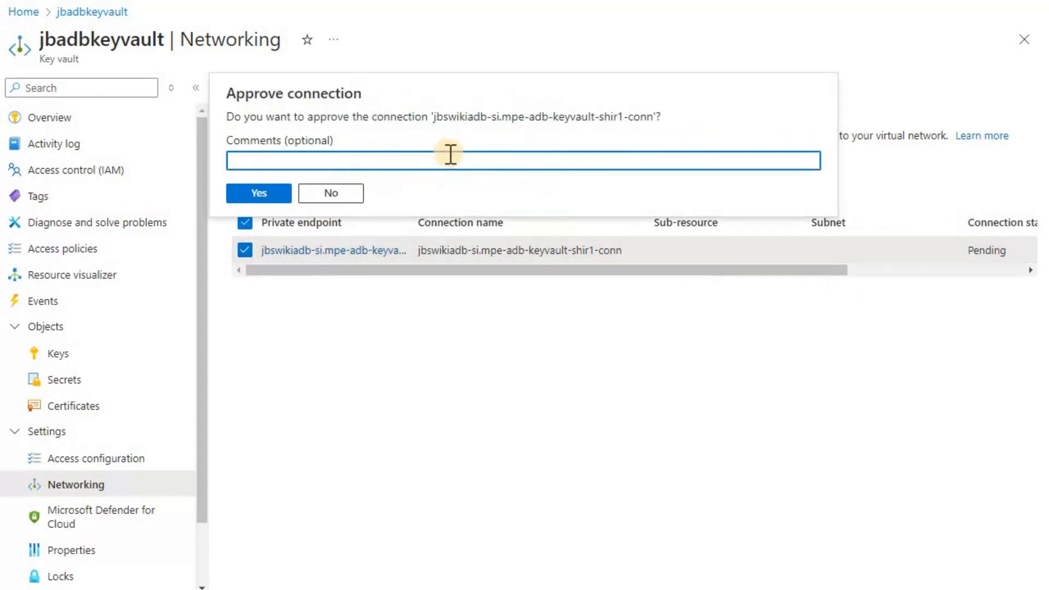
pyautogui.write('ADB-keyvault-shi')
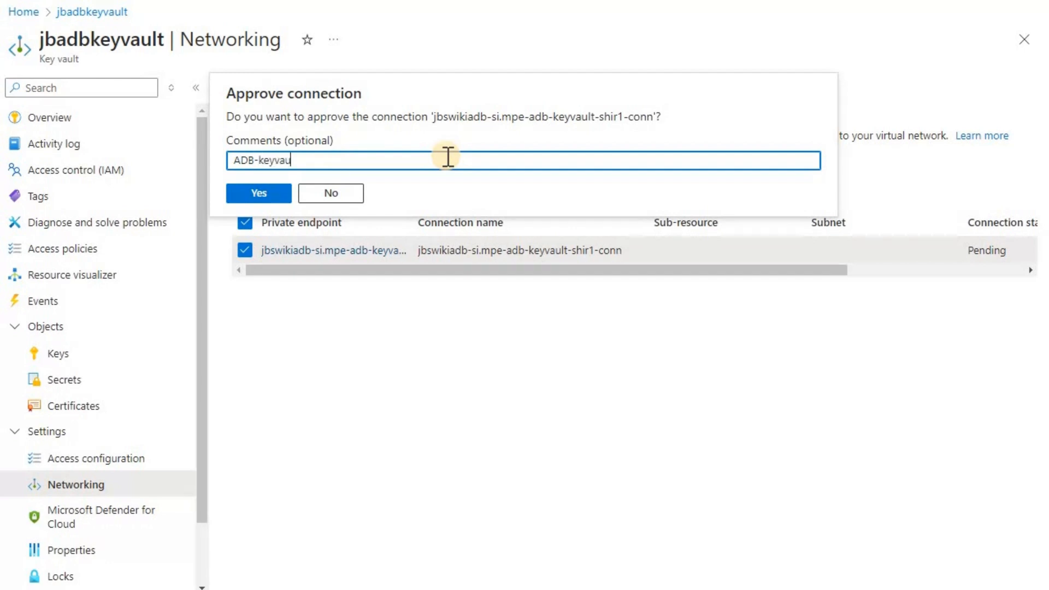
pyautogui.write('r1')
pyautogui.click(271, 195)
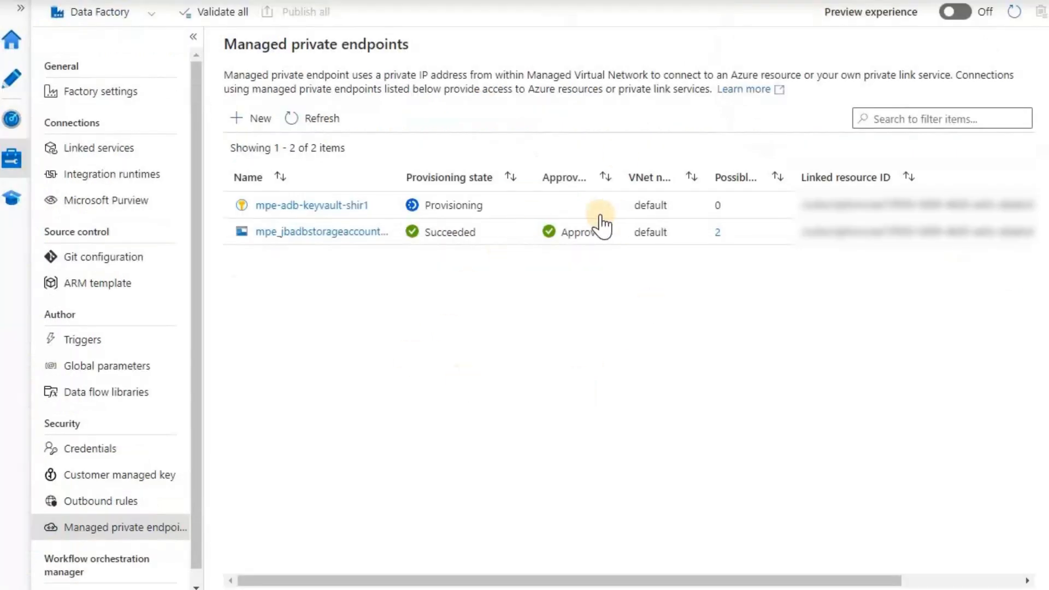
# Refresh until mpe-adb-keyvault-shir1 shows Succeeded and Approved, then list the linked services
pyautogui.click(308, 119)
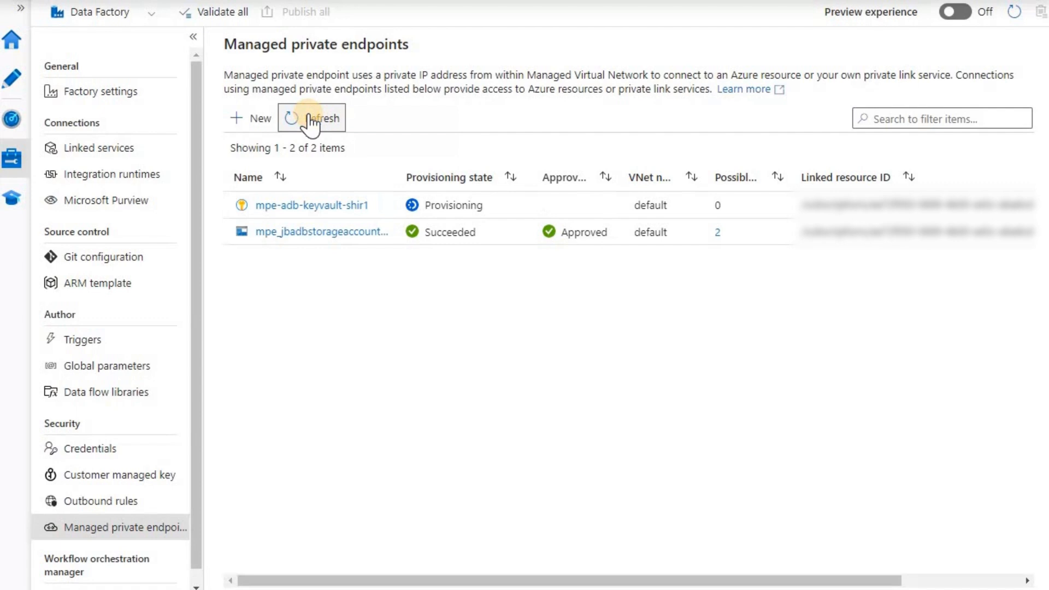
pyautogui.click(315, 121)
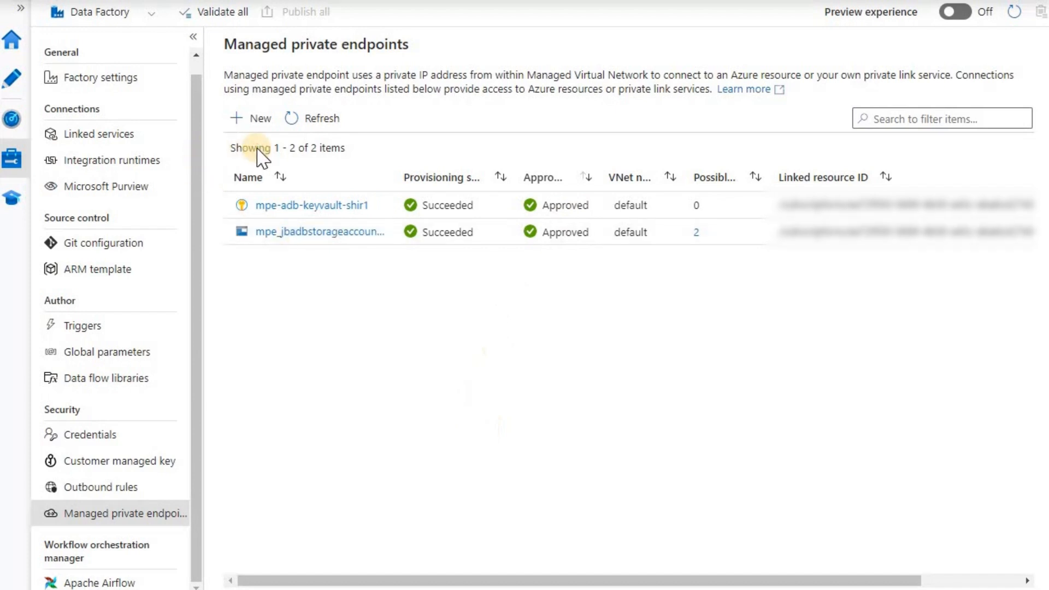
pyautogui.click(151, 143)
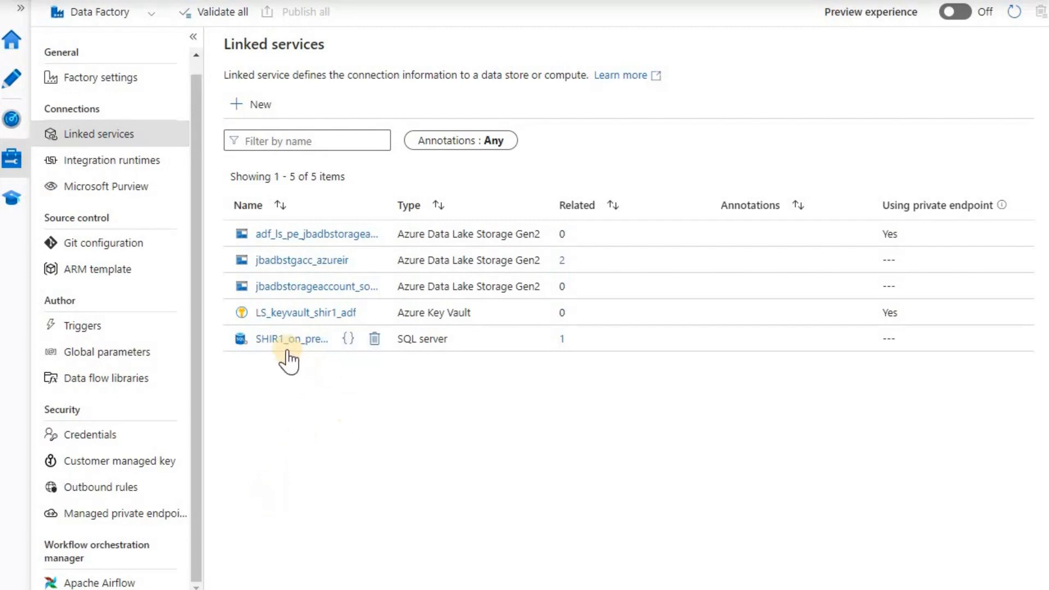
# Open the on-prem SQL Server linked service and confirm its connection test succeeds
pyautogui.click(295, 340)
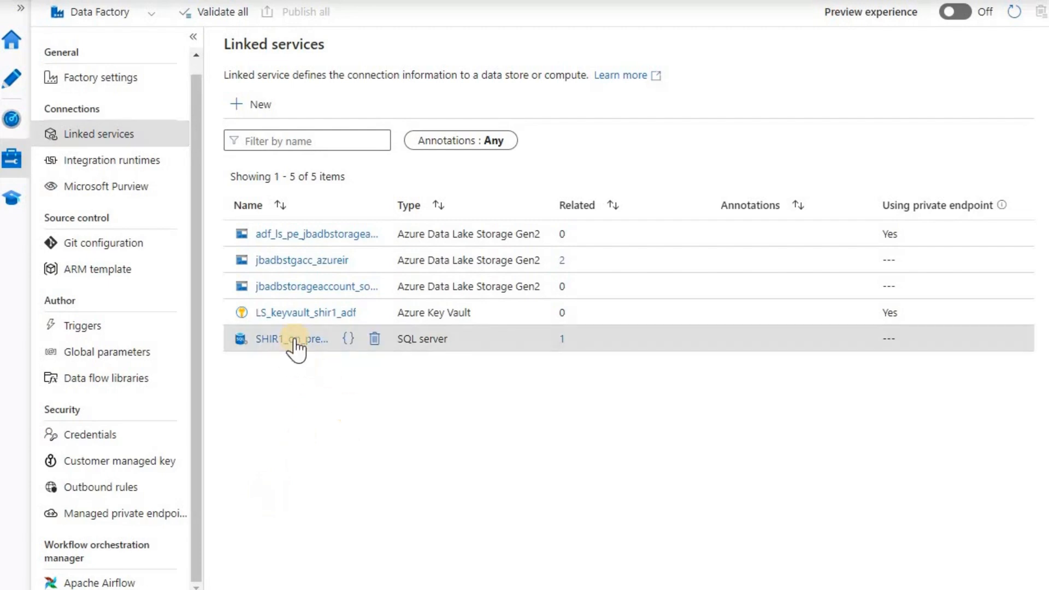
pyautogui.click(295, 340)
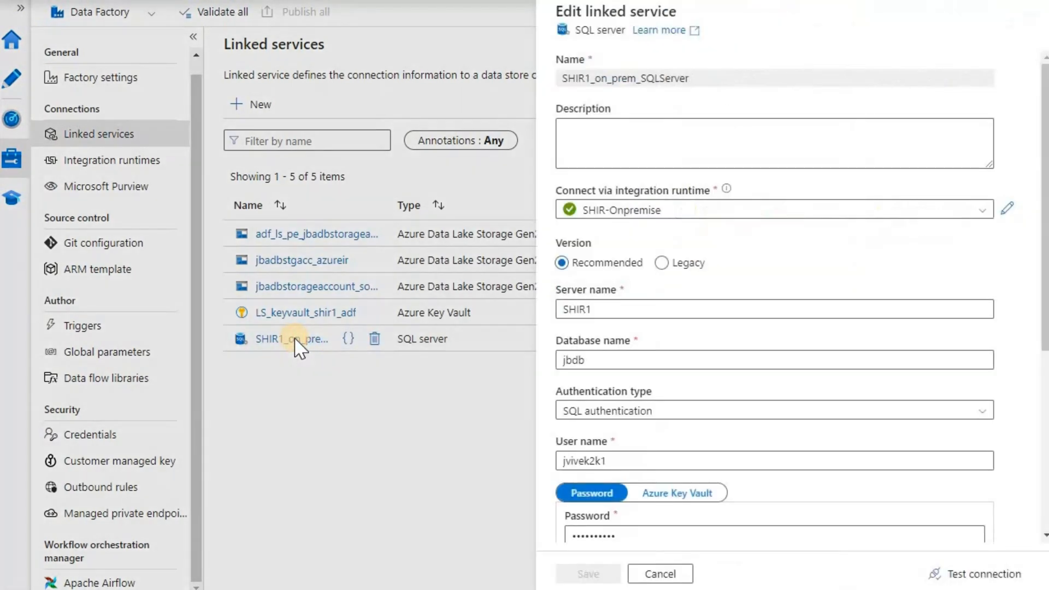
pyautogui.scroll(-3, 756, 325)
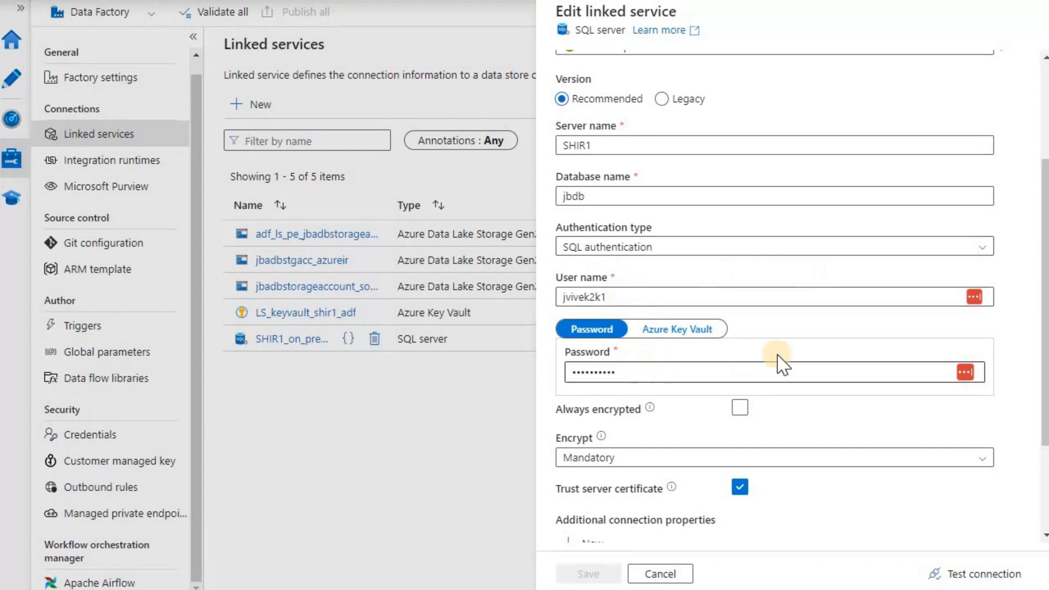
pyautogui.scroll(3, 719, 351)
pyautogui.scroll(-4, 784, 363)
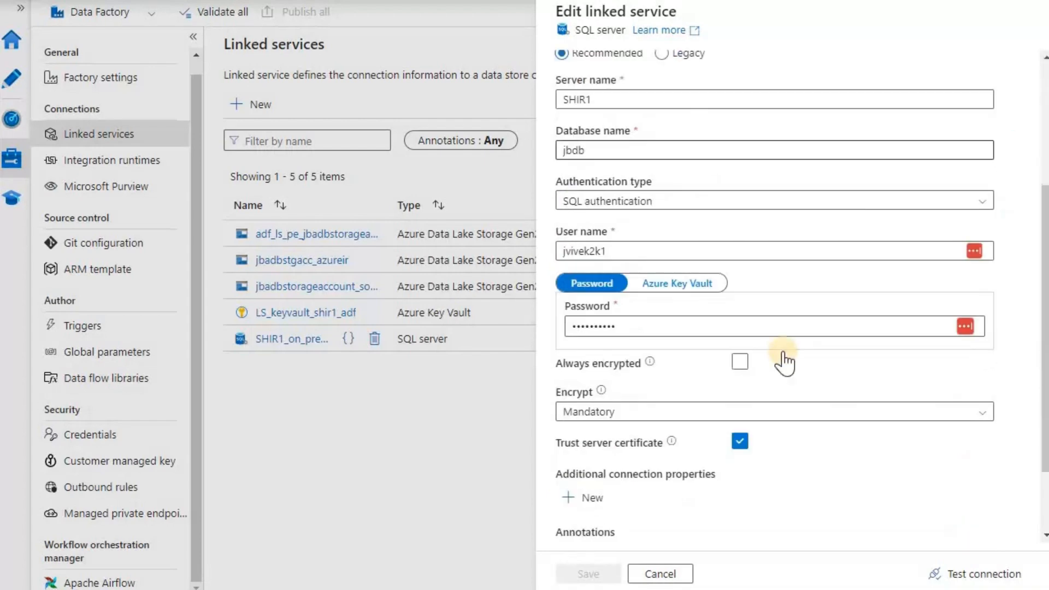
pyautogui.scroll(-1, 784, 363)
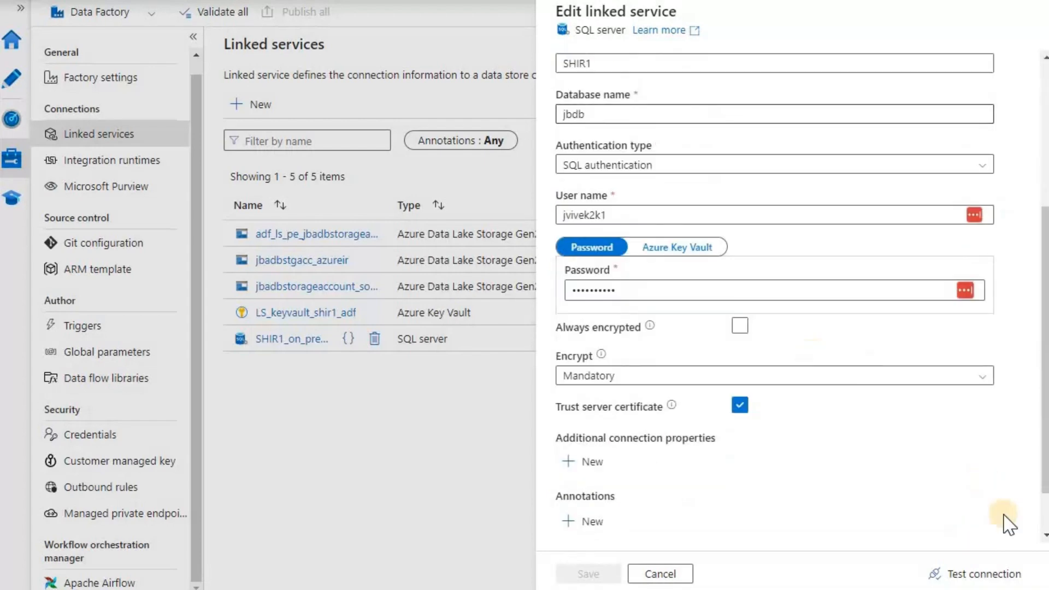
pyautogui.click(999, 574)
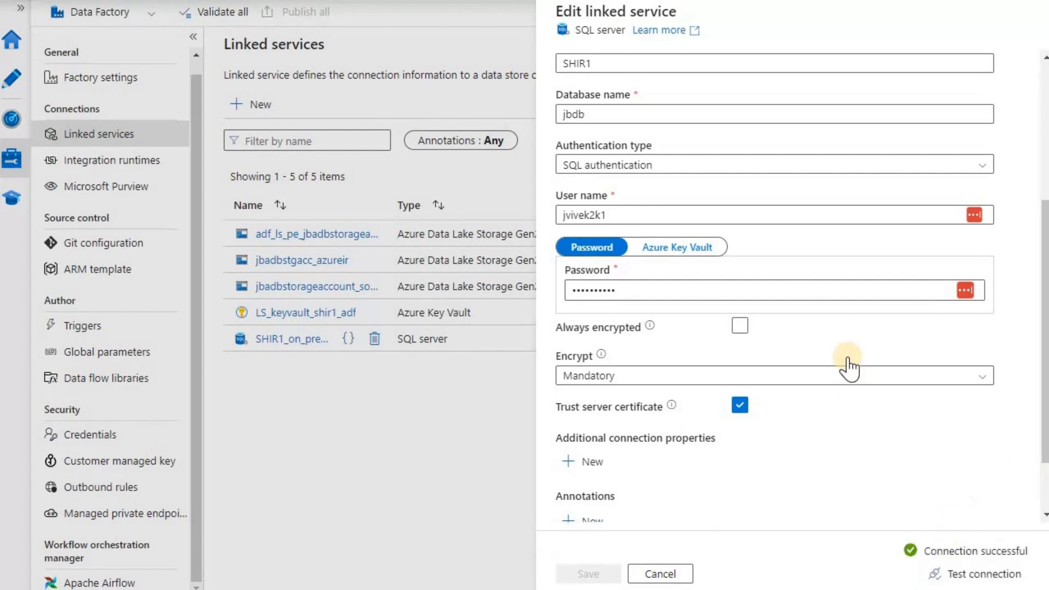
pyautogui.scroll(2, 753, 368)
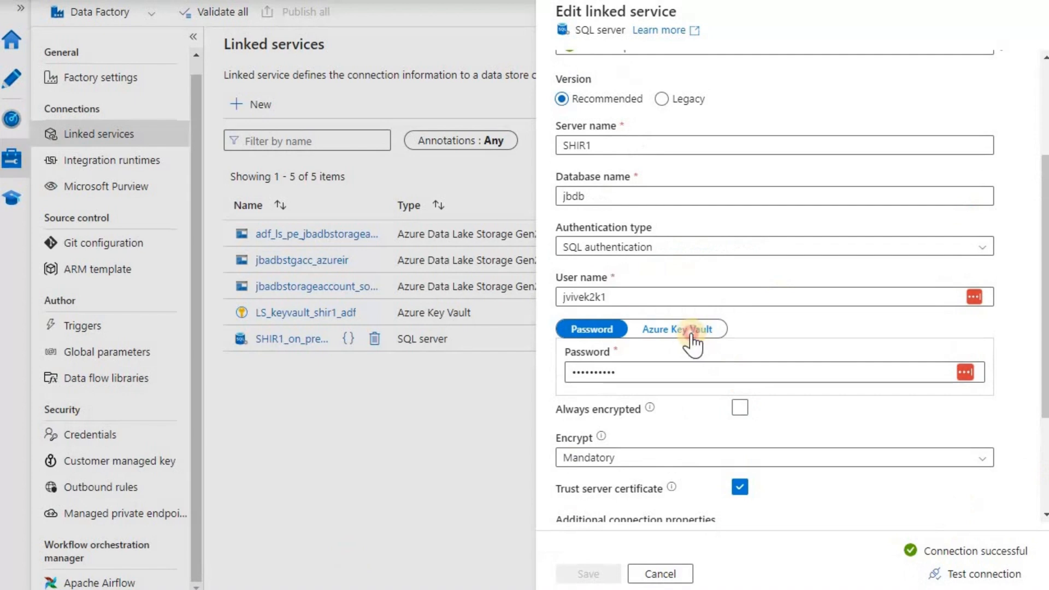
# Source the password from Key Vault via LS_keyvault_shir1_adf and check the Forbidden secret-loading error
pyautogui.click(692, 342)
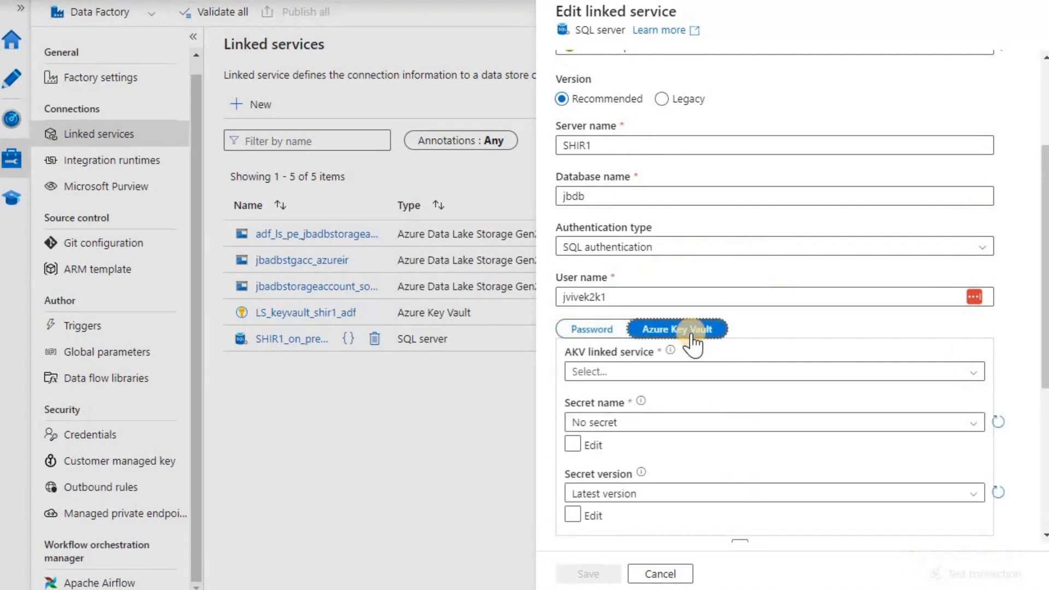
pyautogui.click(972, 371)
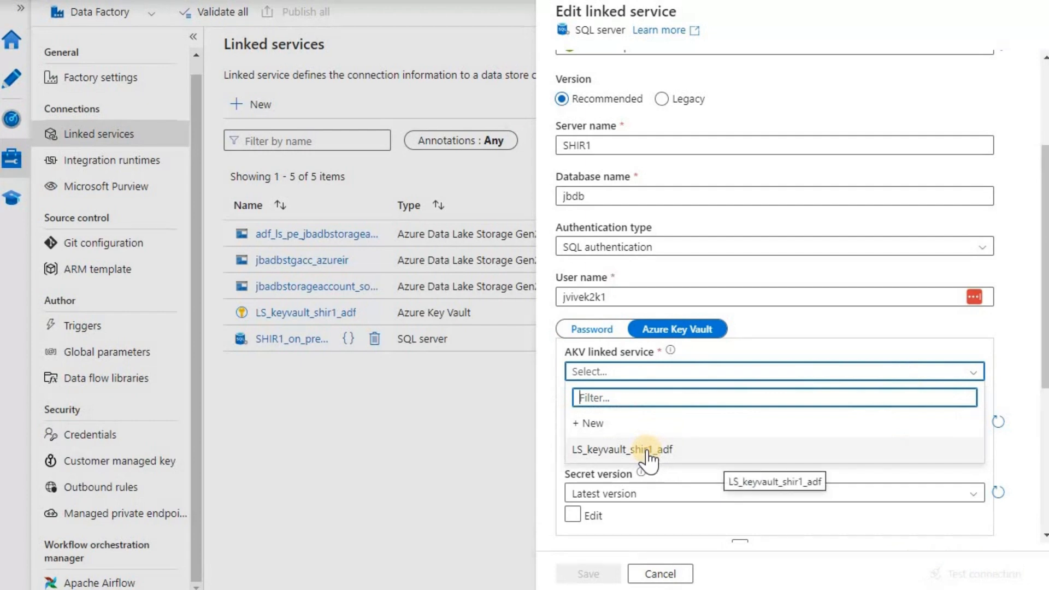
pyautogui.click(648, 453)
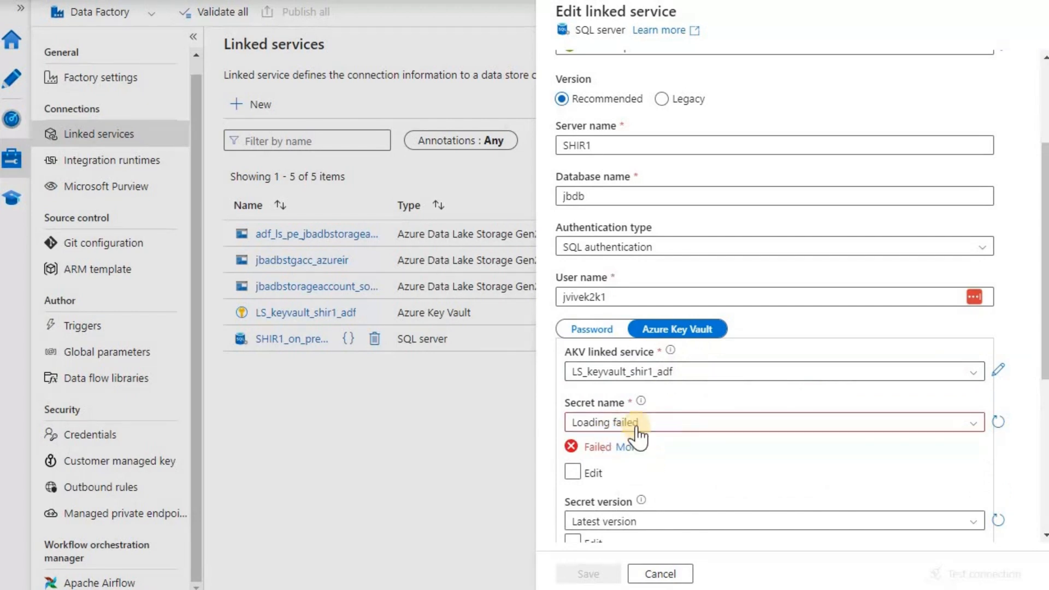
pyautogui.click(628, 448)
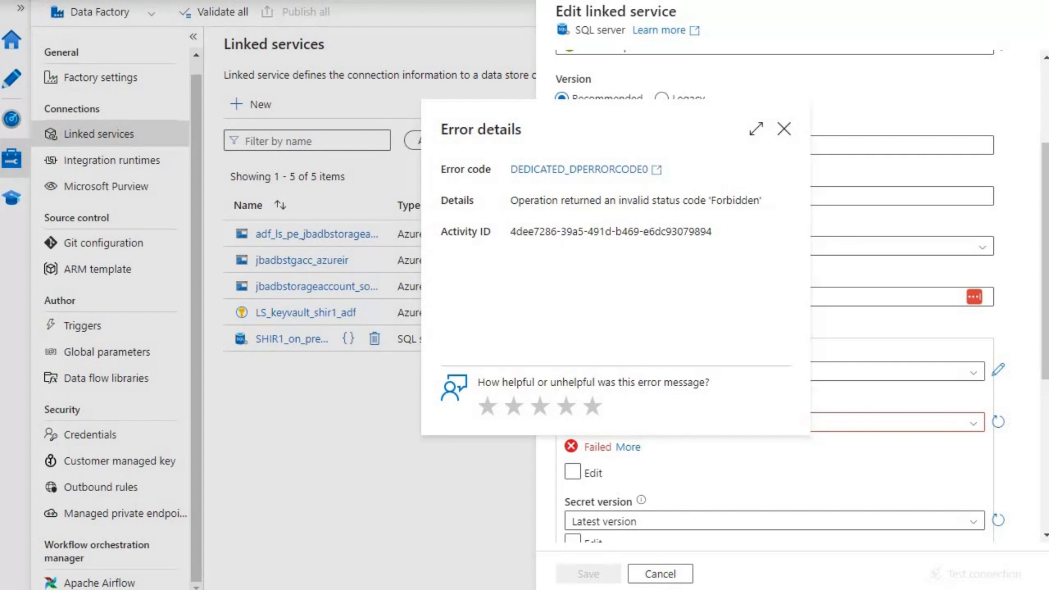
pyautogui.click(784, 129)
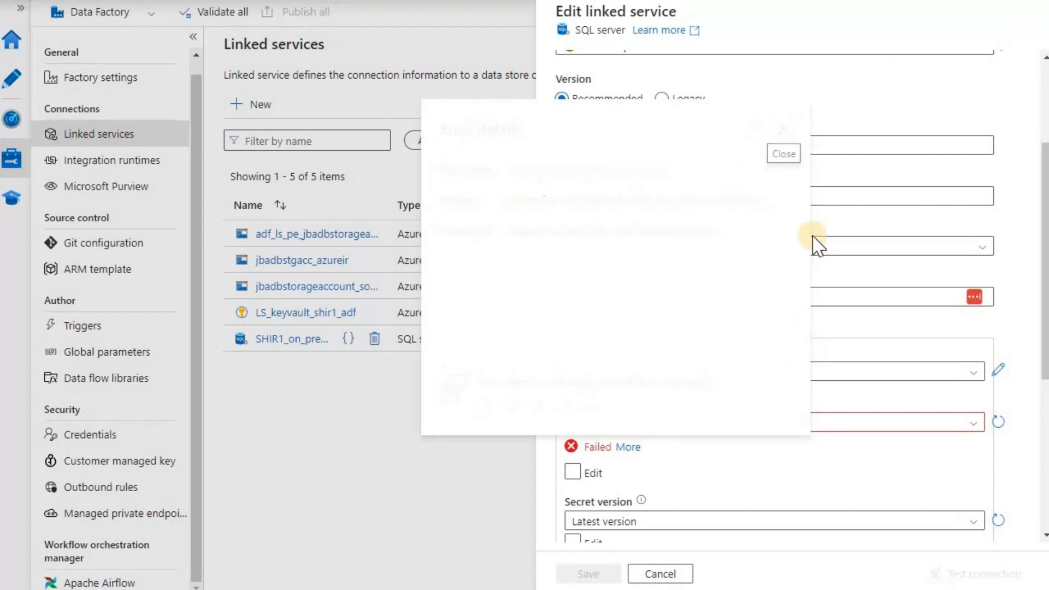
# Enter secret name jbadbshir1password manually, test, and read the disabled-public-access failure details
pyautogui.scroll(-3, 672, 310)
pyautogui.click(572, 308)
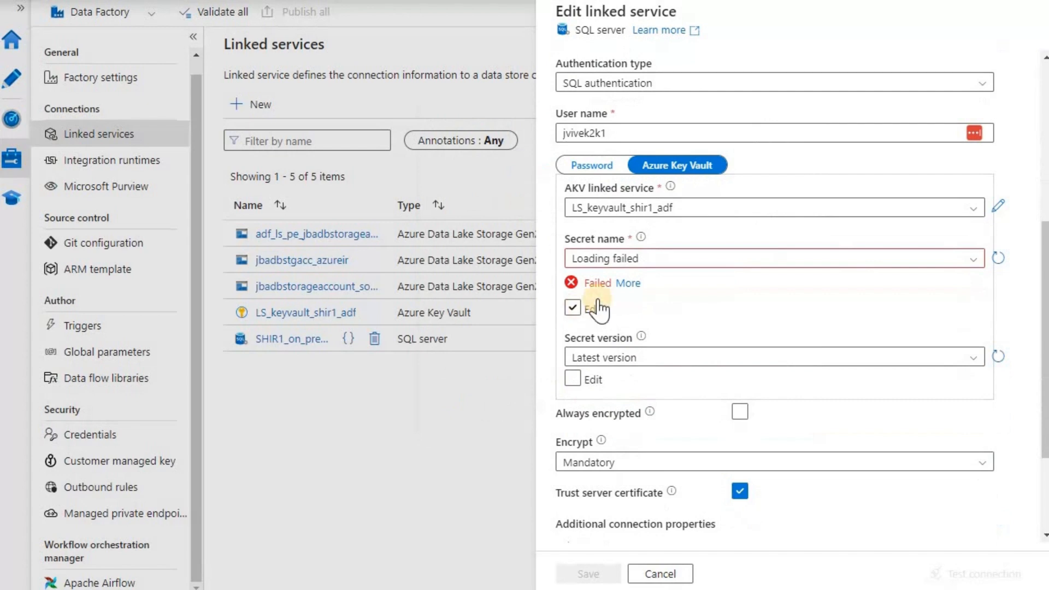
pyautogui.click(664, 255)
pyautogui.hotkey('ctrl', 'v')
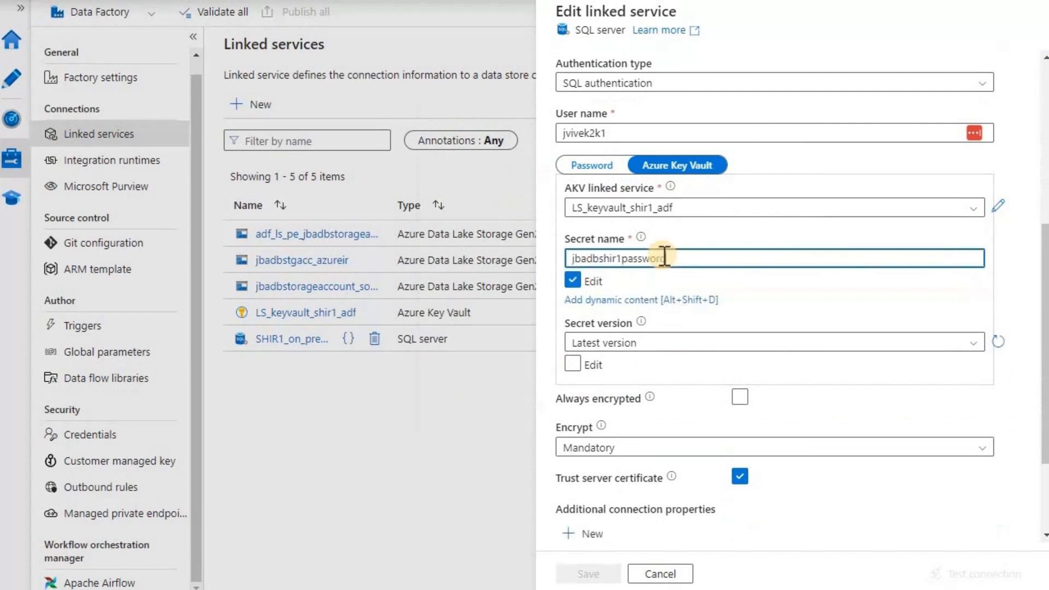
pyautogui.scroll(-3, 944, 461)
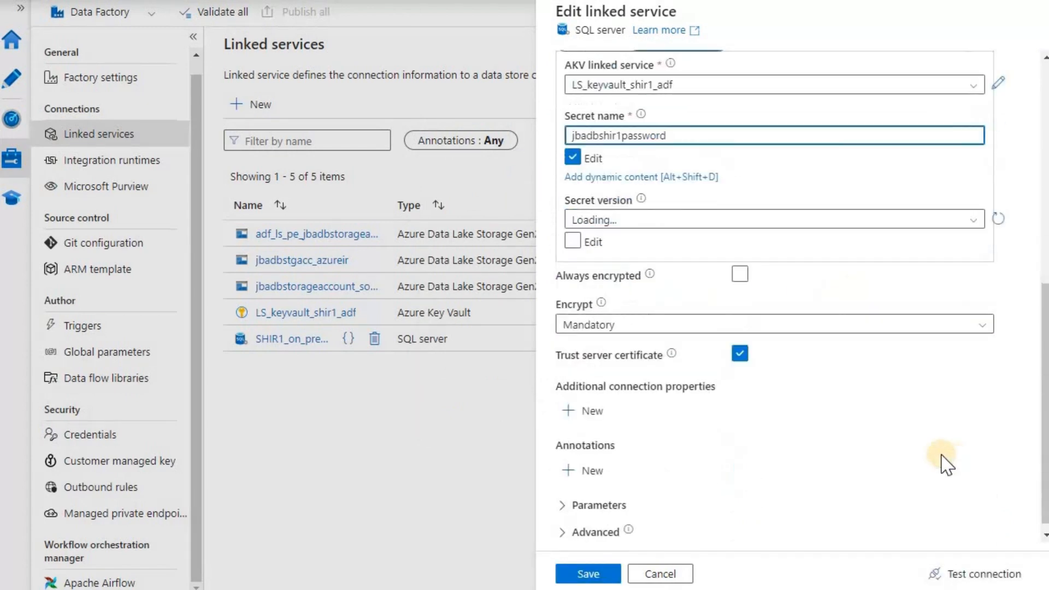
pyautogui.click(966, 573)
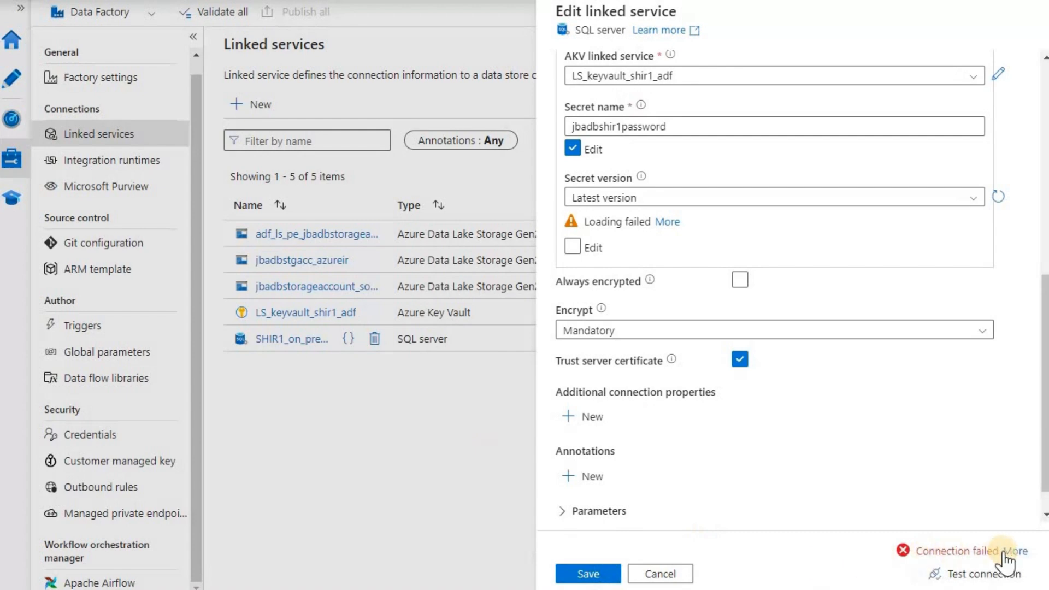
pyautogui.click(1015, 551)
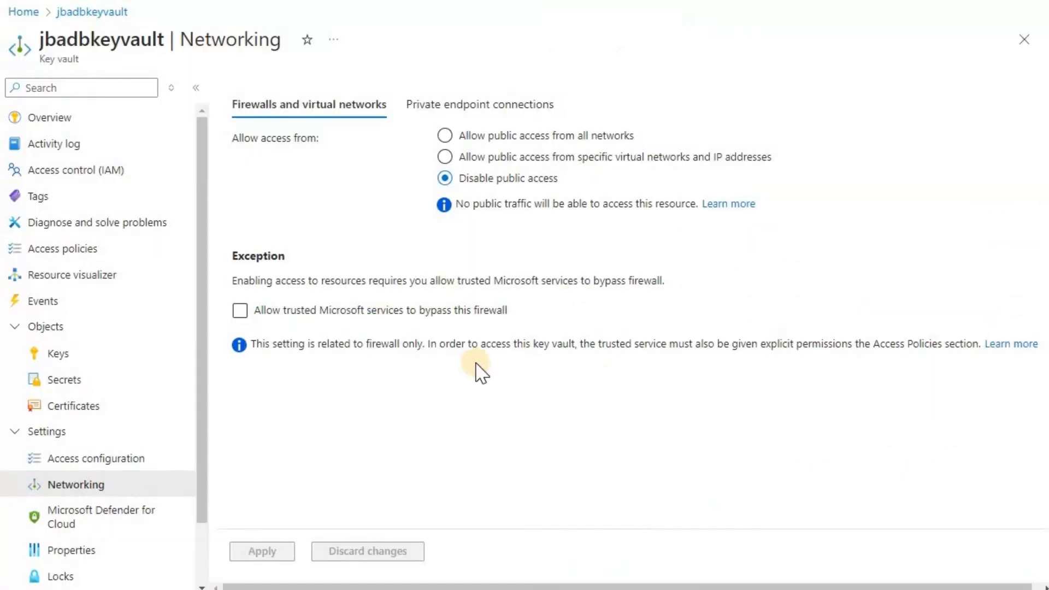
# Keep jbadbkeyvault's public access disabled but let trusted Microsoft services bypass its firewall
pyautogui.click(437, 180)
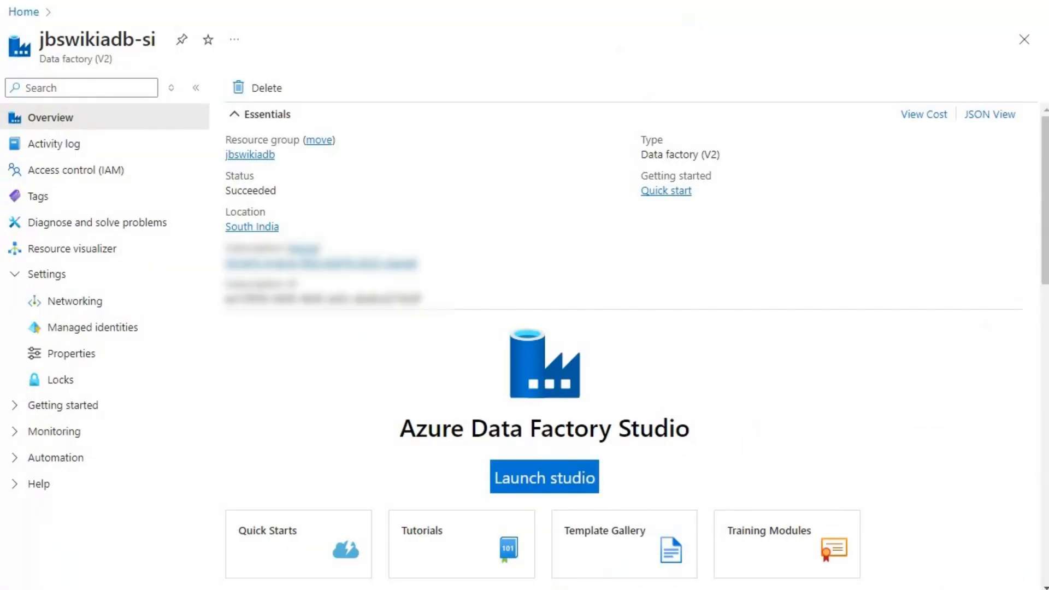
pyautogui.click(656, 0)
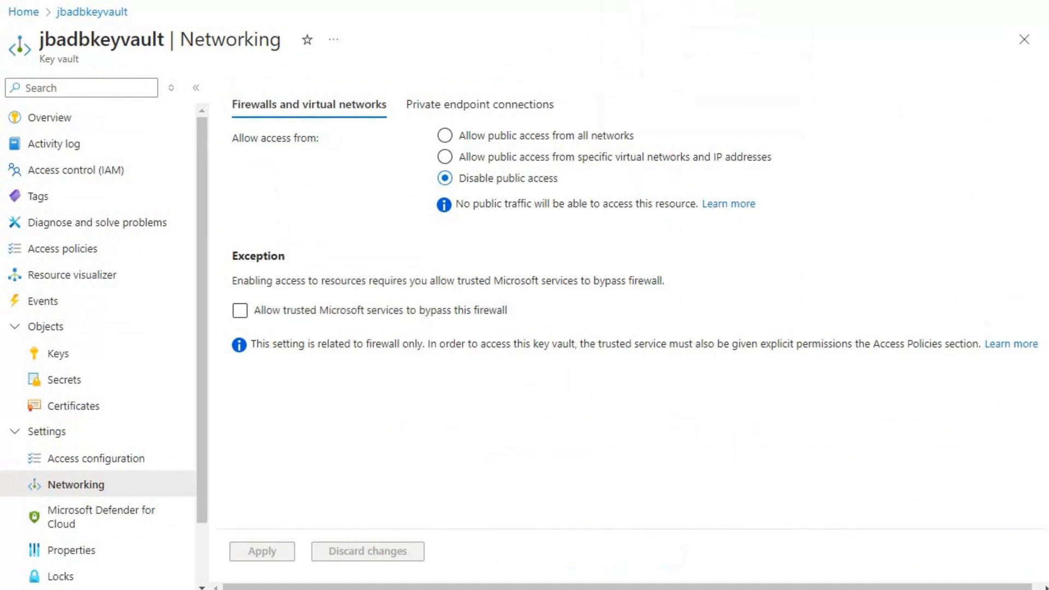
pyautogui.click(244, 312)
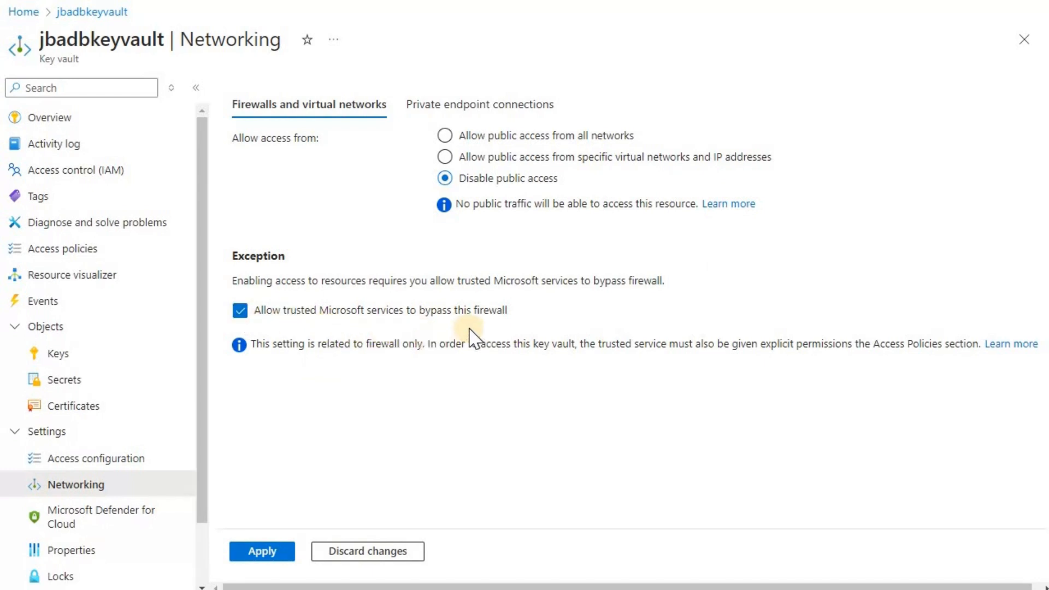
pyautogui.click(278, 552)
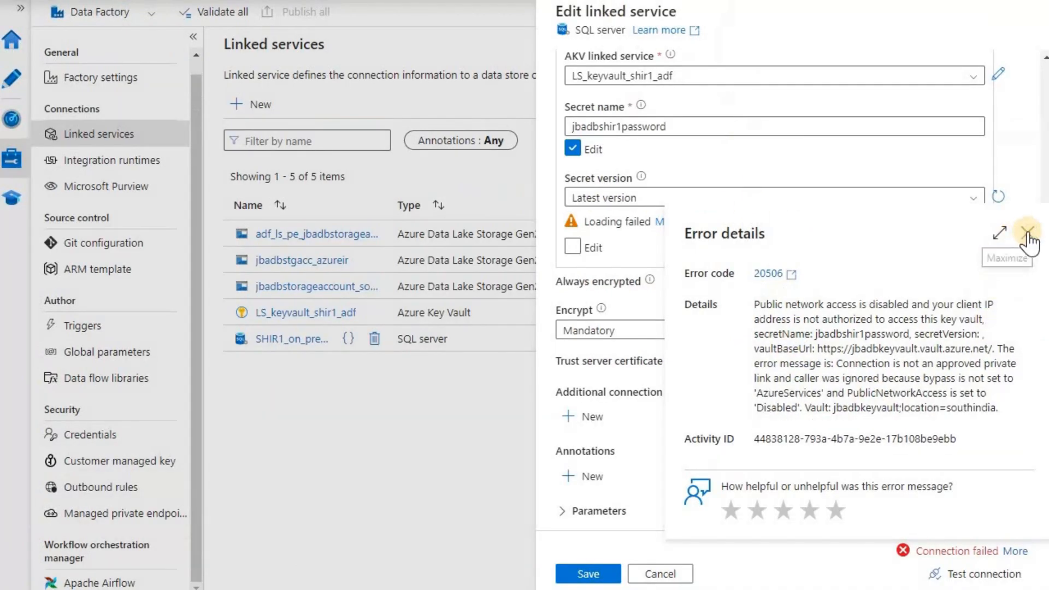
# Pick the jbadbshir1password secret from the refreshed vault secret list
pyautogui.click(1027, 232)
pyautogui.click(572, 149)
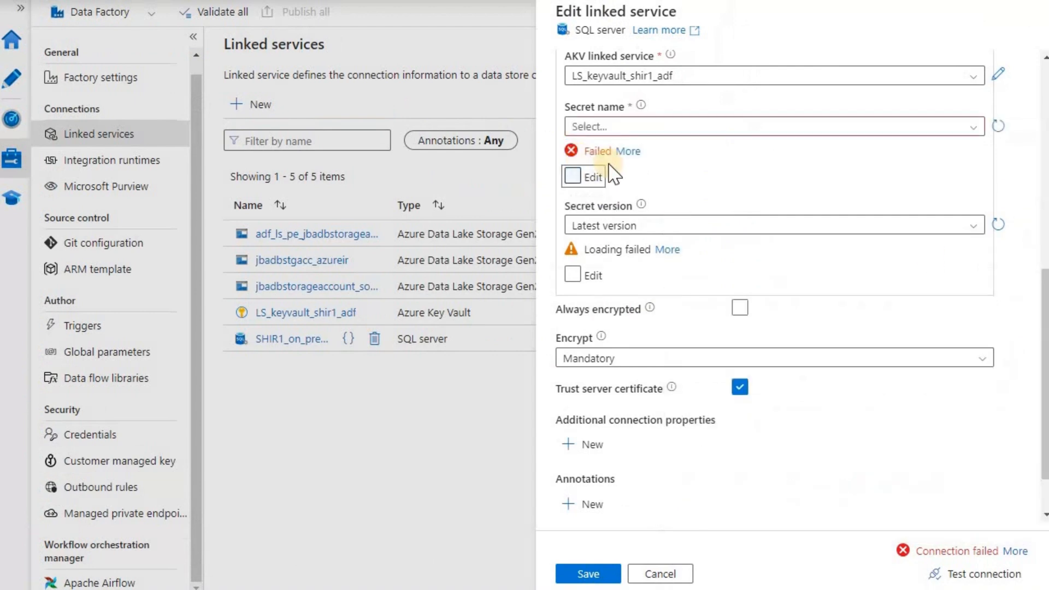
pyautogui.click(572, 176)
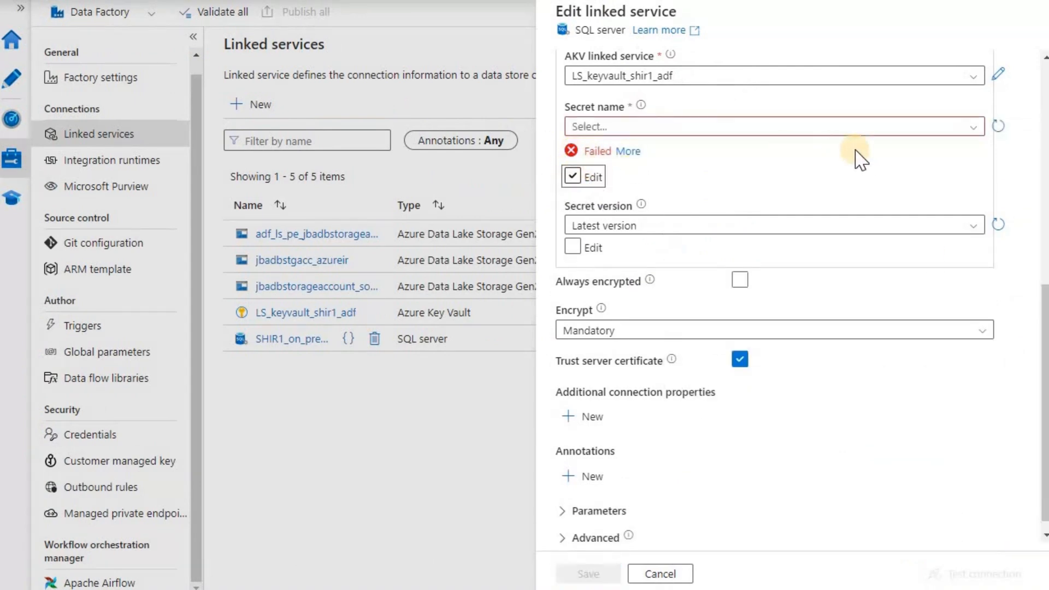
pyautogui.click(1000, 127)
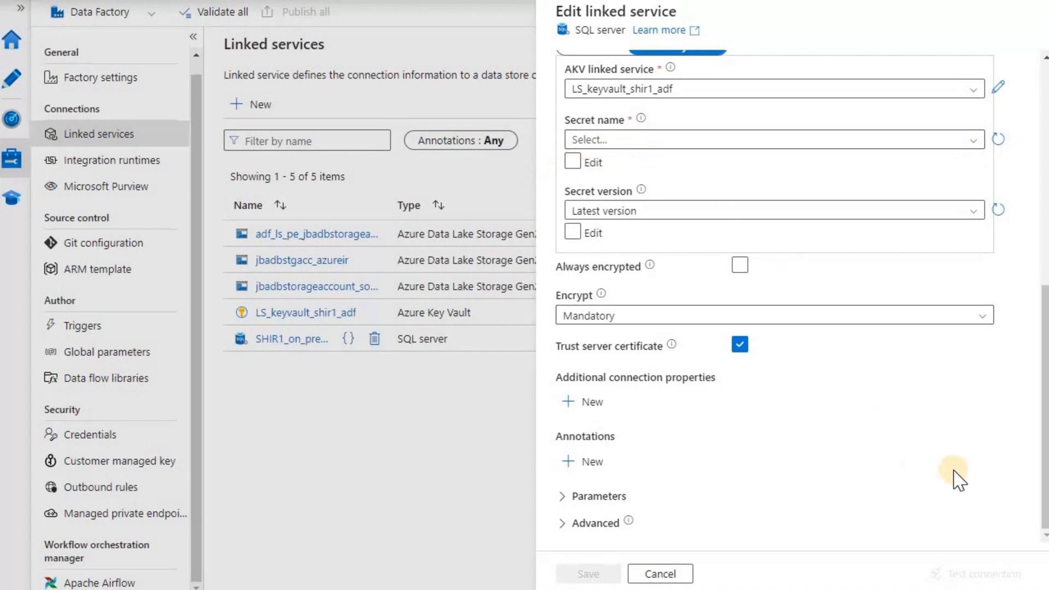
pyautogui.click(975, 139)
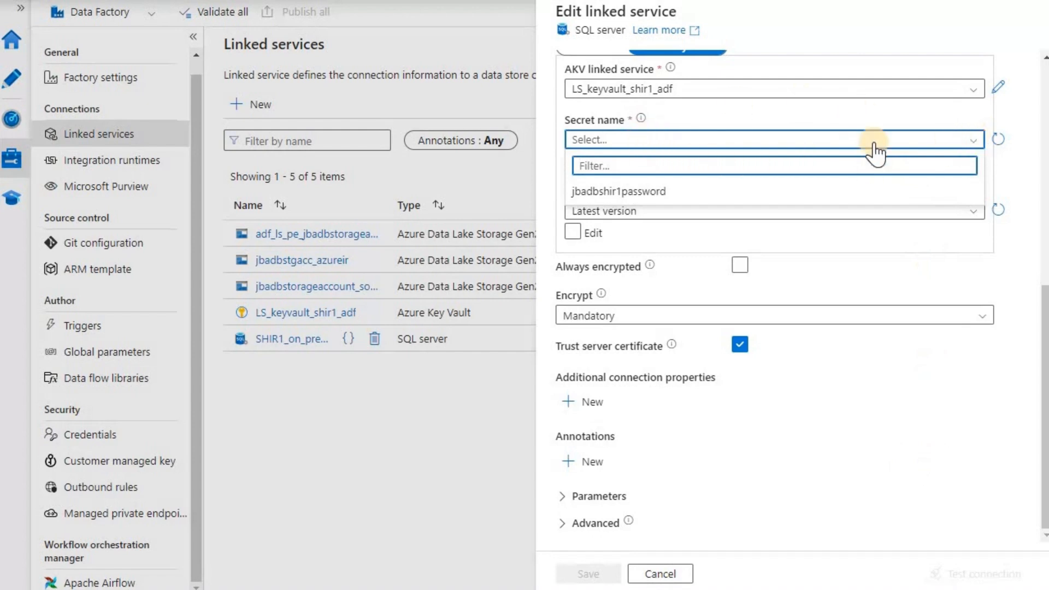
pyautogui.click(578, 61)
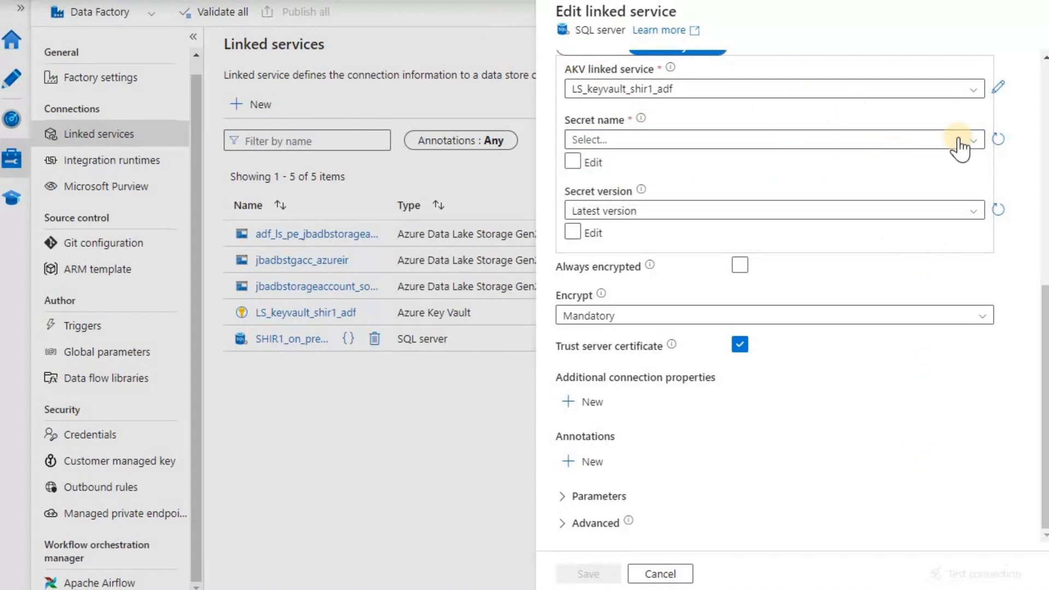
pyautogui.click(624, 196)
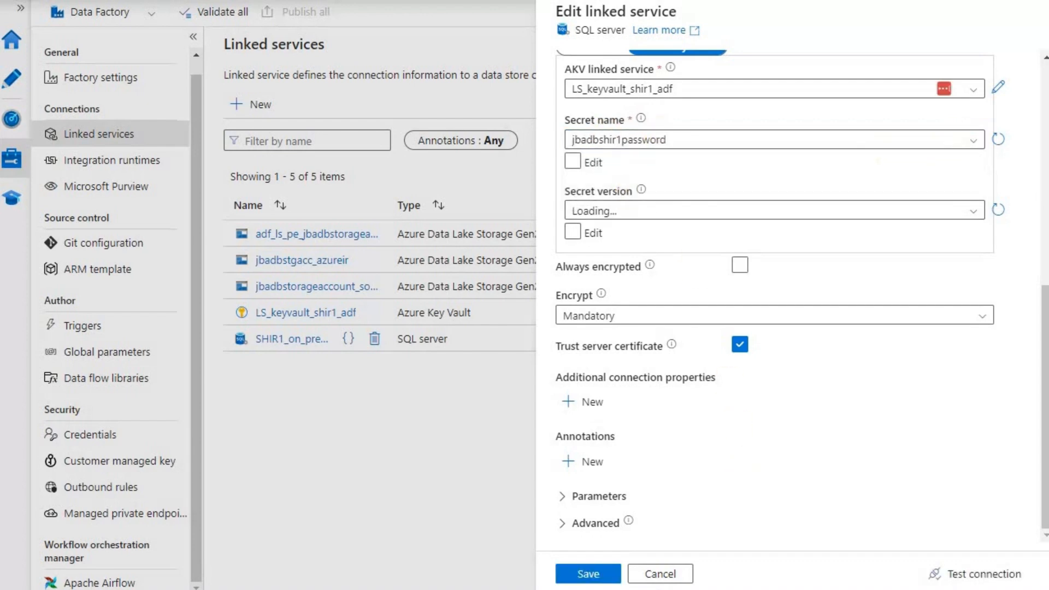
# Test the connection successfully and save the SQL Server linked service
pyautogui.click(584, 575)
pyautogui.click(965, 572)
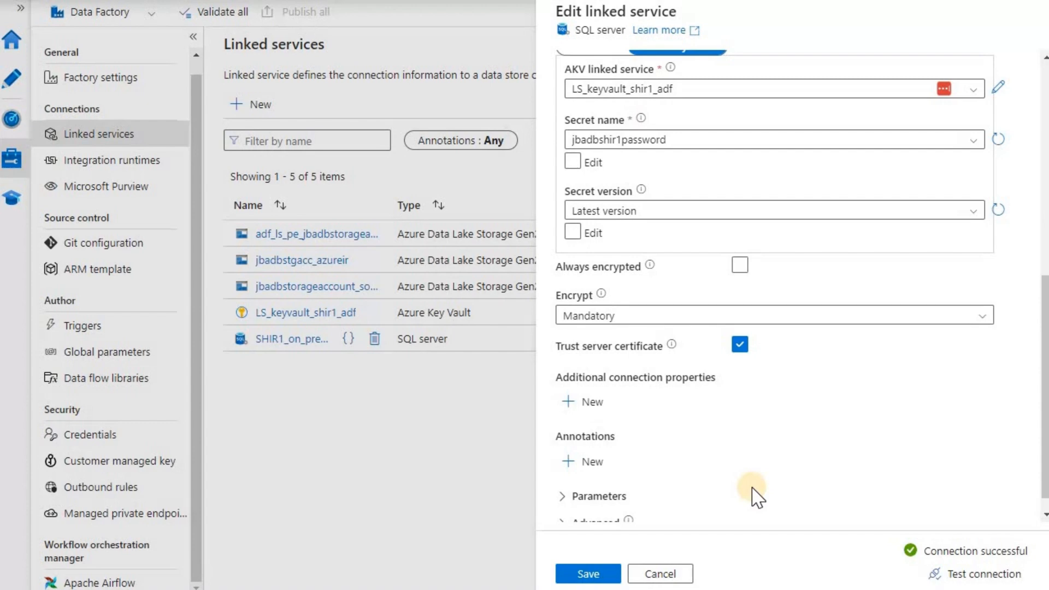
pyautogui.click(584, 573)
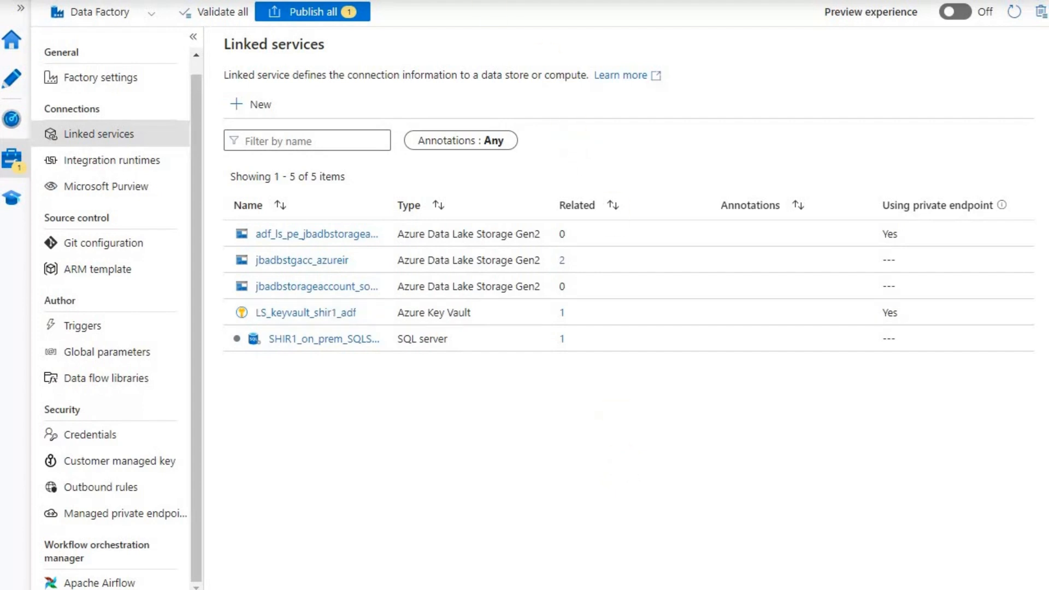
# Review the pending SHIR1_on_prem_SQLServer change under Publish all and publish it
pyautogui.click(655, 0)
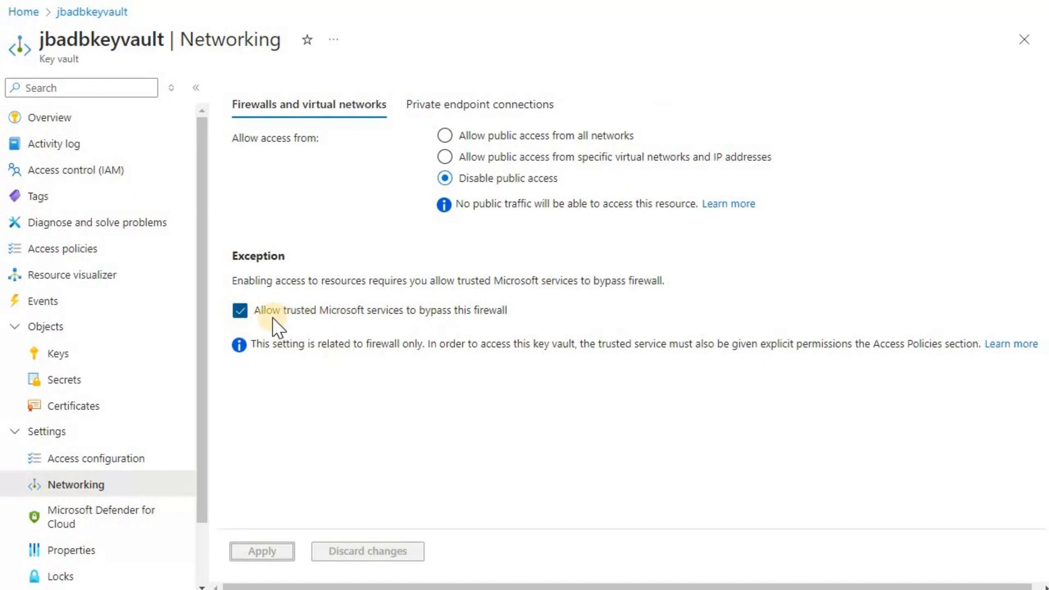
pyautogui.click(645, 0)
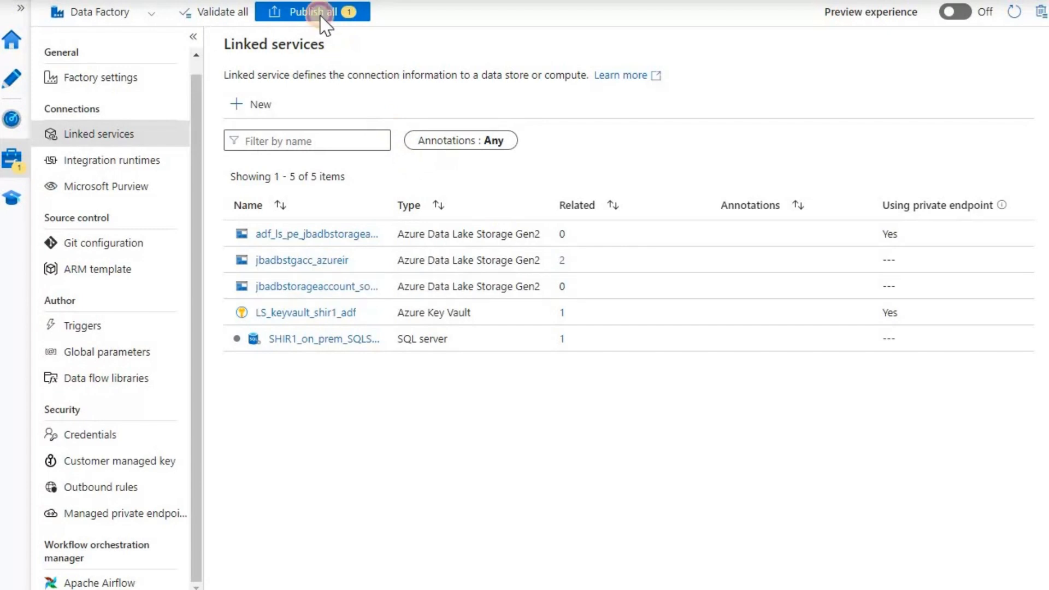
pyautogui.click(320, 17)
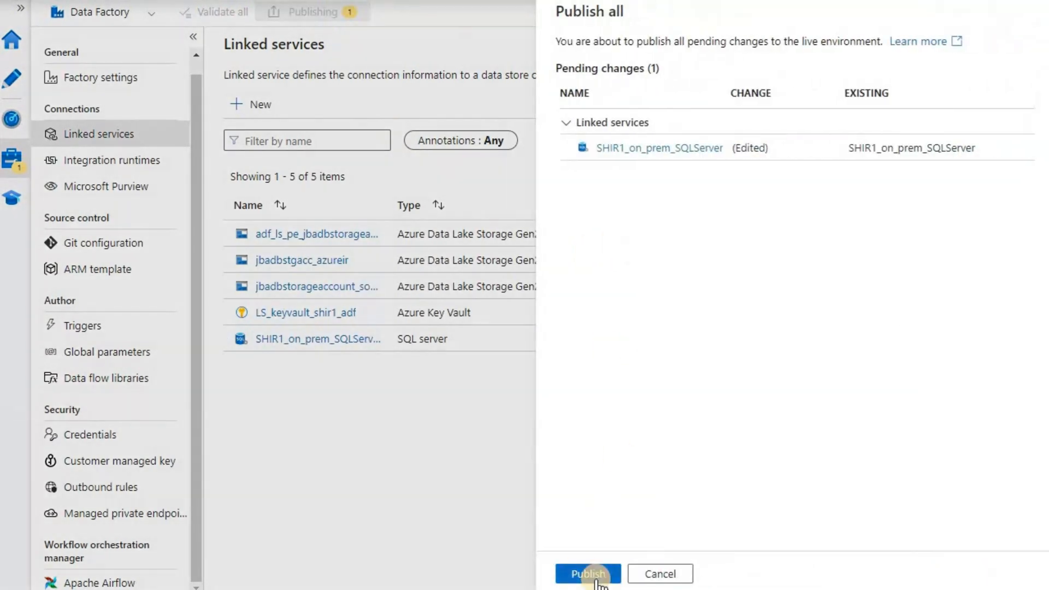
pyautogui.click(589, 573)
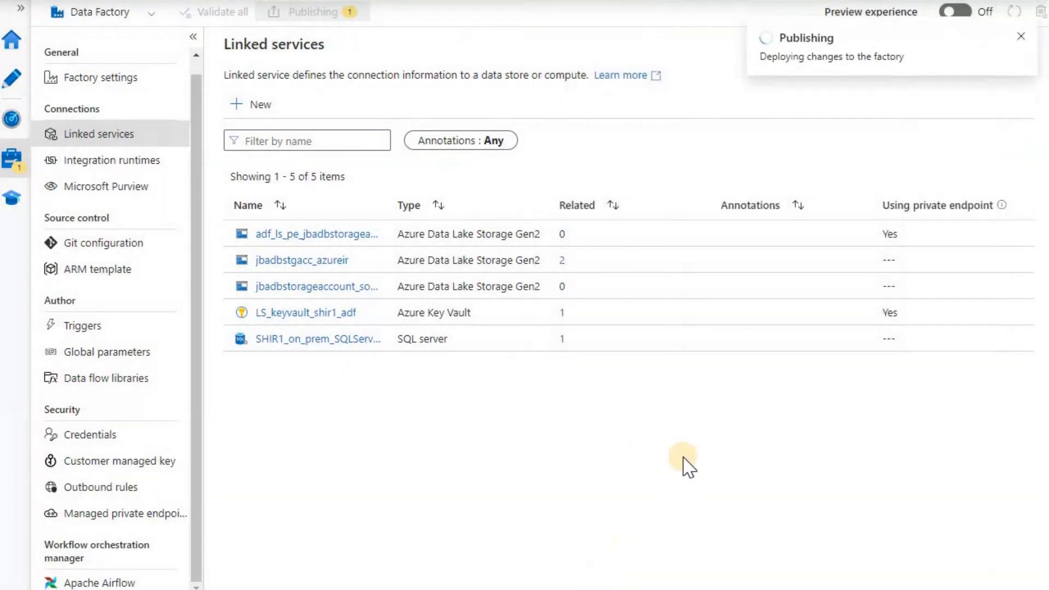